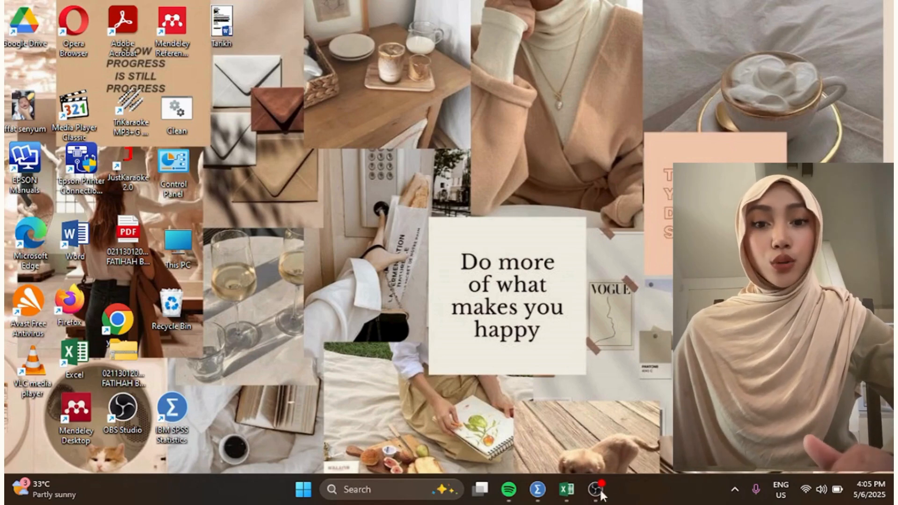
# Switch to Excel and look through the respondent rows of the DATA MENTAH workbook.
pyautogui.click(565, 489)
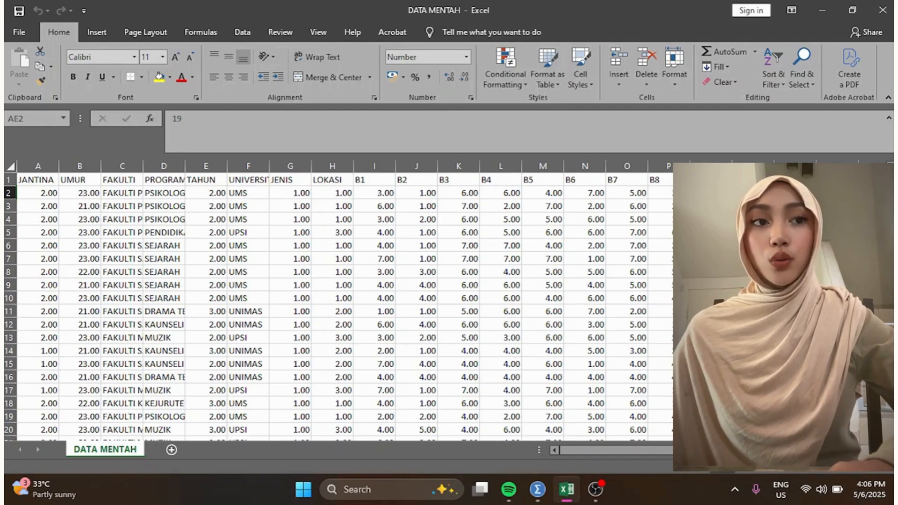
pyautogui.scroll(-1, 337, 304)
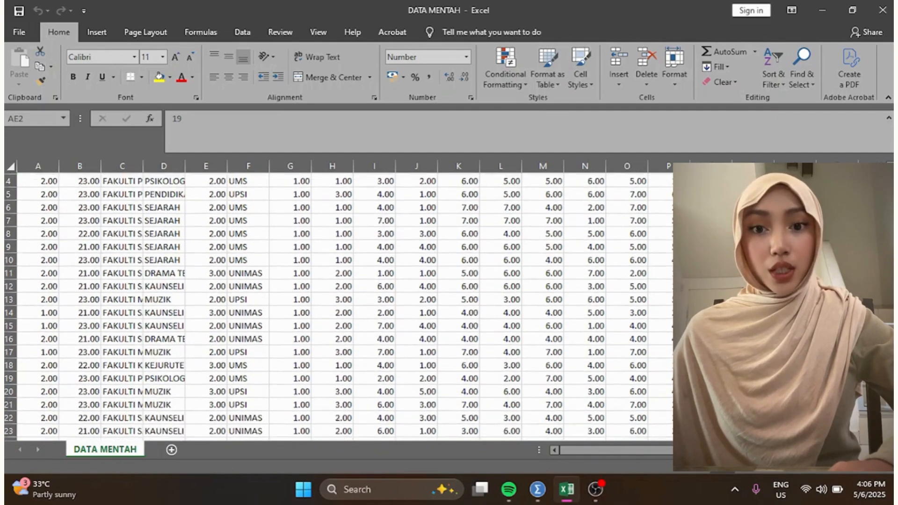
pyautogui.scroll(-1, 337, 303)
pyautogui.scroll(-2, 337, 304)
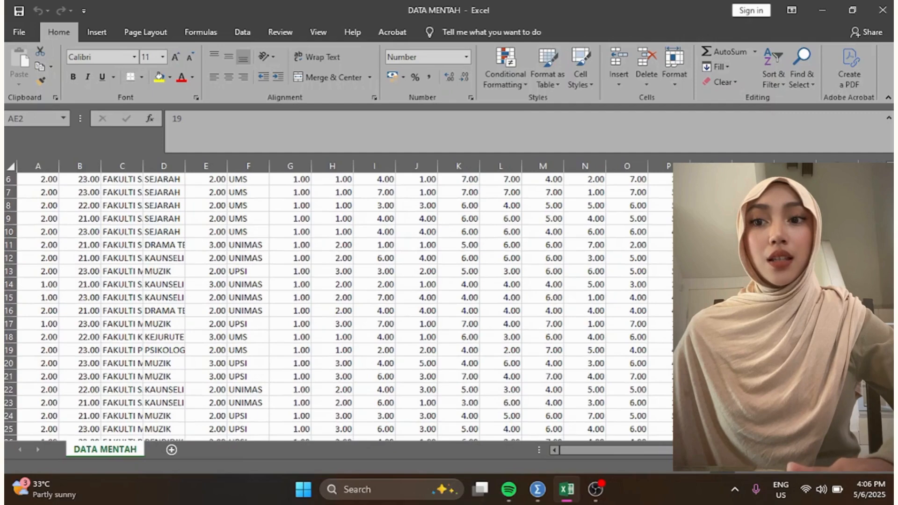
pyautogui.scroll(-6, 336, 303)
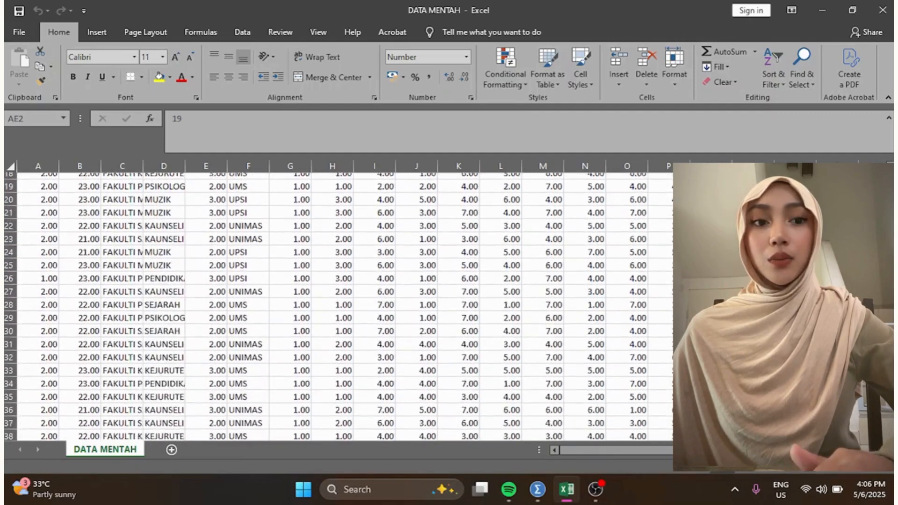
pyautogui.scroll(-4, 337, 304)
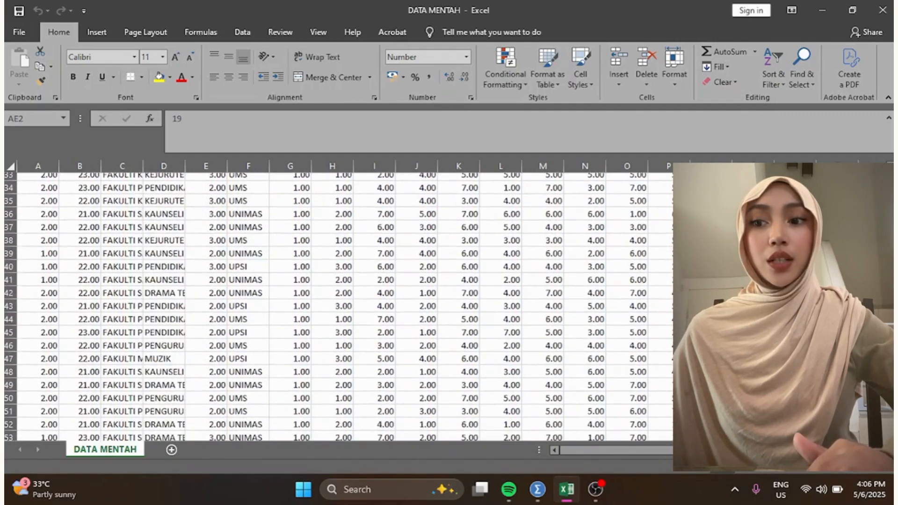
pyautogui.scroll(-1, 337, 304)
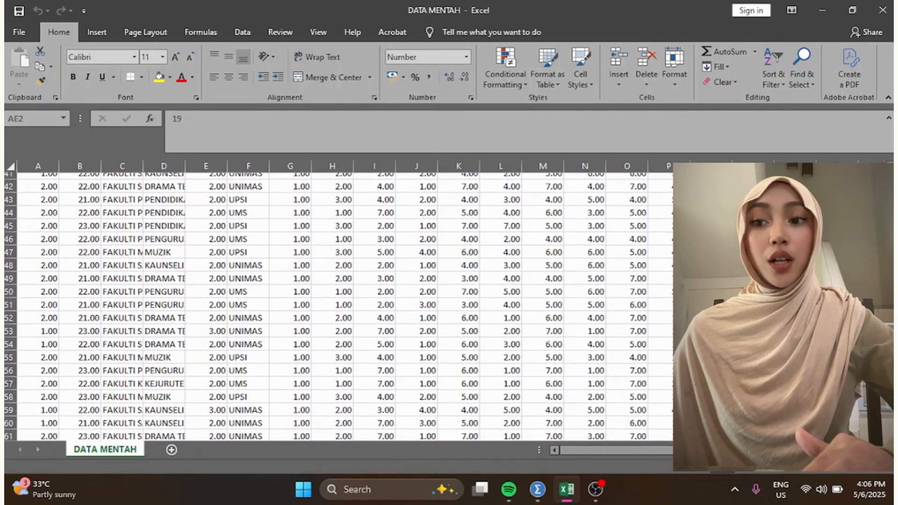
pyautogui.scroll(5, 336, 304)
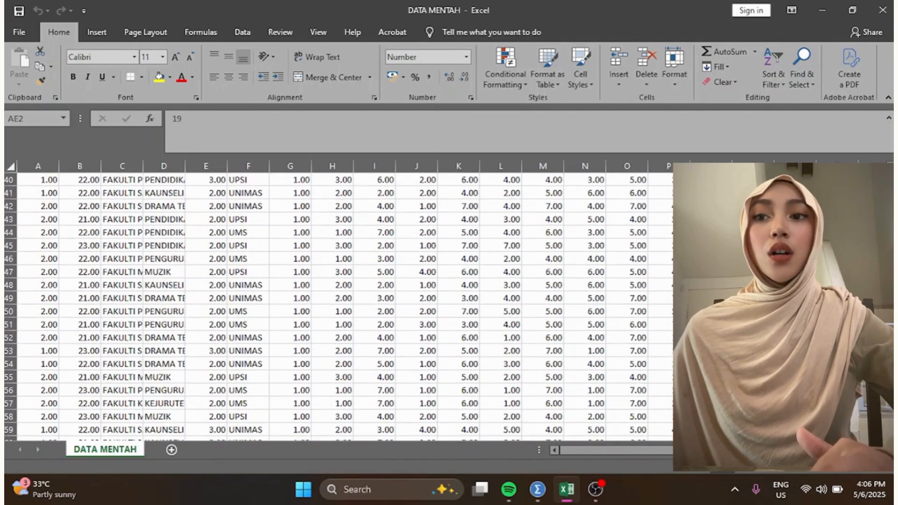
pyautogui.scroll(9, 337, 303)
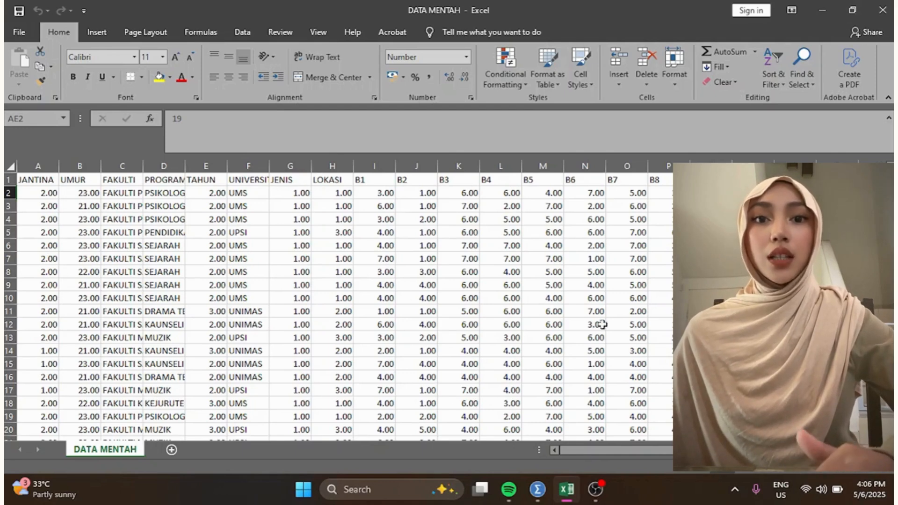
# Minimize the DATA MENTAH workbook and switch to the empty SPSS Statistics data editor.
pyautogui.click(818, 15)
pyautogui.moveTo(537, 489)
pyautogui.click(538, 425)
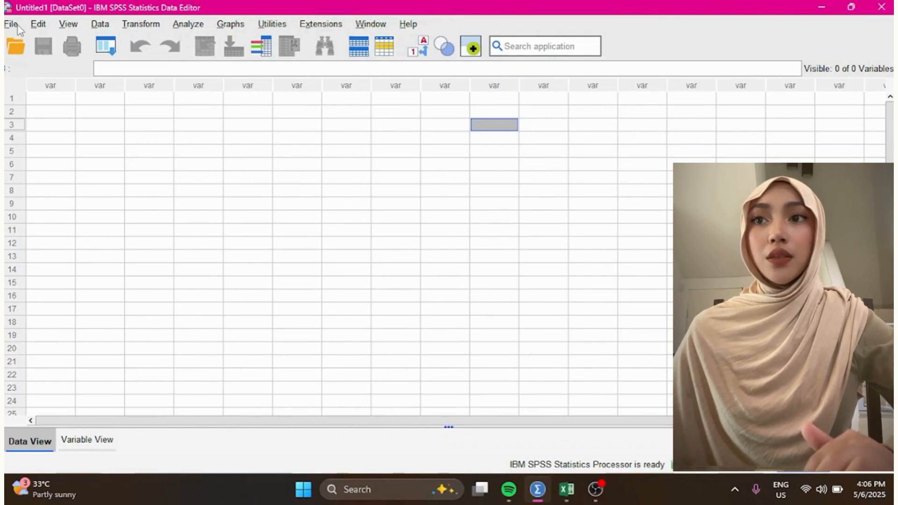
# Import the Excel file DATA MENTAH.xlsx from the Downloads folder, reading variable names from the first row of data.
pyautogui.click(17, 29)
pyautogui.moveTo(68, 52)
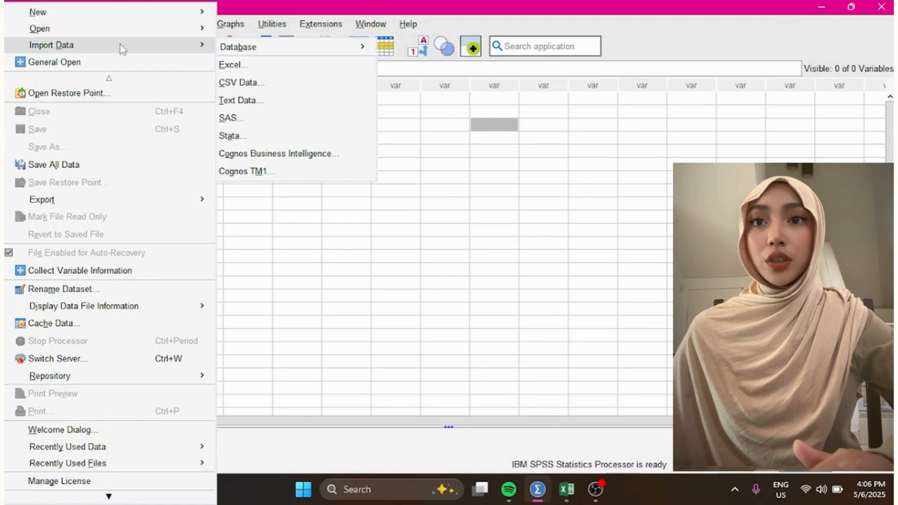
pyautogui.click(248, 71)
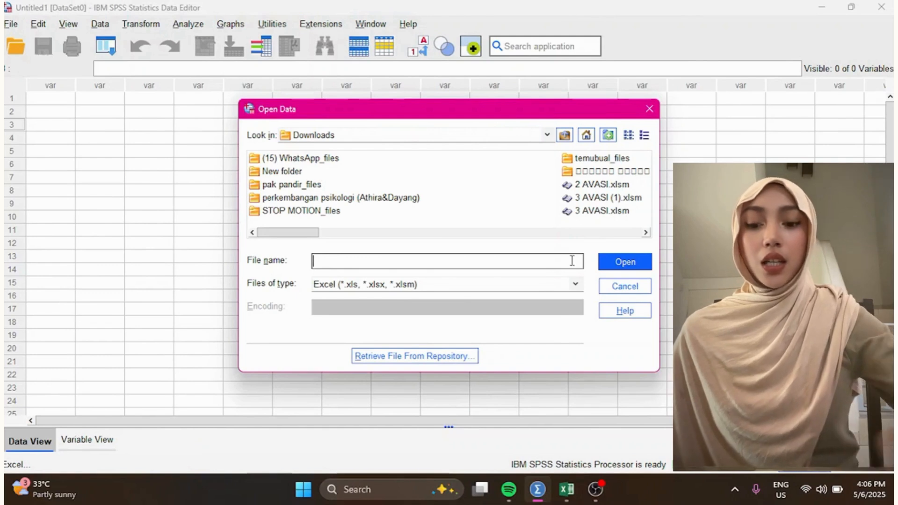
pyautogui.write('DATA')
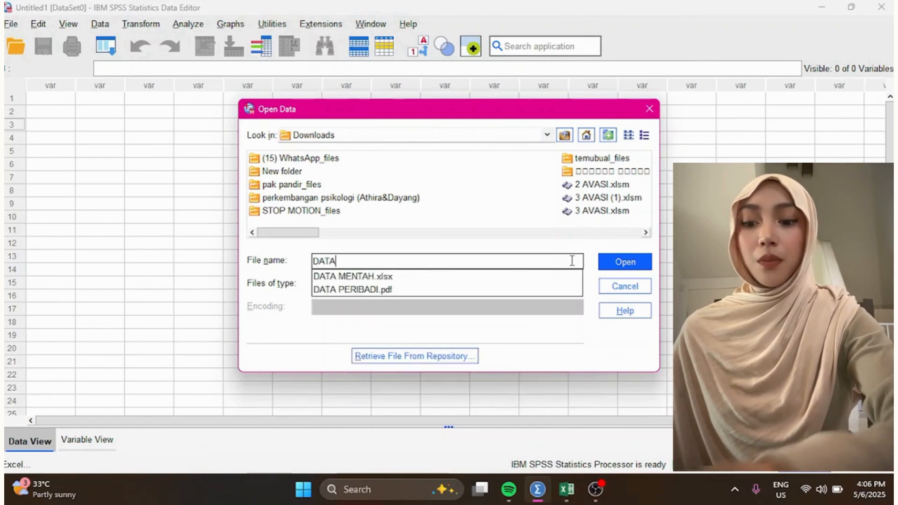
pyautogui.write(' MENTAH')
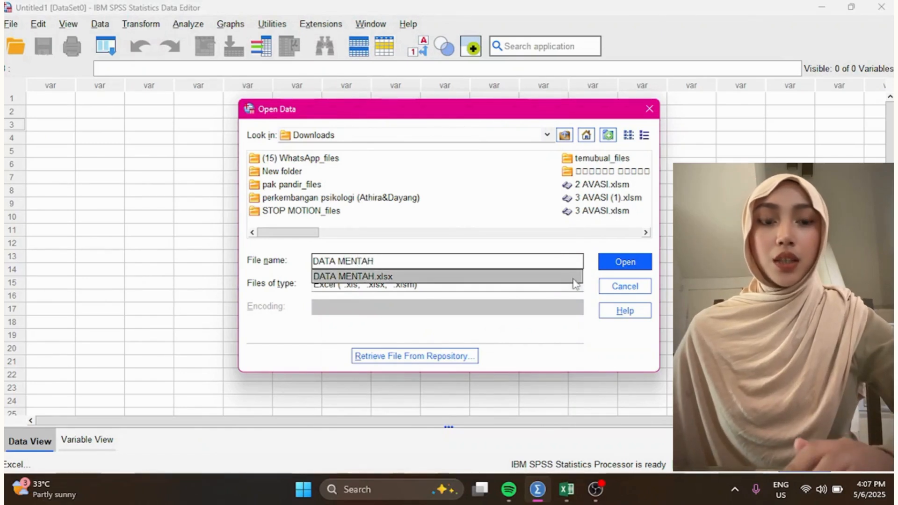
pyautogui.click(574, 280)
pyautogui.click(606, 265)
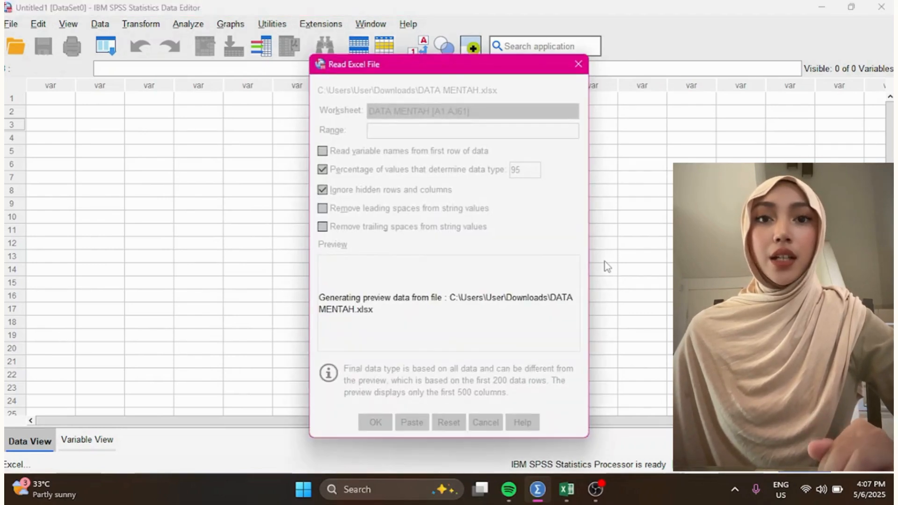
pyautogui.moveTo(577, 289); pyautogui.dragTo(582, 338)
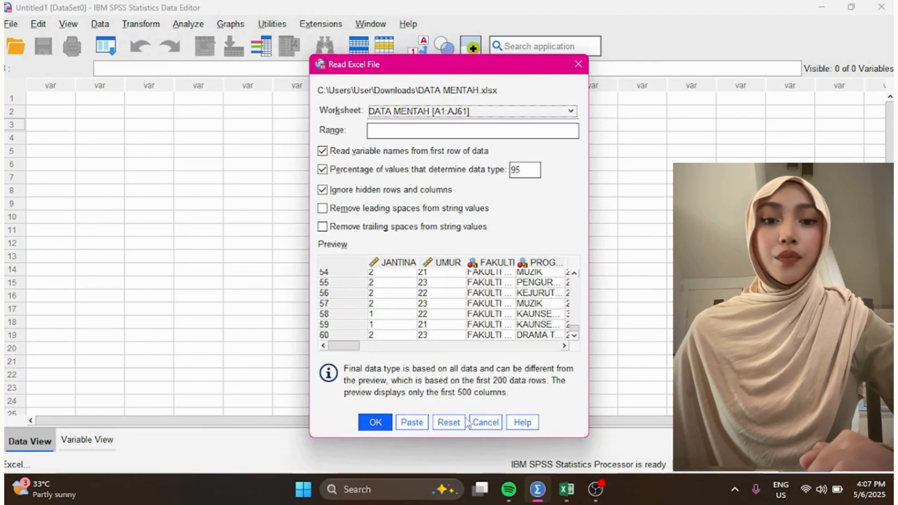
pyautogui.click(375, 422)
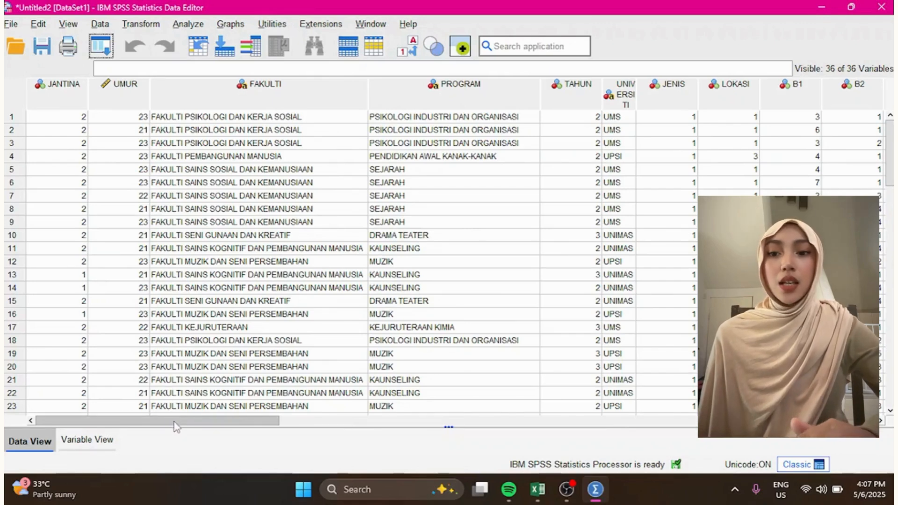
# Examine the imported dataset's columns from the demographic variables through the B, C, D, E, reversed and total score items, and view the variable definitions.
pyautogui.moveTo(177, 427); pyautogui.dragTo(330, 426)
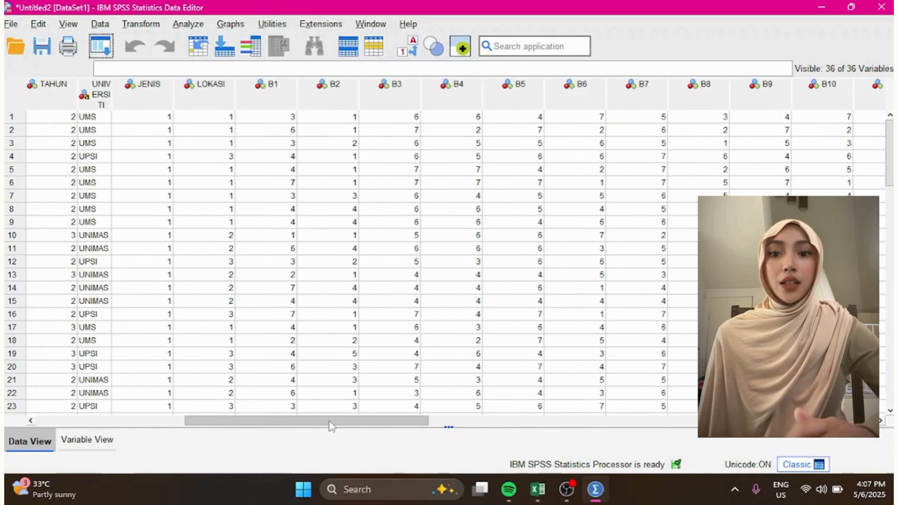
pyautogui.click(275, 407)
pyautogui.moveTo(239, 421); pyautogui.dragTo(45, 433)
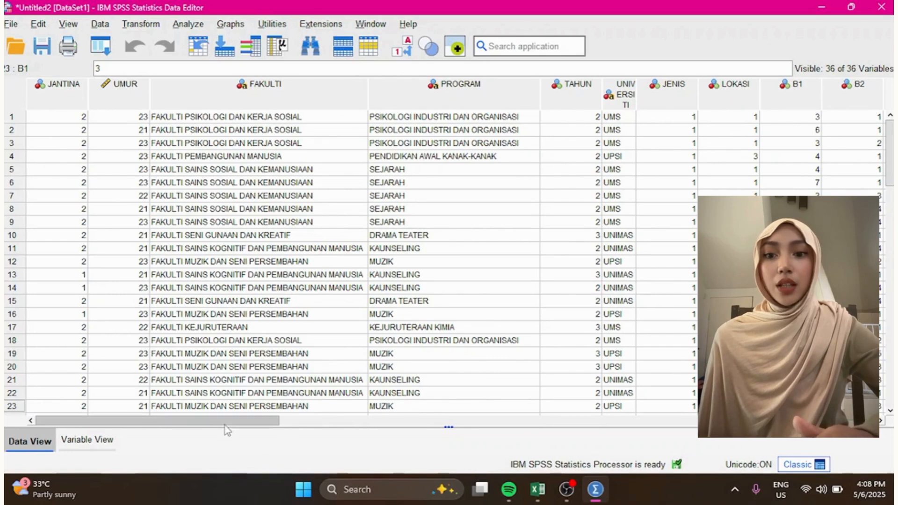
pyautogui.moveTo(225, 421); pyautogui.dragTo(359, 415)
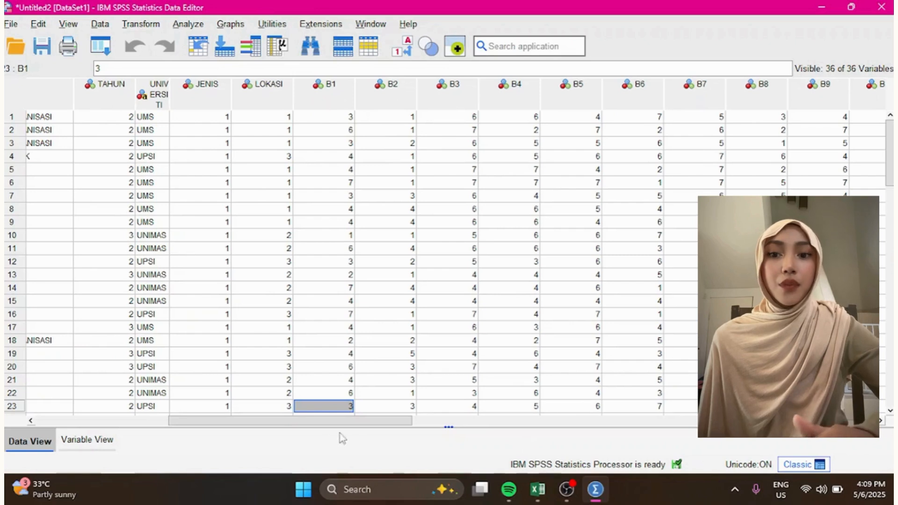
pyautogui.moveTo(297, 421); pyautogui.dragTo(381, 425)
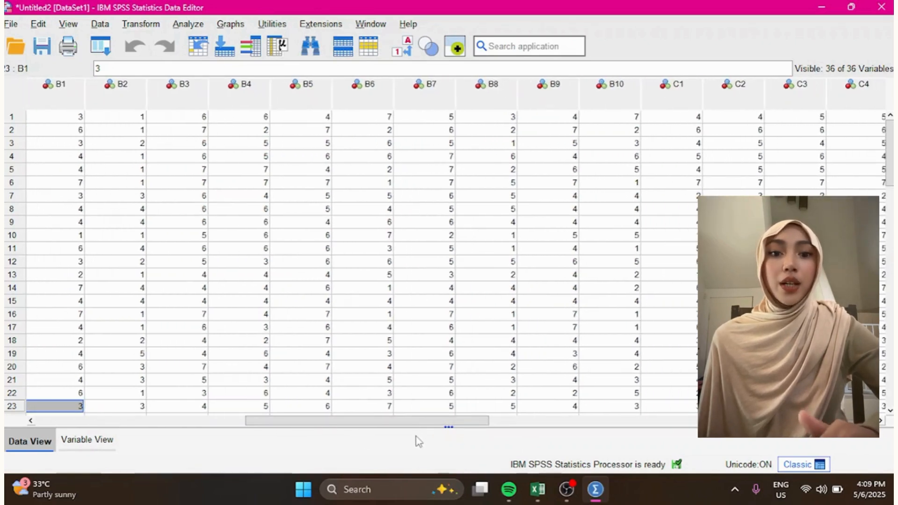
pyautogui.moveTo(482, 422); pyautogui.dragTo(577, 425)
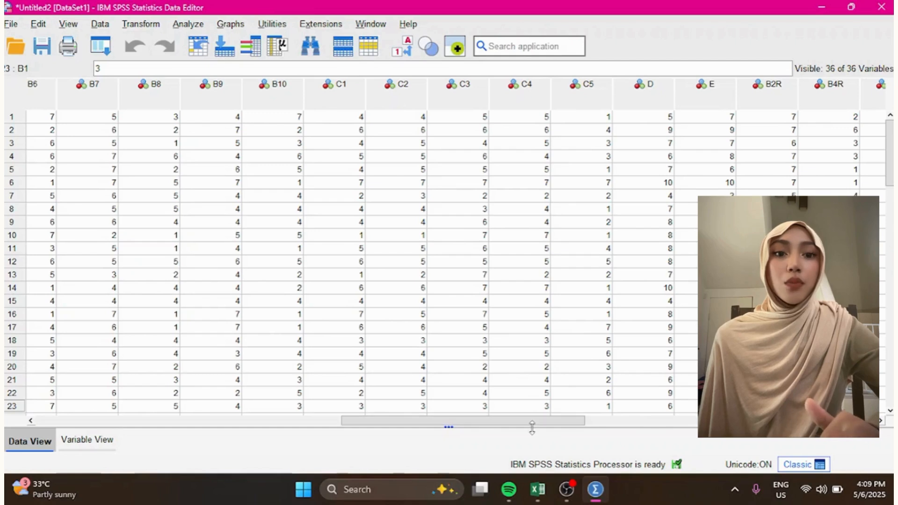
pyautogui.moveTo(533, 423); pyautogui.dragTo(565, 426)
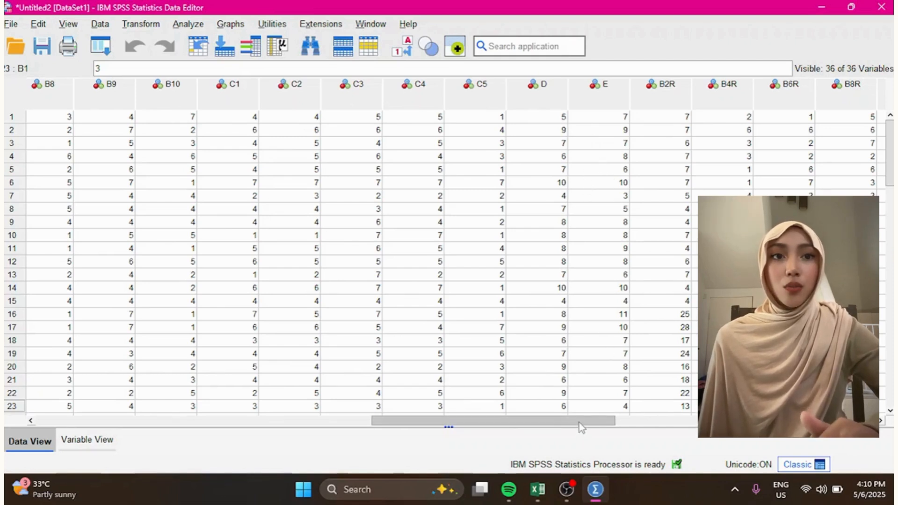
pyautogui.moveTo(581, 423); pyautogui.dragTo(715, 421)
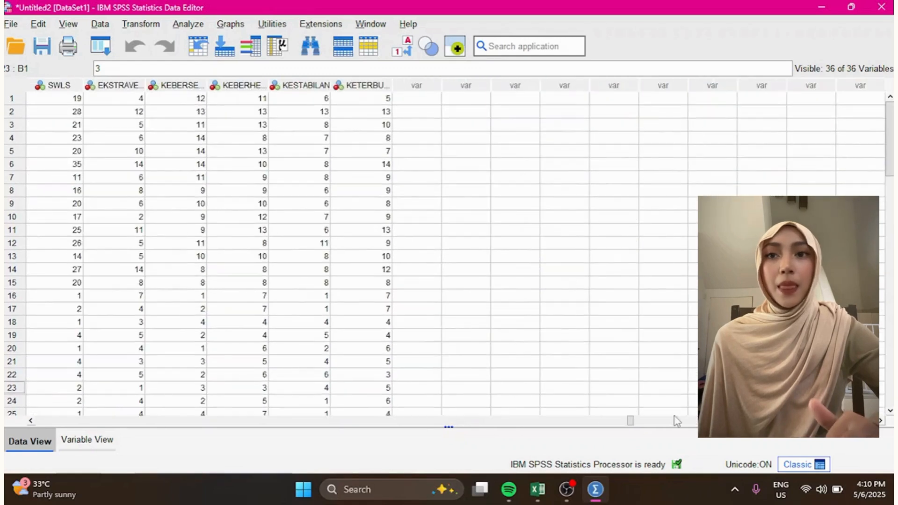
pyautogui.moveTo(629, 421)
pyautogui.mouseDown()
pyautogui.moveTo(617, 422)
pyautogui.moveTo(633, 422)
pyautogui.mouseUp()
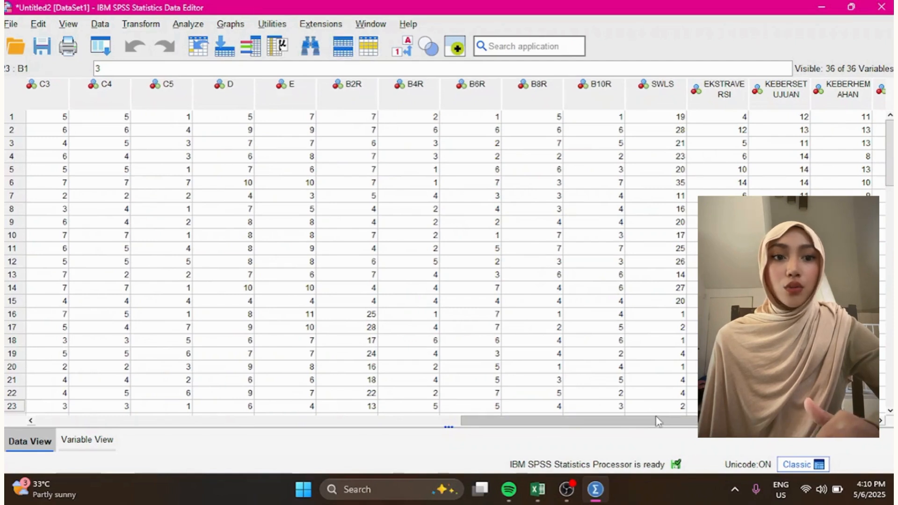
pyautogui.moveTo(657, 421); pyautogui.dragTo(686, 422)
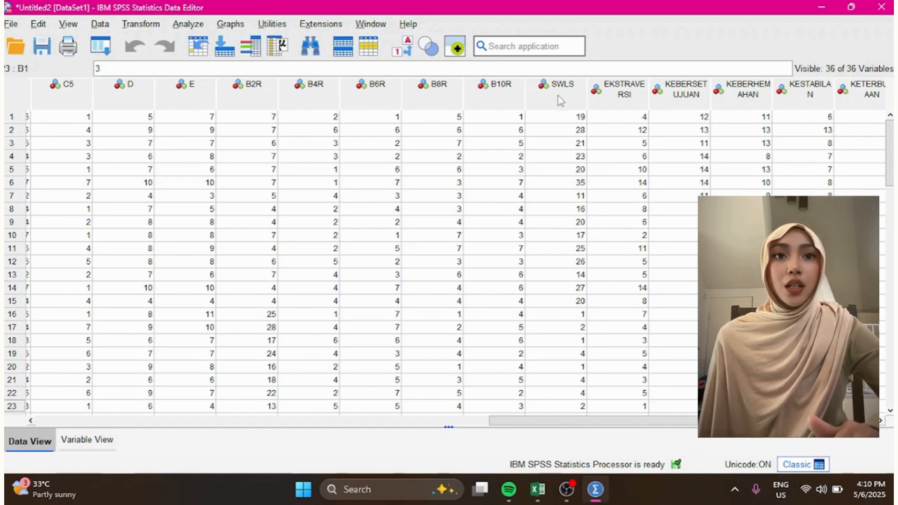
pyautogui.moveTo(558, 93)
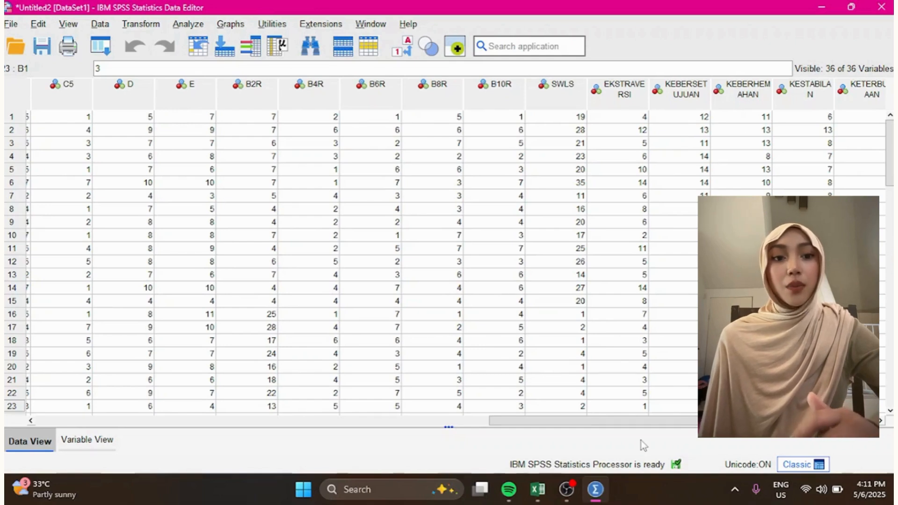
pyautogui.moveTo(640, 426); pyautogui.dragTo(635, 426)
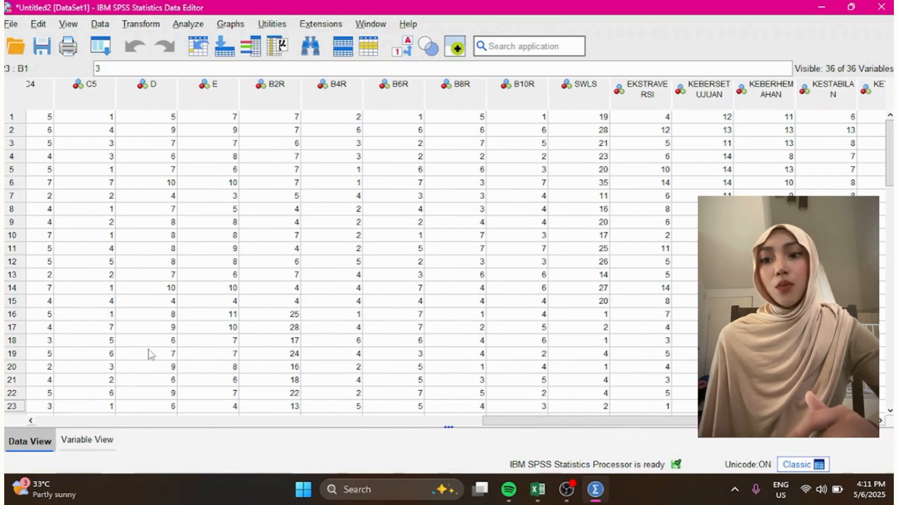
pyautogui.click(88, 446)
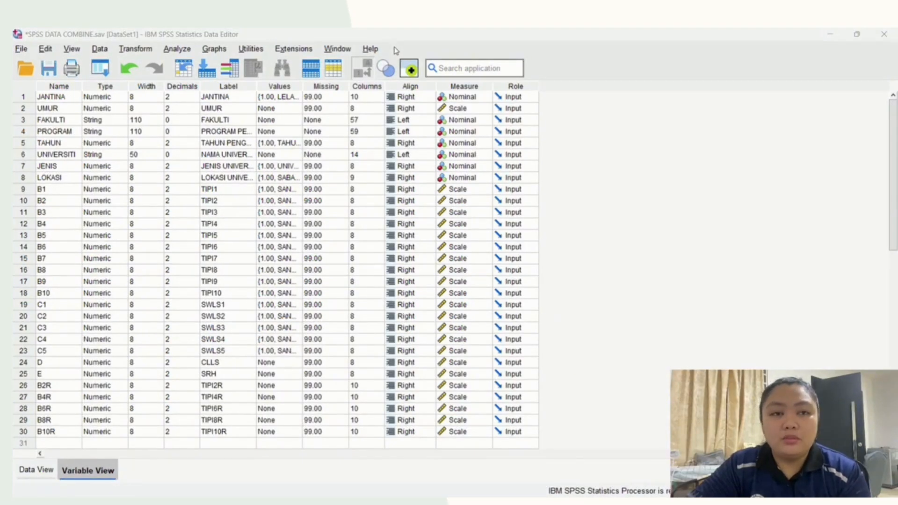
# Start a Frequencies analysis from the data view and add JANTINA and UMUR to its variables.
pyautogui.click(44, 470)
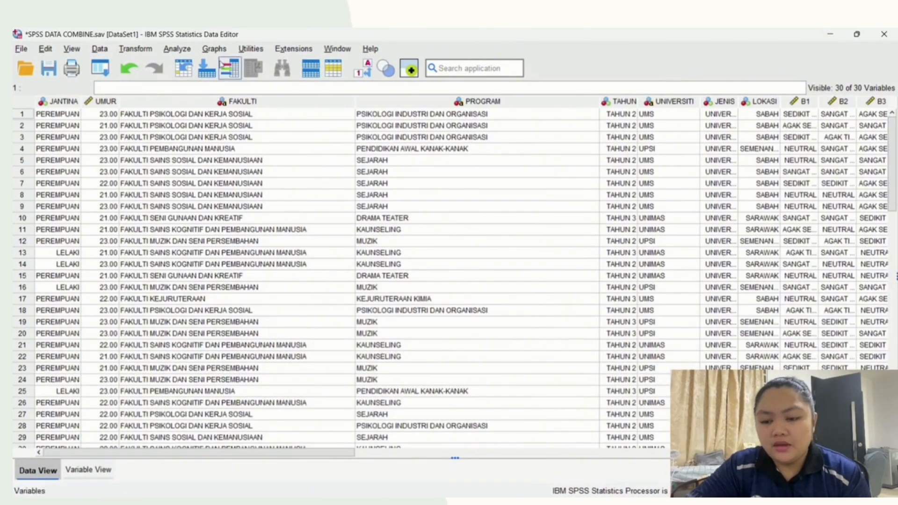
pyautogui.click(182, 50)
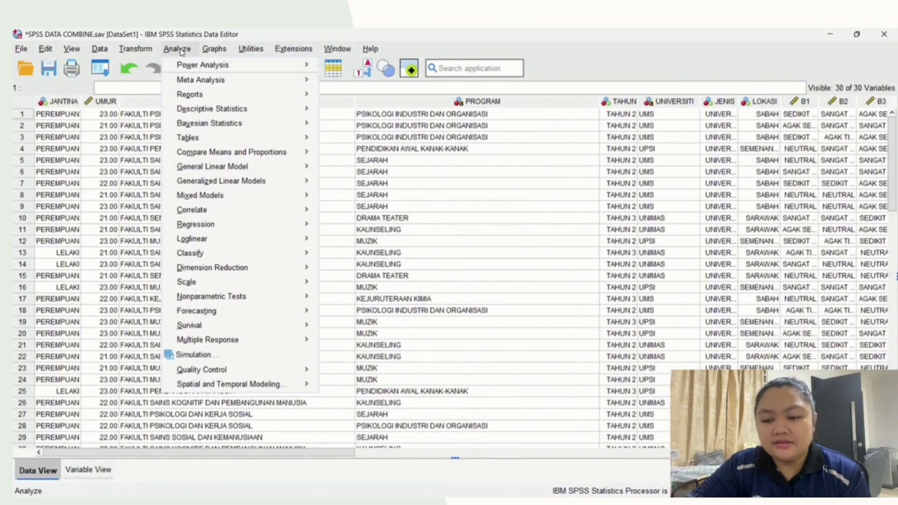
pyautogui.moveTo(210, 109)
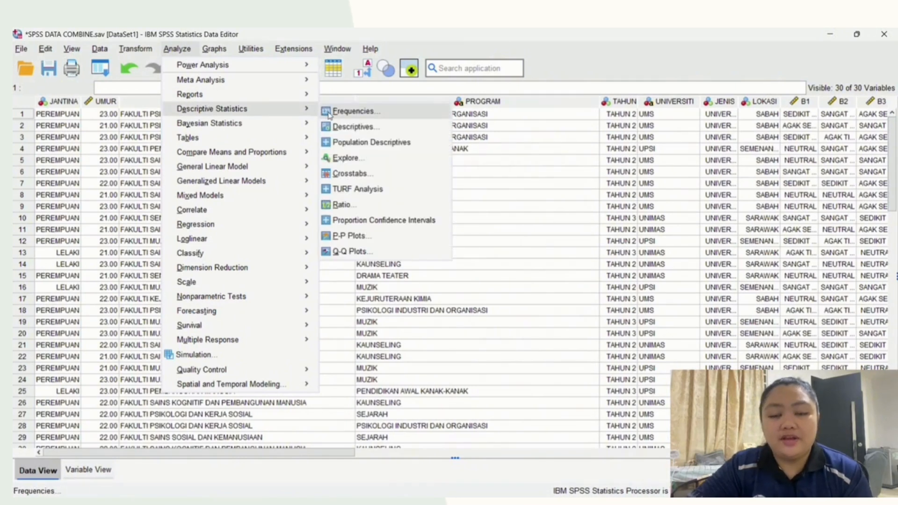
pyautogui.click(346, 111)
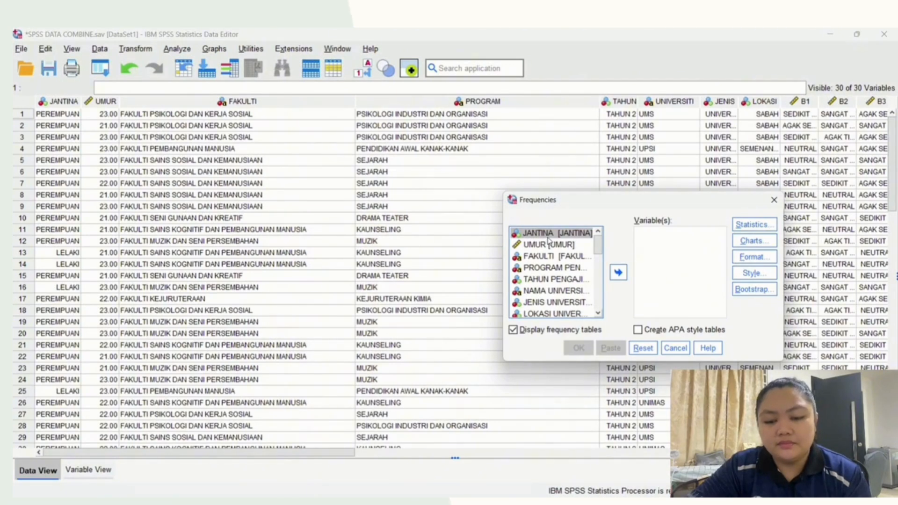
pyautogui.click(618, 272)
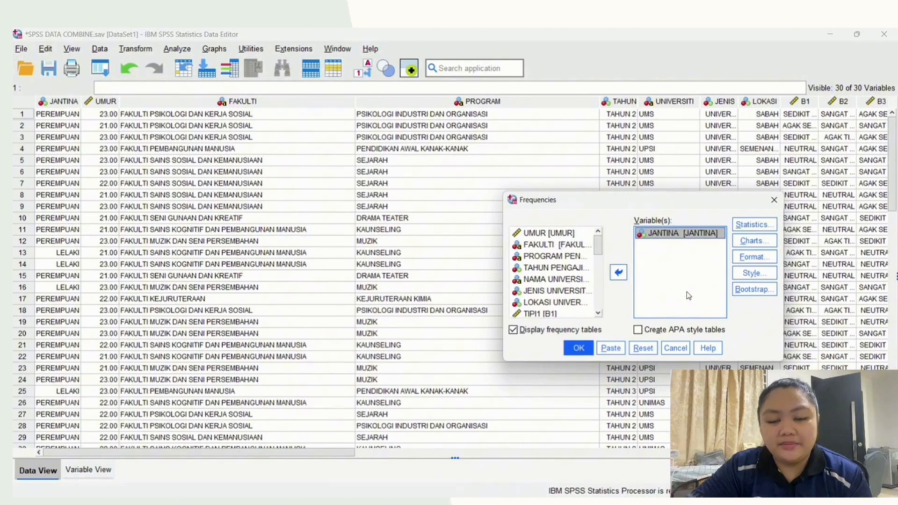
pyautogui.click(565, 233)
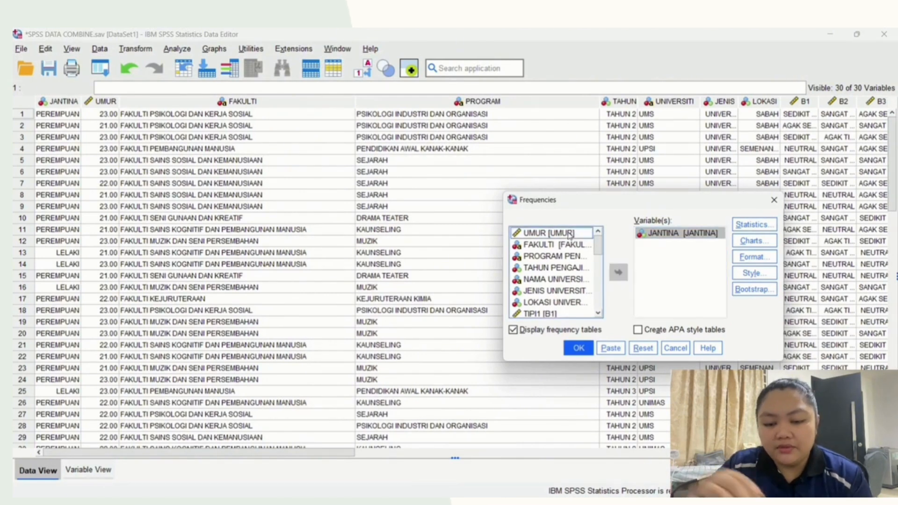
pyautogui.click(618, 274)
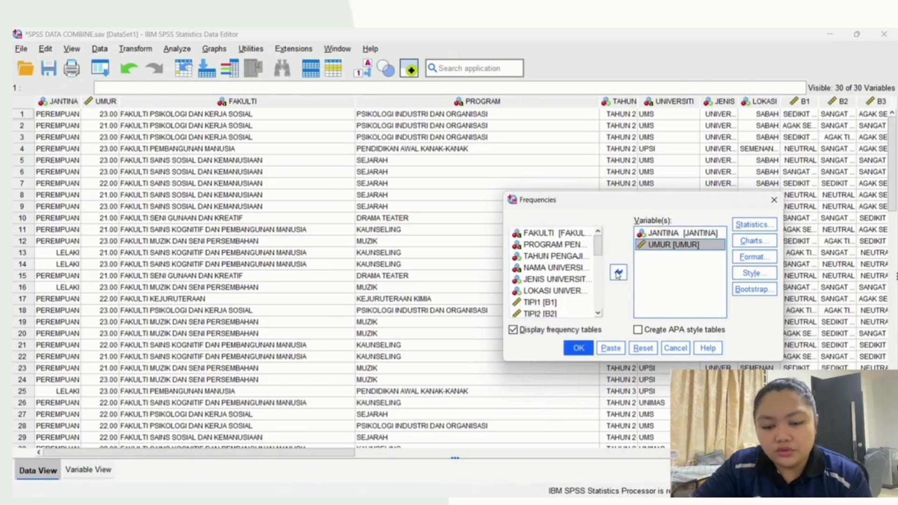
# Add FAKULTI, PROGRAM PENGAJIAN and TAHUN PENGAJIAN to the Frequencies analysis variables.
pyautogui.click(576, 233)
pyautogui.click(618, 272)
pyautogui.click(570, 234)
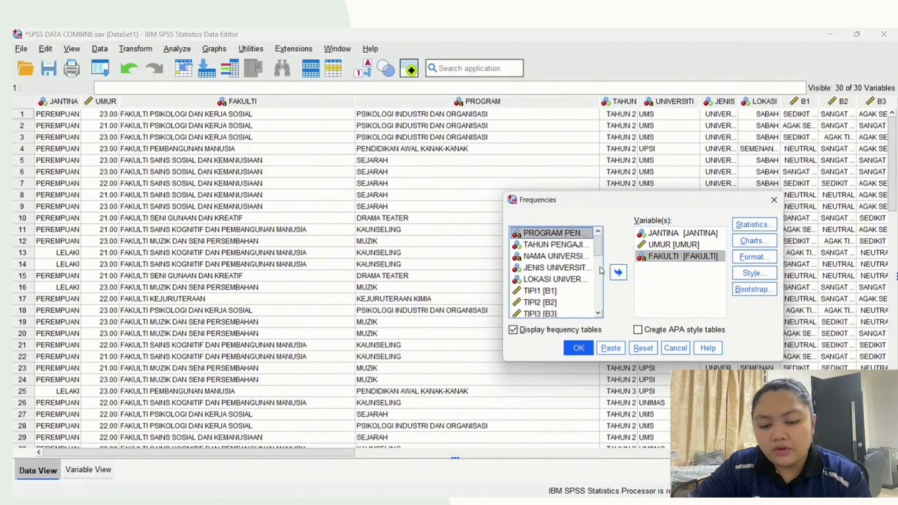
pyautogui.click(617, 273)
pyautogui.click(565, 234)
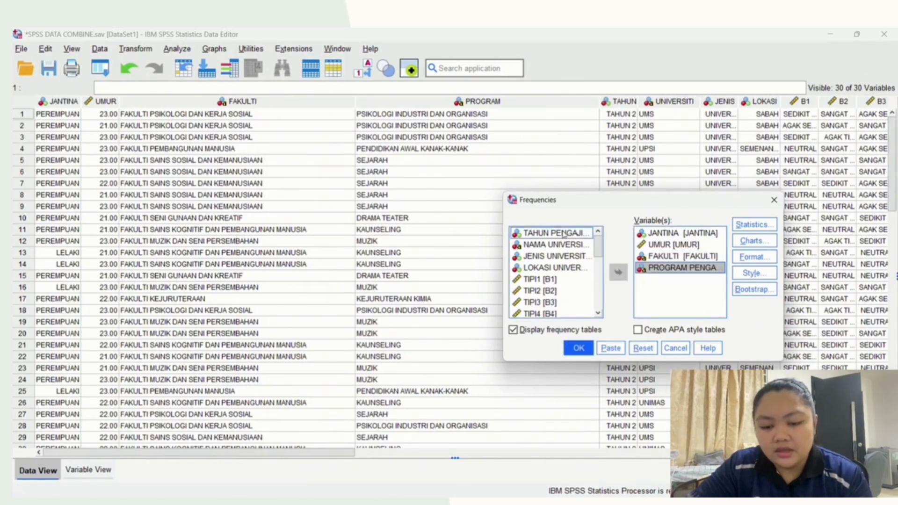
pyautogui.doubleClick(564, 234)
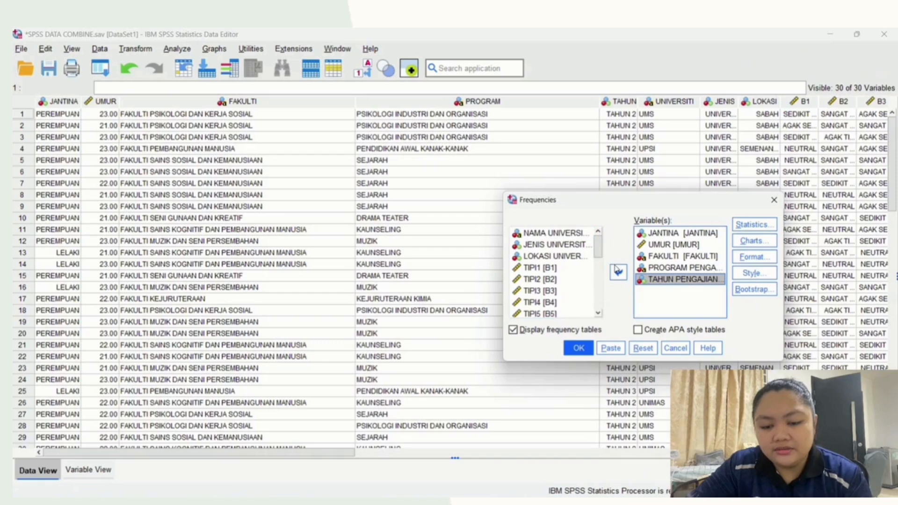
# Add NAMA UNIVERSITI, JENIS UNIVERSITI and LOKASI UNIVERSITI to the Frequencies variables and run the analysis.
pyautogui.click(566, 234)
pyautogui.click(617, 272)
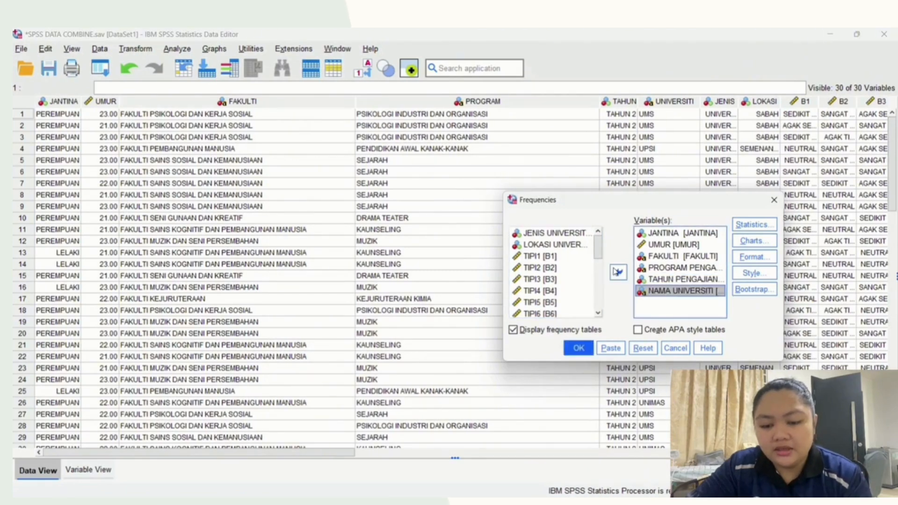
pyautogui.click(555, 234)
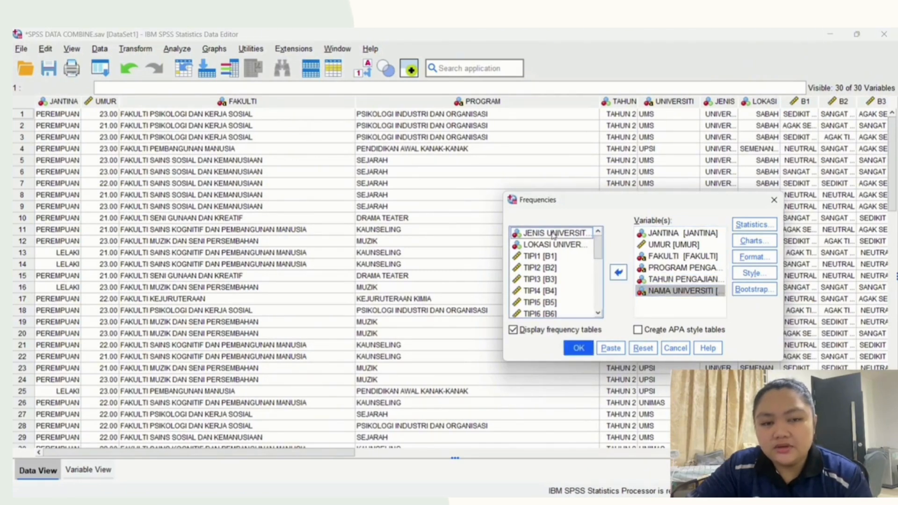
pyautogui.click(617, 273)
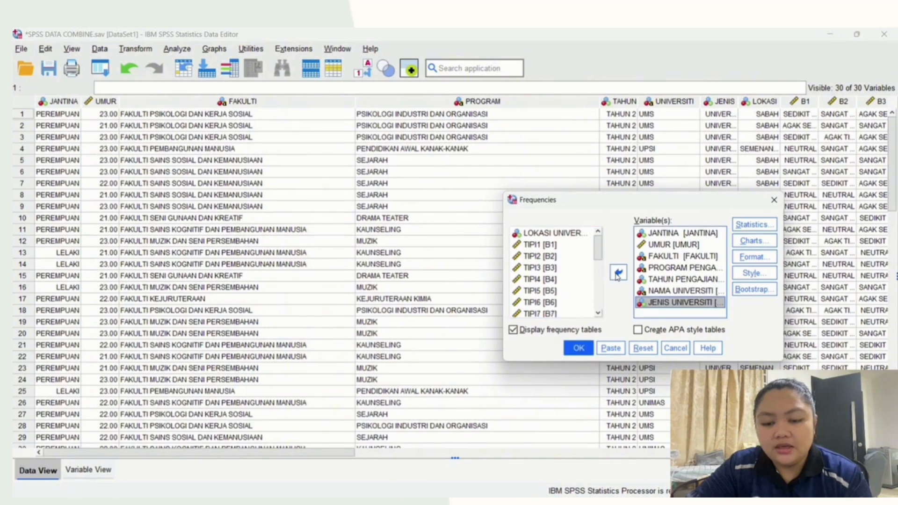
pyautogui.click(578, 239)
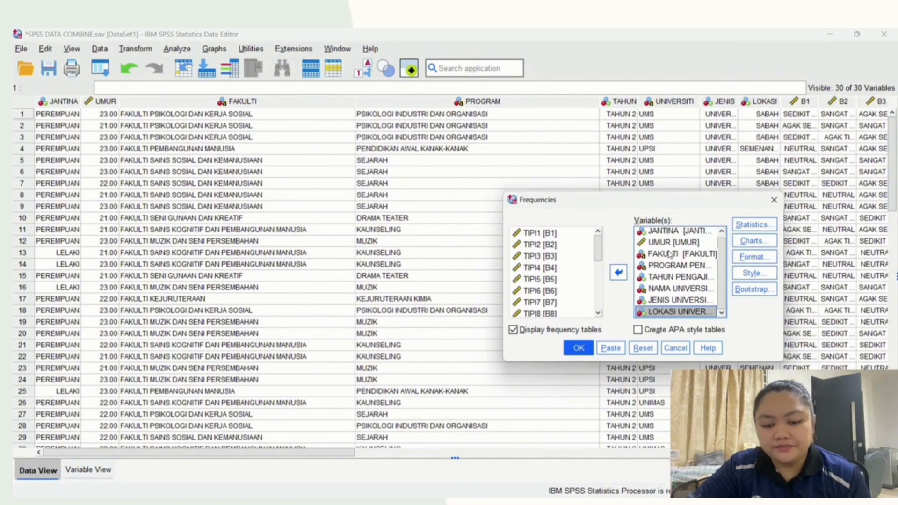
pyautogui.click(579, 348)
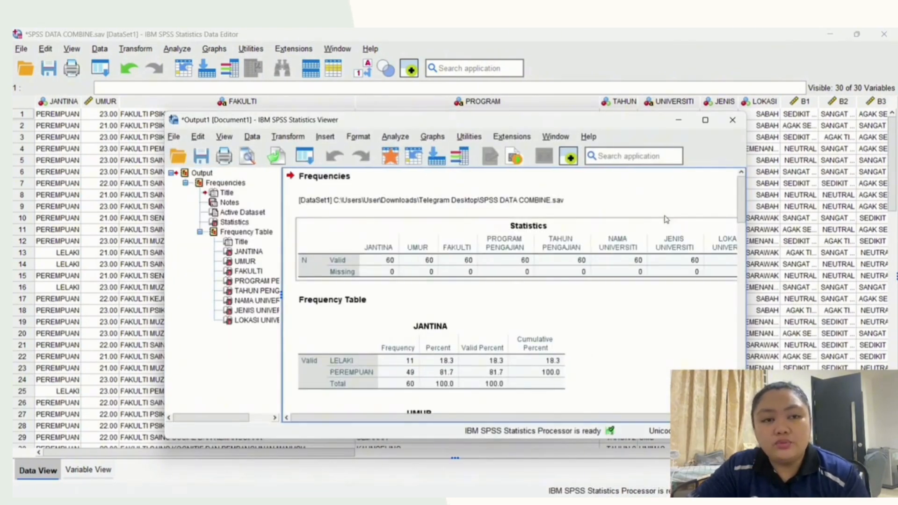
# Maximize the output viewer and examine the Statistics table and the frequency tables from JANTINA through LOKASI UNIVERSITI.
pyautogui.click(705, 120)
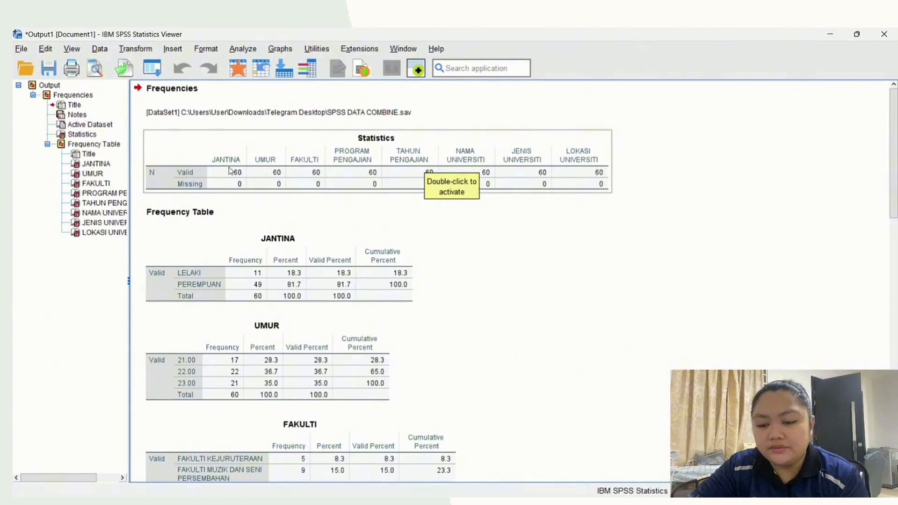
pyautogui.scroll(-3, 267, 289)
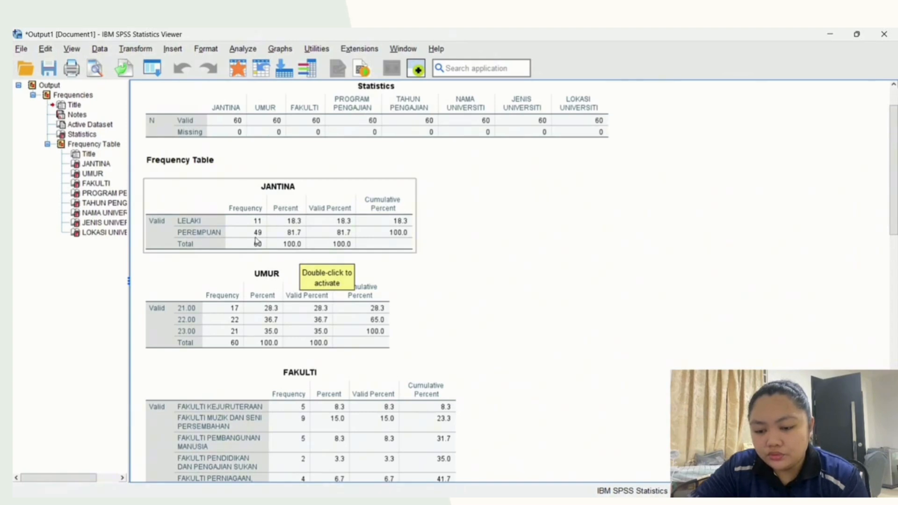
pyautogui.scroll(-3, 257, 241)
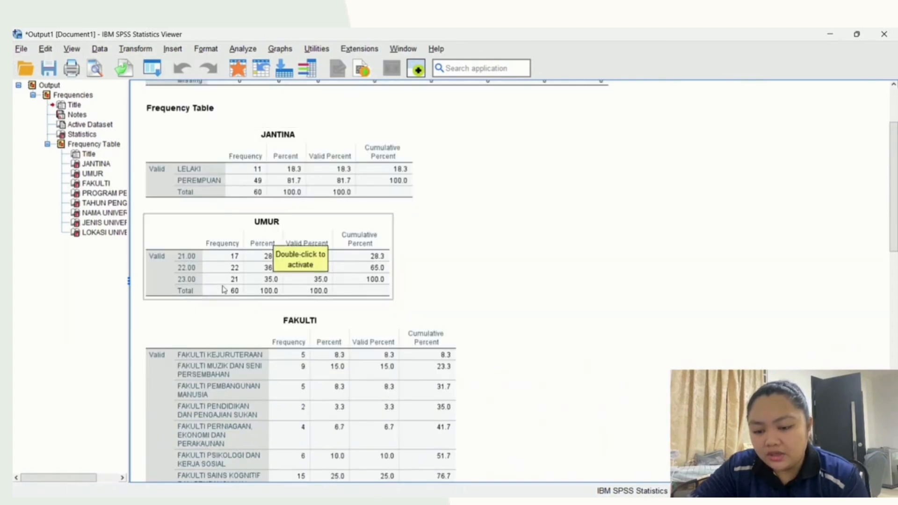
pyautogui.scroll(-9, 239, 299)
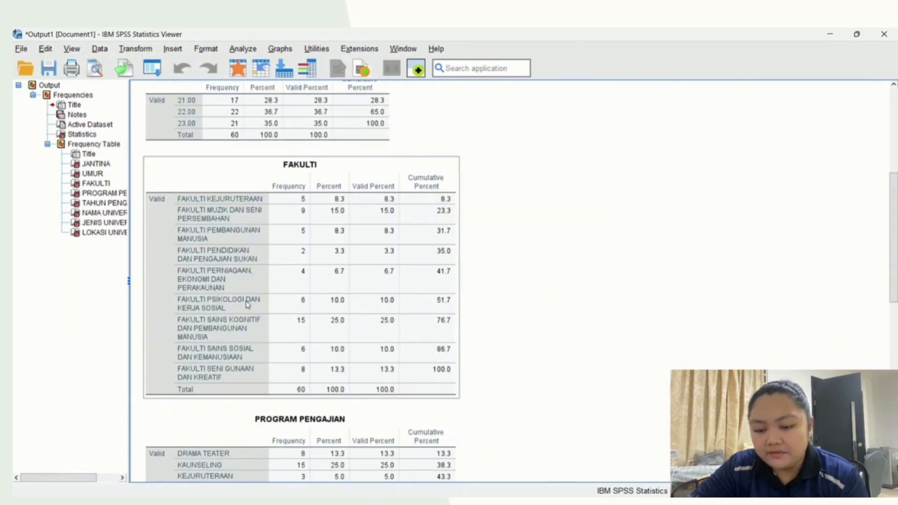
pyautogui.scroll(-3, 250, 306)
pyautogui.scroll(-9, 252, 307)
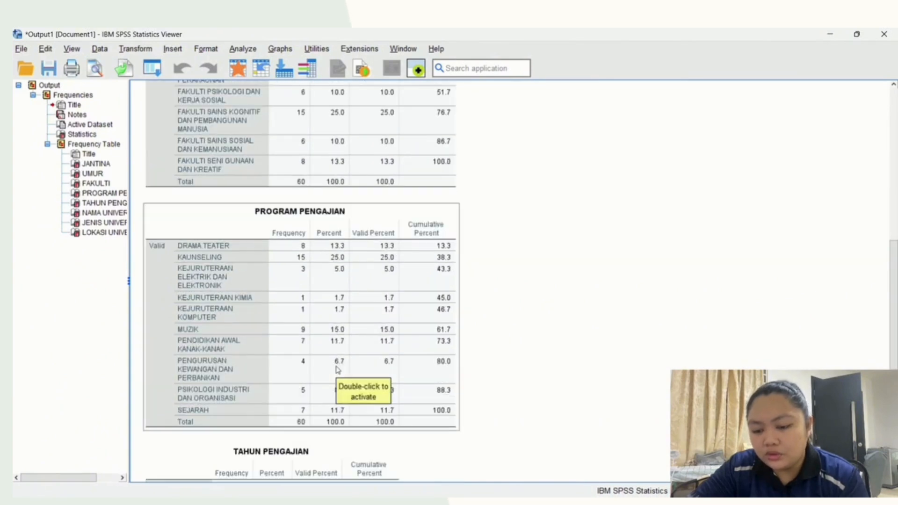
pyautogui.scroll(-6, 337, 370)
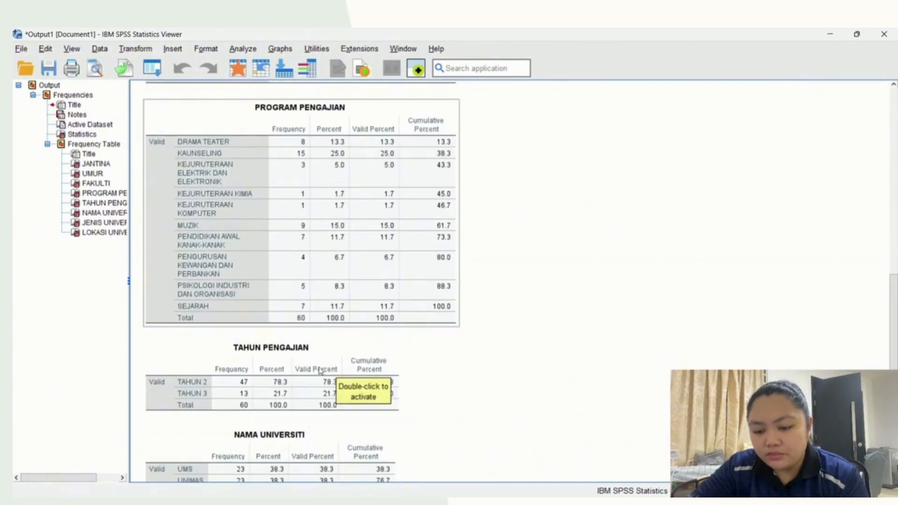
pyautogui.scroll(-6, 320, 370)
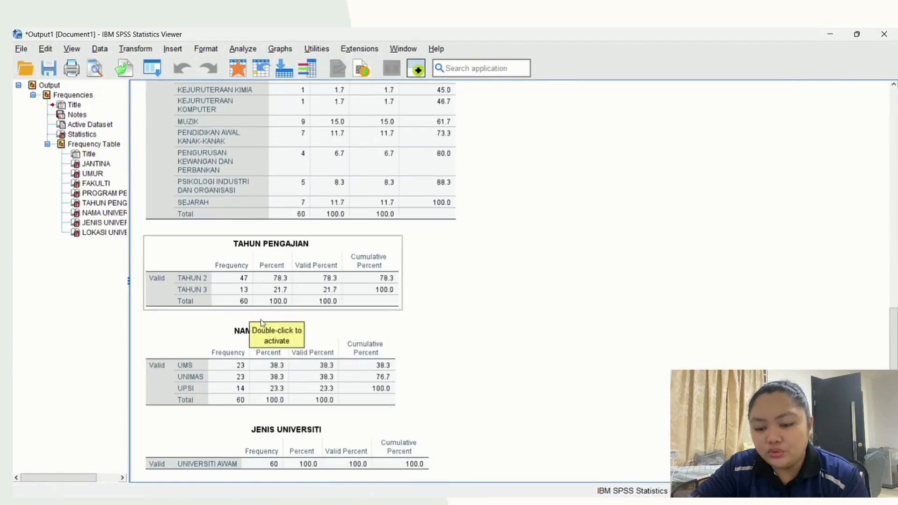
pyautogui.scroll(-6, 260, 322)
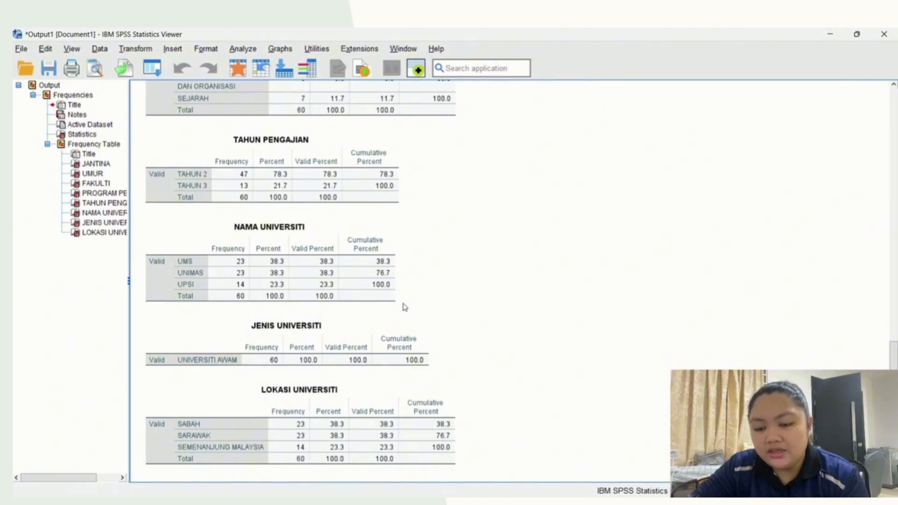
pyautogui.scroll(4, 404, 308)
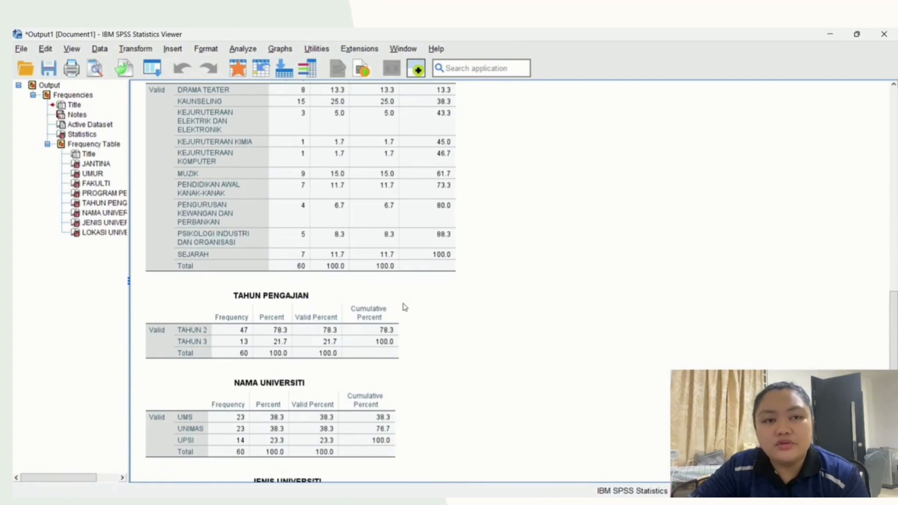
pyautogui.scroll(15, 404, 307)
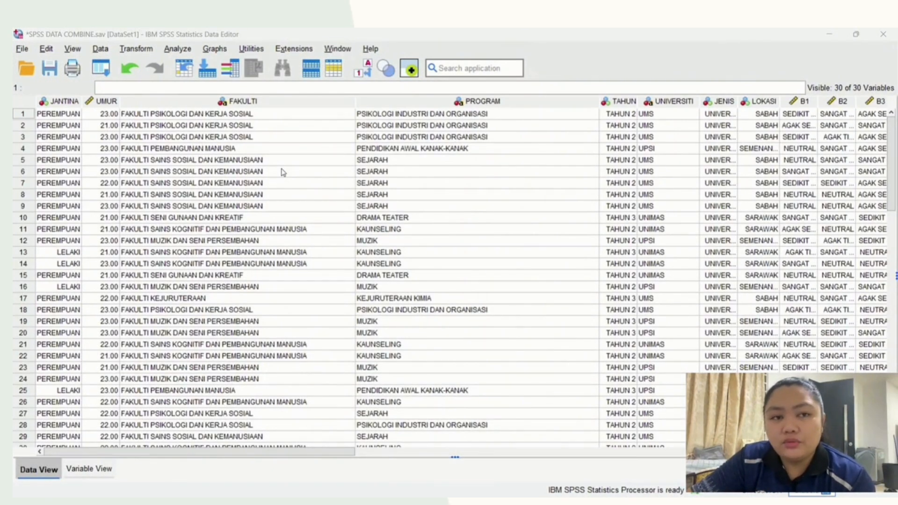
# Start Recode into Same Variables in the data editor and add TIPI2 [B2] and TIPI4 [B4] to its variables.
pyautogui.click(132, 51)
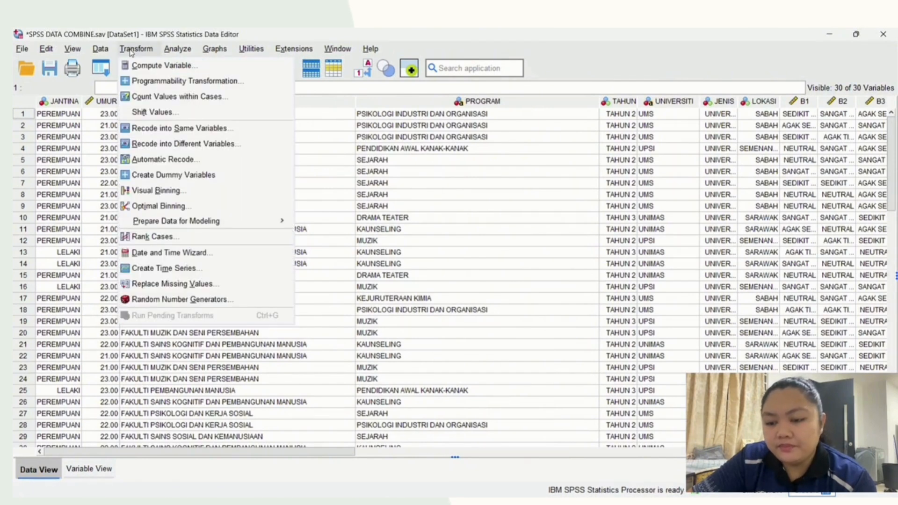
pyautogui.click(175, 127)
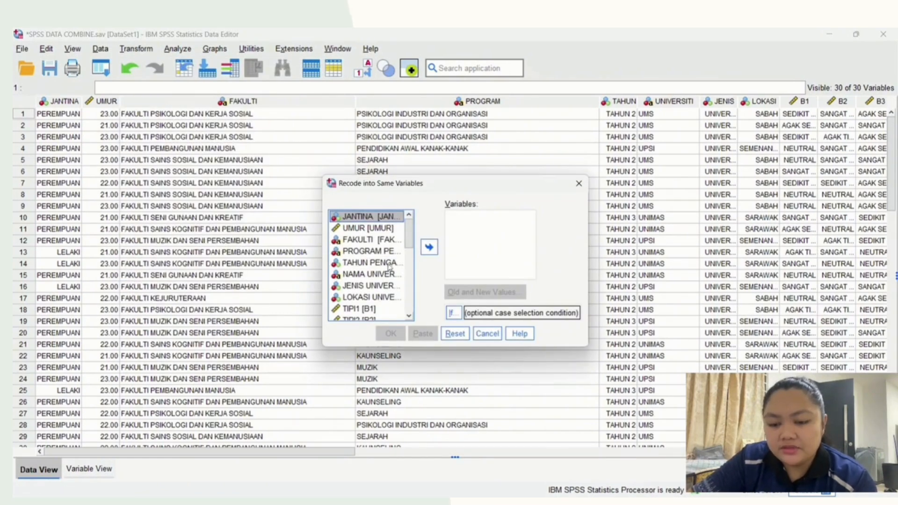
pyautogui.scroll(-1, 380, 279)
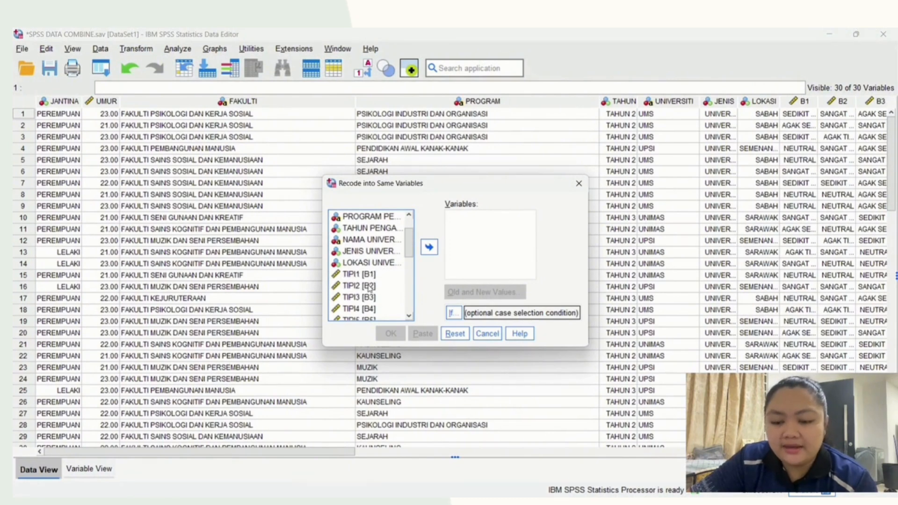
pyautogui.click(370, 285)
pyautogui.click(428, 247)
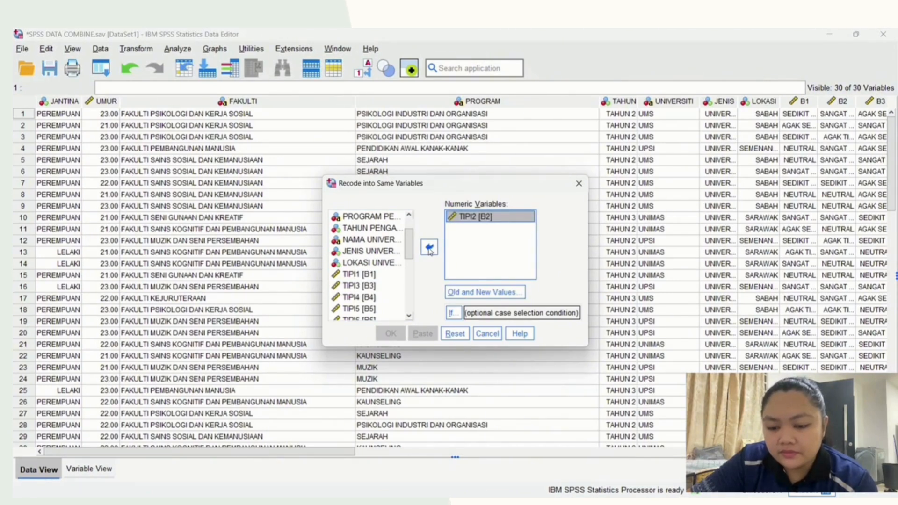
pyautogui.click(368, 300)
pyautogui.click(369, 298)
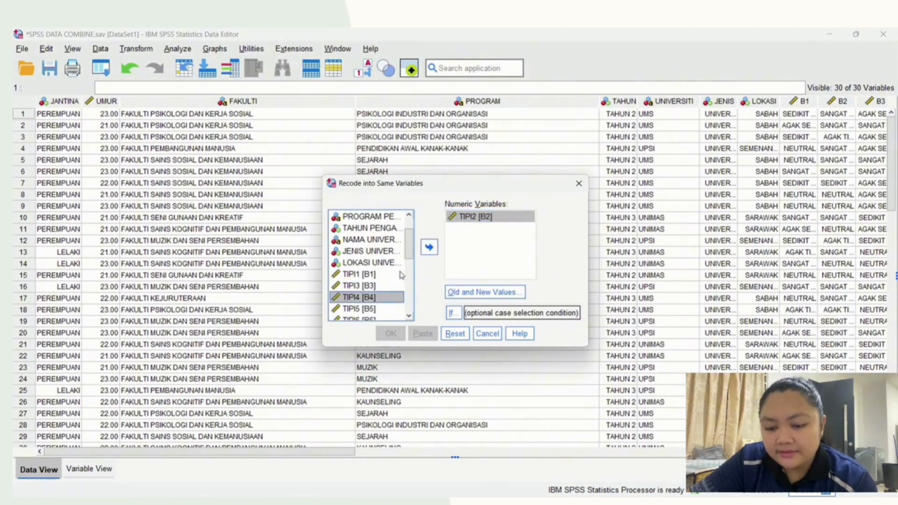
pyautogui.click(428, 247)
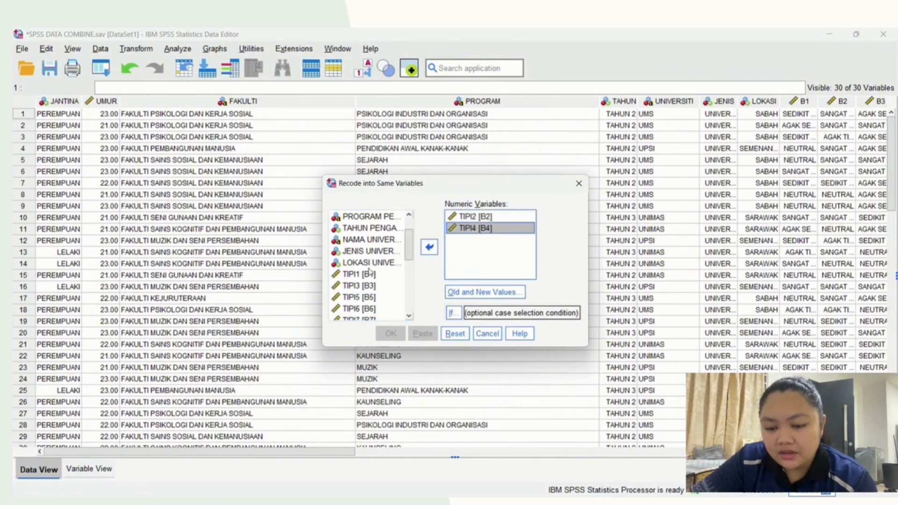
# Add TIPI6 [B6] and TIPI8 [B8] to the numeric variables for recoding.
pyautogui.scroll(-1, 368, 271)
pyautogui.click(369, 275)
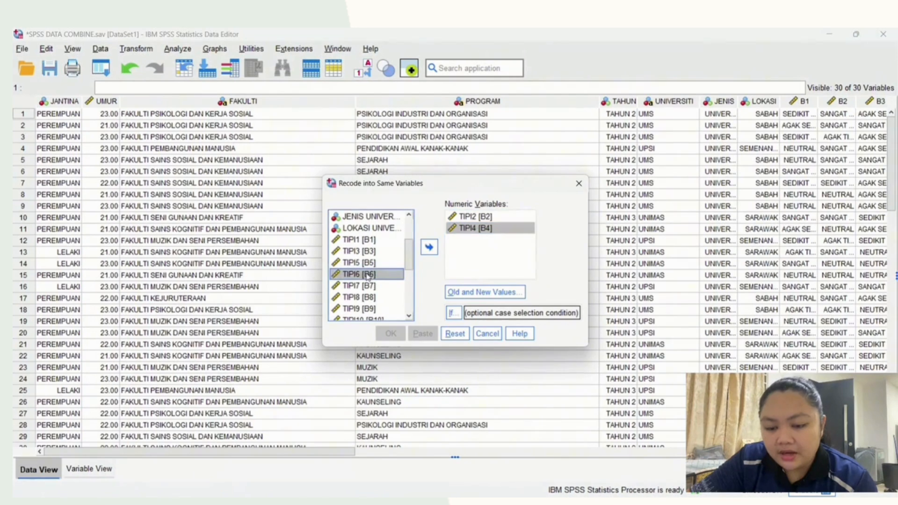
pyautogui.click(428, 247)
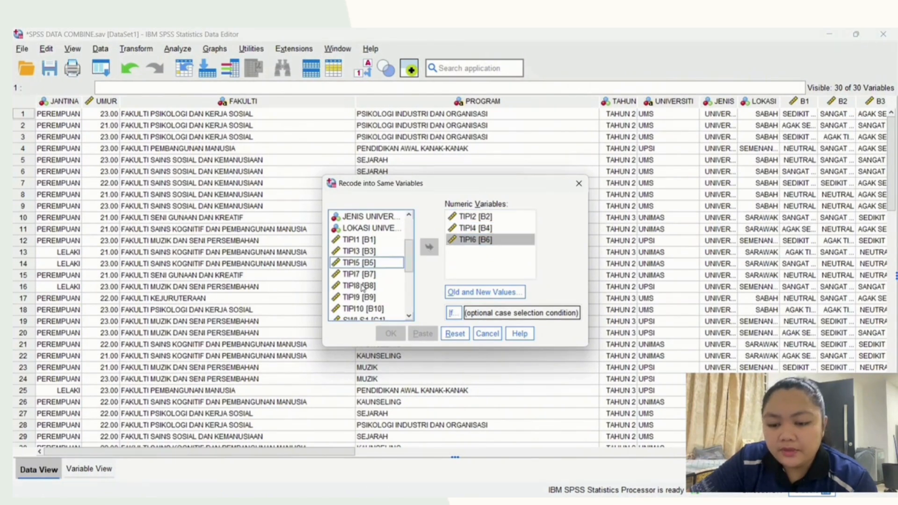
pyautogui.click(362, 286)
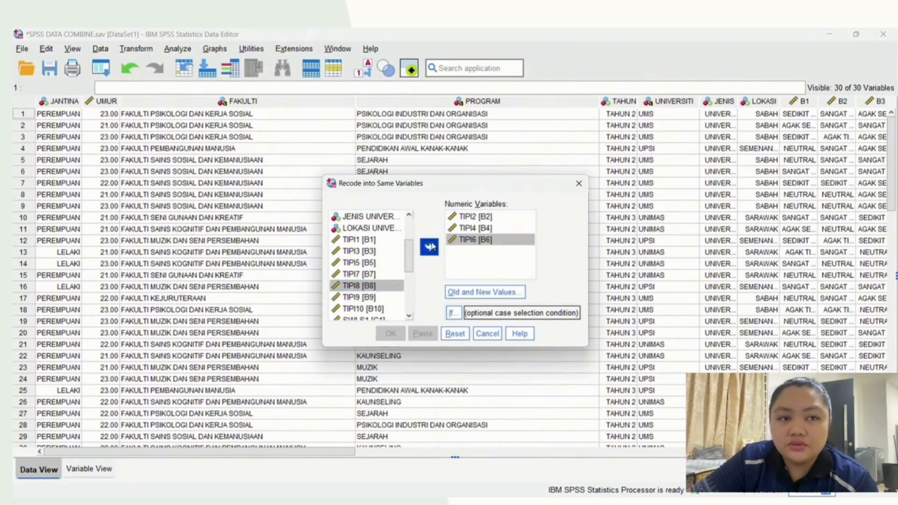
pyautogui.click(430, 246)
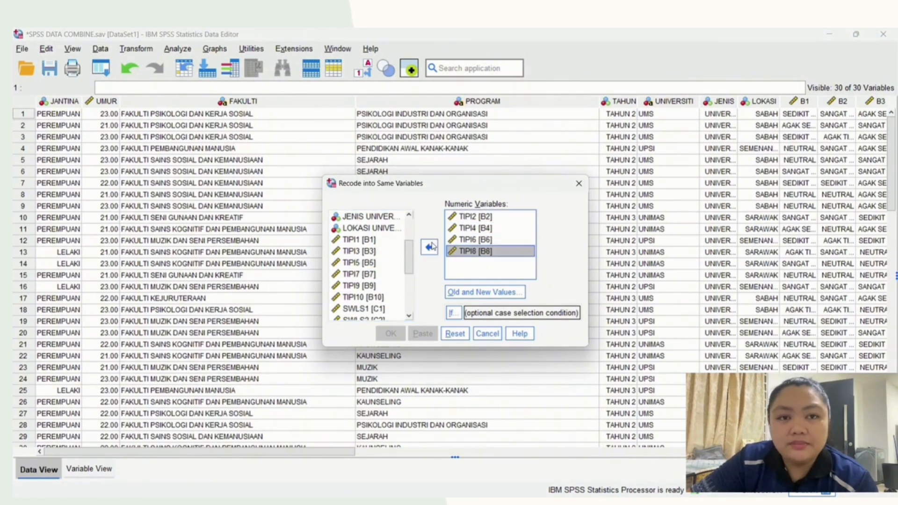
# Add TIPI10 [B10] to the numeric variables for recoding and open the old and new values definition.
pyautogui.click(372, 299)
pyautogui.click(429, 248)
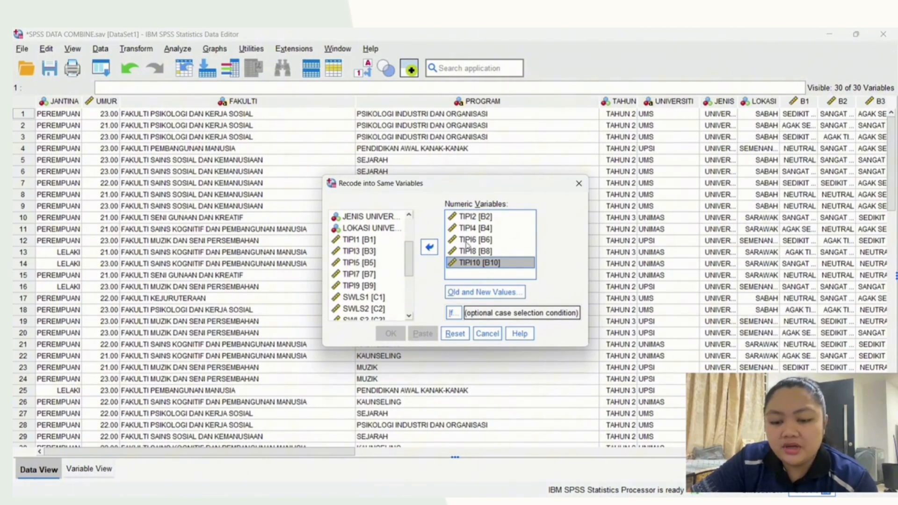
pyautogui.click(471, 292)
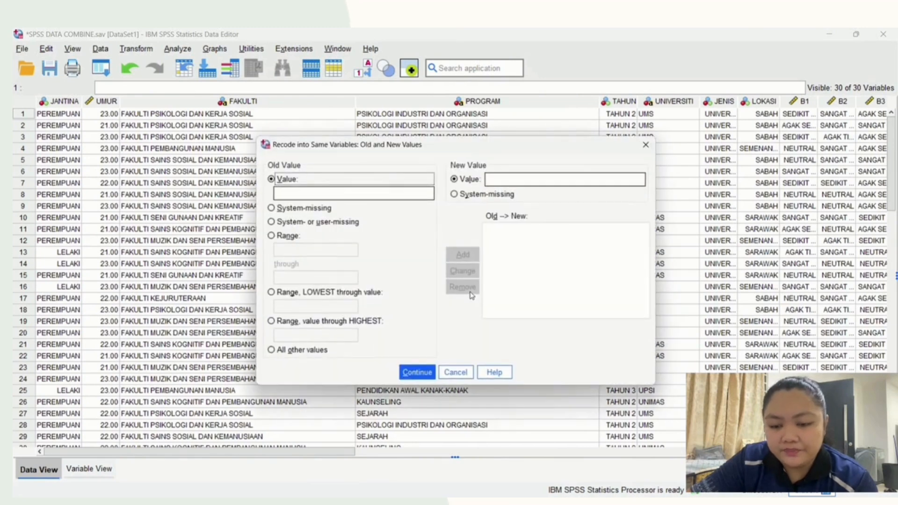
# Define the first two recode rules, mapping old value 1 to 7 and old value 2 to 6.
pyautogui.click(330, 193)
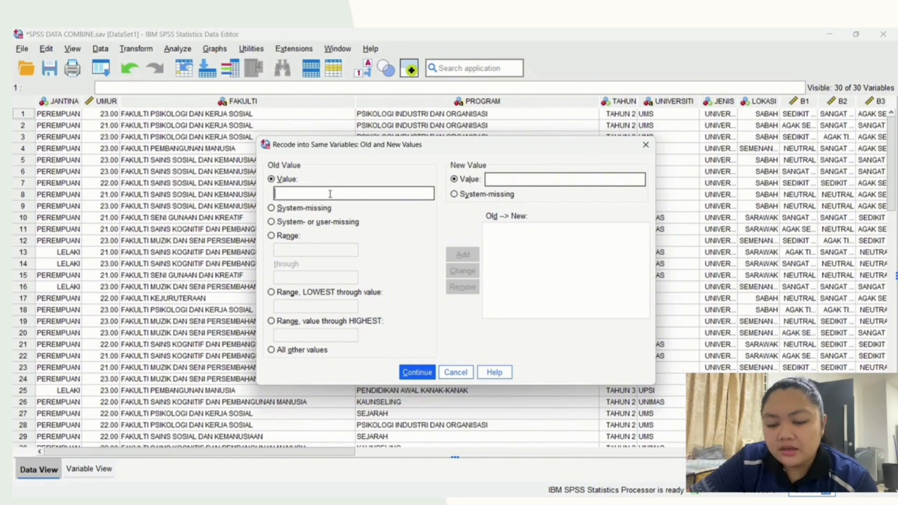
pyautogui.write('1')
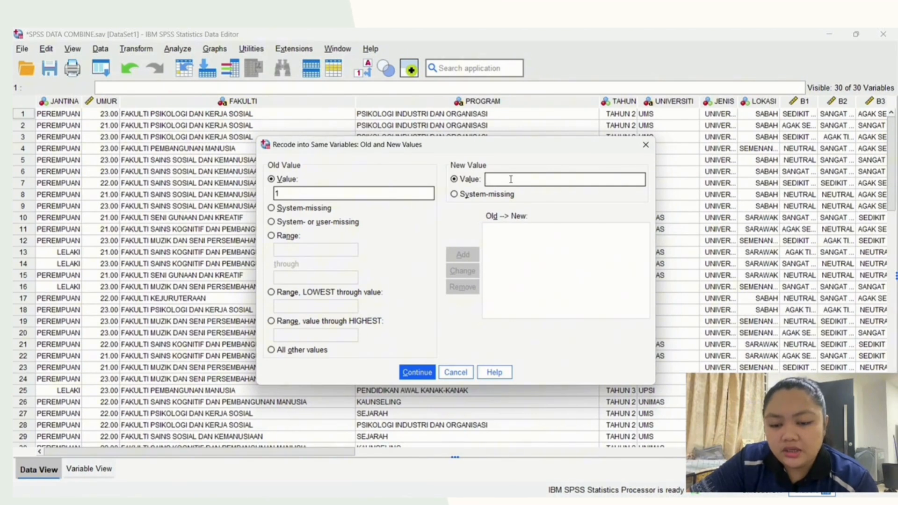
pyautogui.write('7')
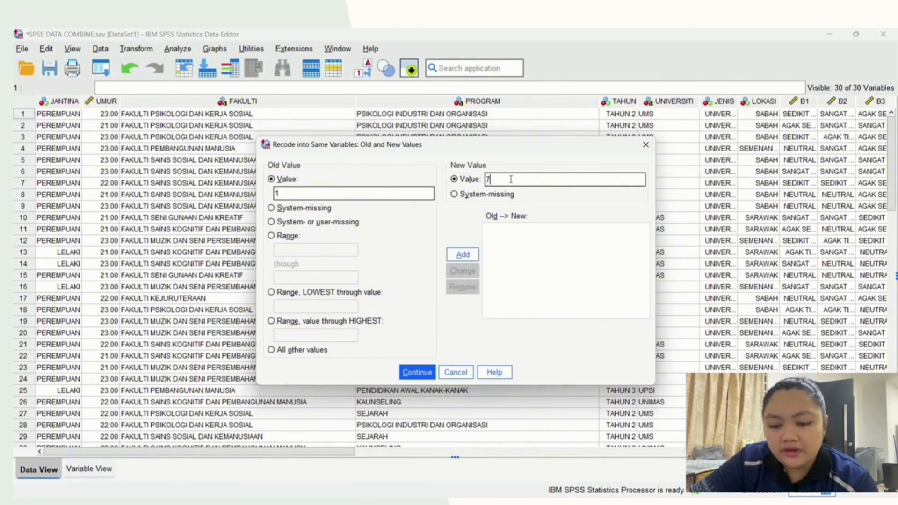
pyautogui.click(463, 254)
pyautogui.click(391, 195)
pyautogui.write('2')
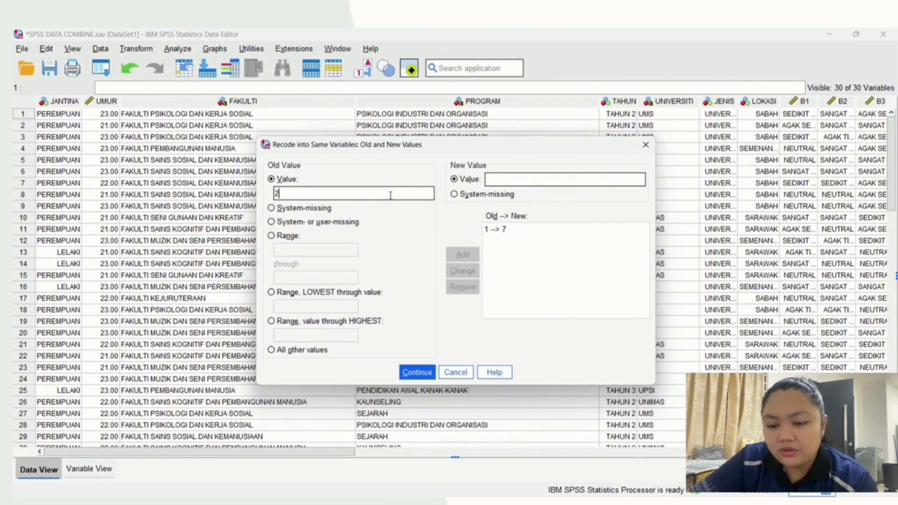
pyautogui.click(493, 178)
pyautogui.write('6')
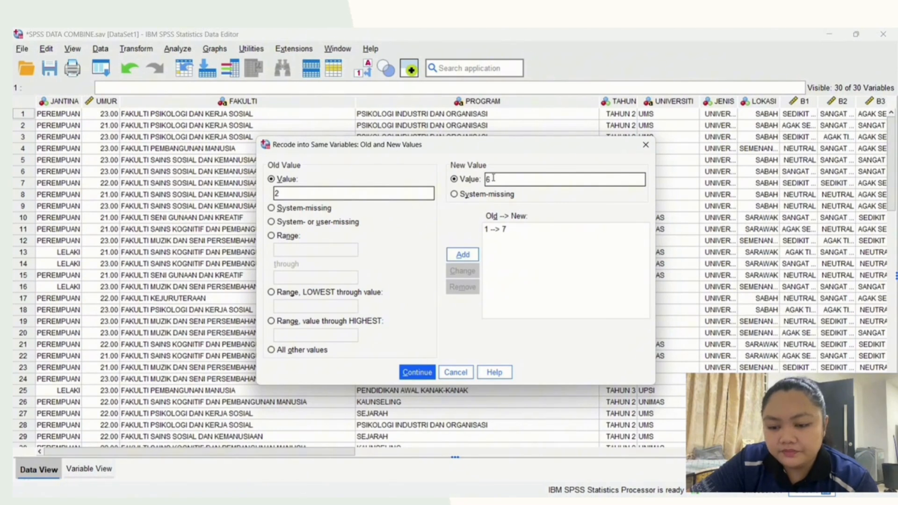
pyautogui.click(467, 254)
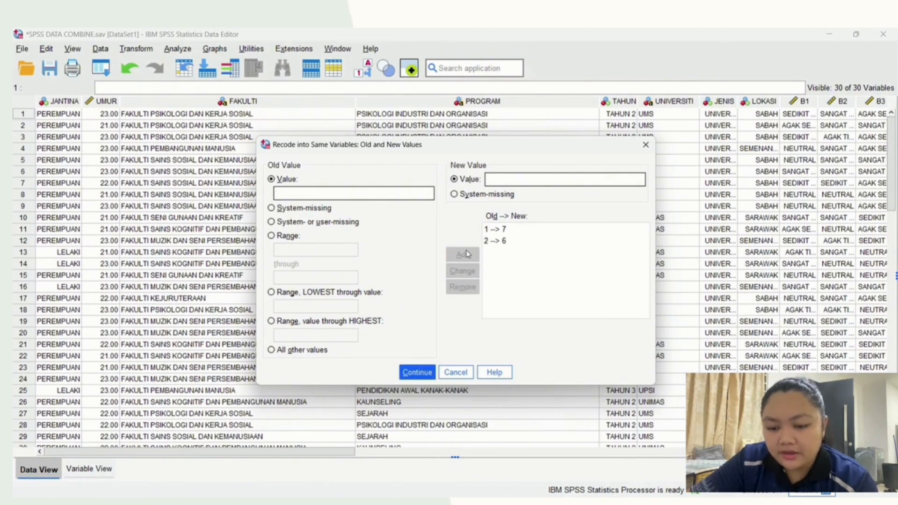
# Add recode rules mapping old value 3 to 5 and old value 4 to 4.
pyautogui.click(403, 195)
pyautogui.write('3')
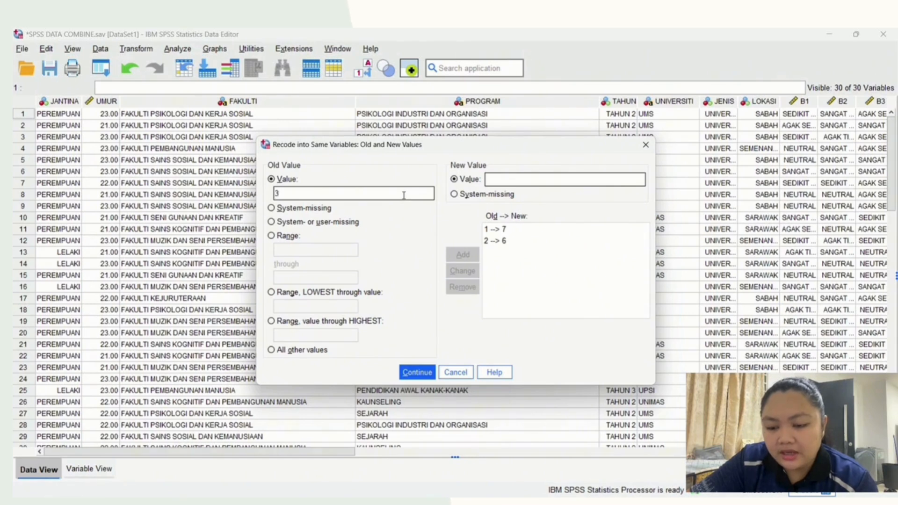
pyautogui.click(508, 180)
pyautogui.write('5')
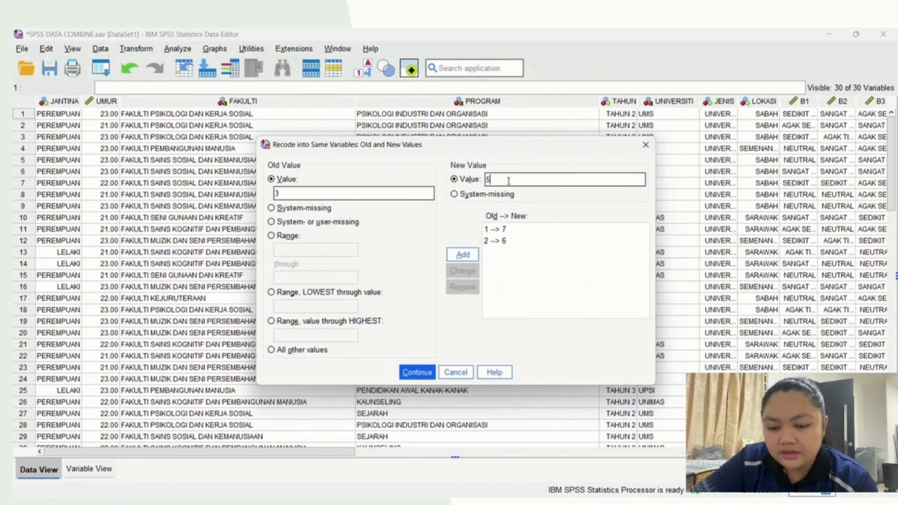
pyautogui.click(466, 254)
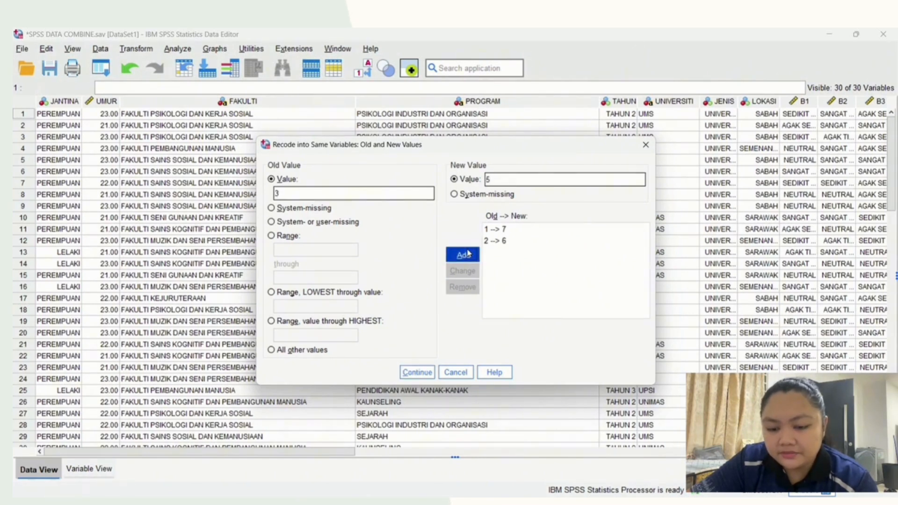
pyautogui.click(417, 195)
pyautogui.write('4')
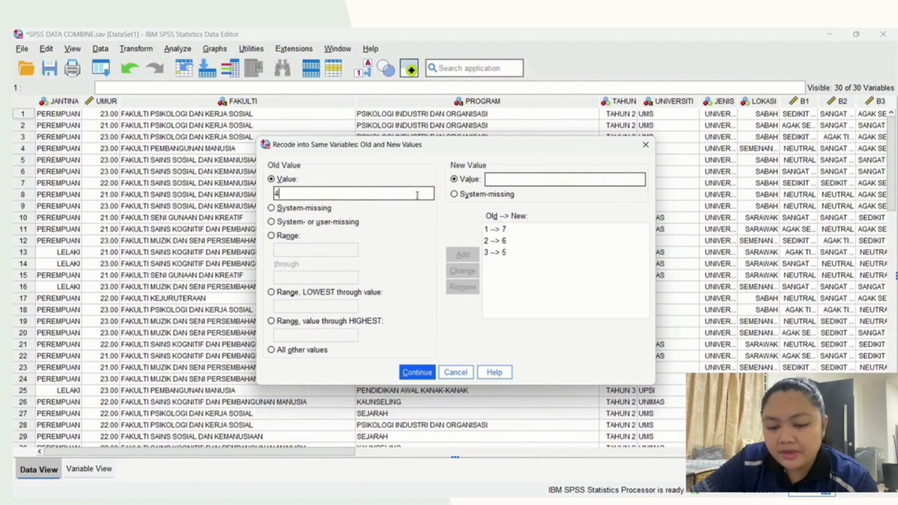
pyautogui.click(513, 176)
pyautogui.write('4')
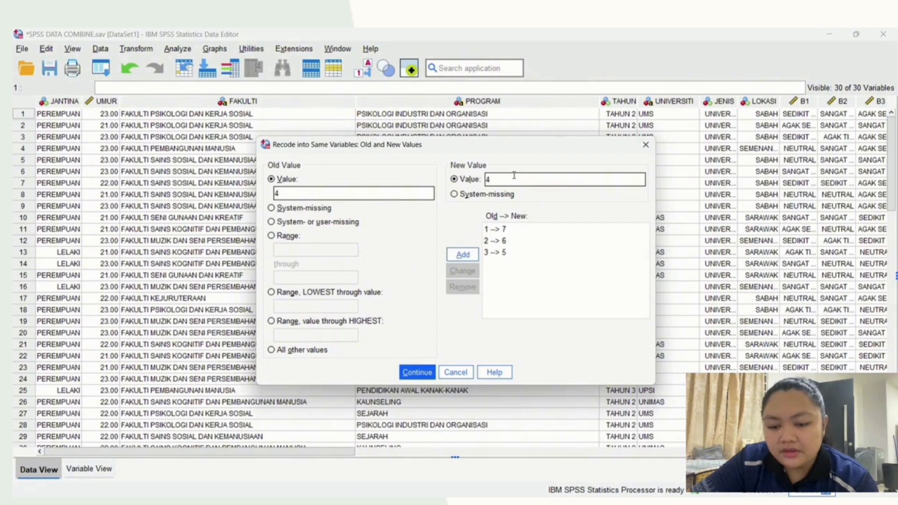
pyautogui.click(467, 254)
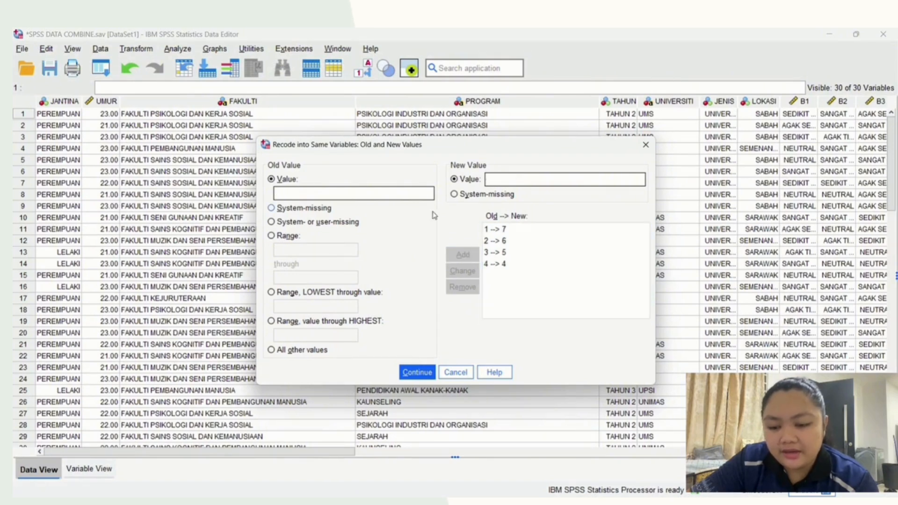
# Add recode rules mapping old value 5 to 3 and old value 6 to 2.
pyautogui.click(411, 194)
pyautogui.write('5')
pyautogui.click(527, 181)
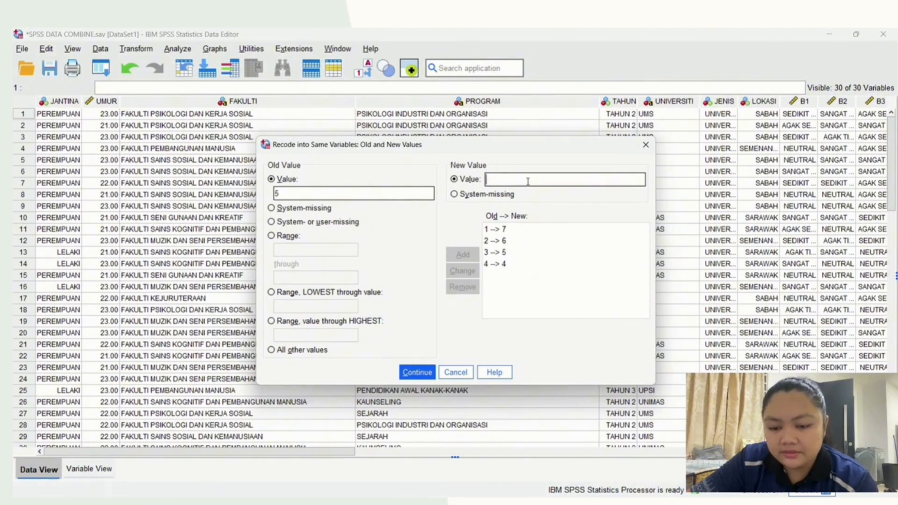
pyautogui.write('3')
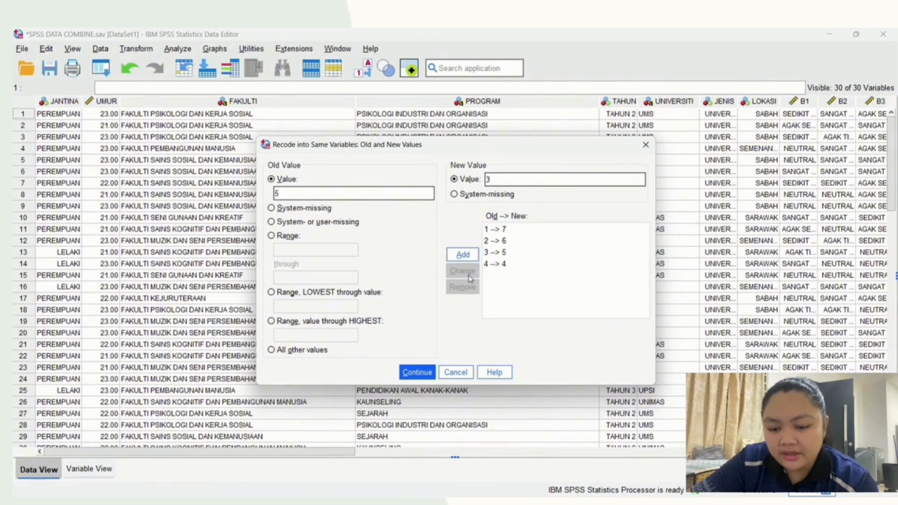
pyautogui.click(462, 254)
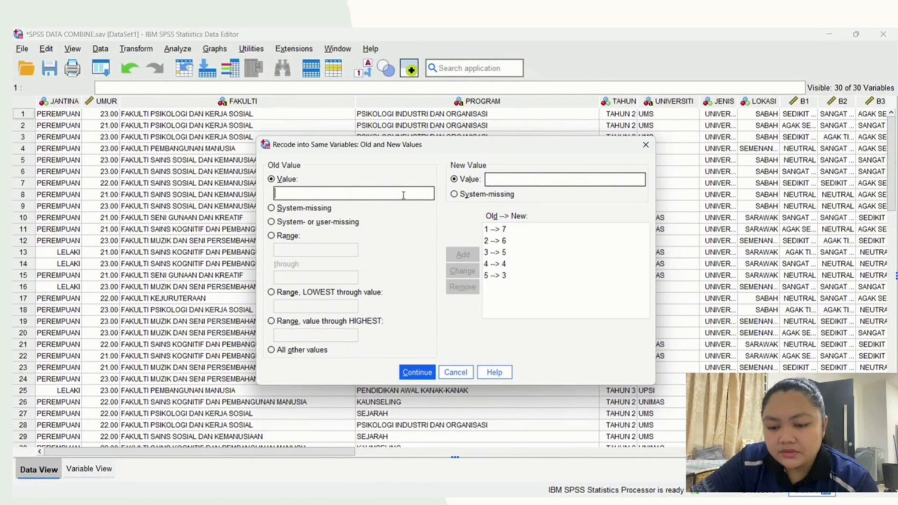
pyautogui.write('6')
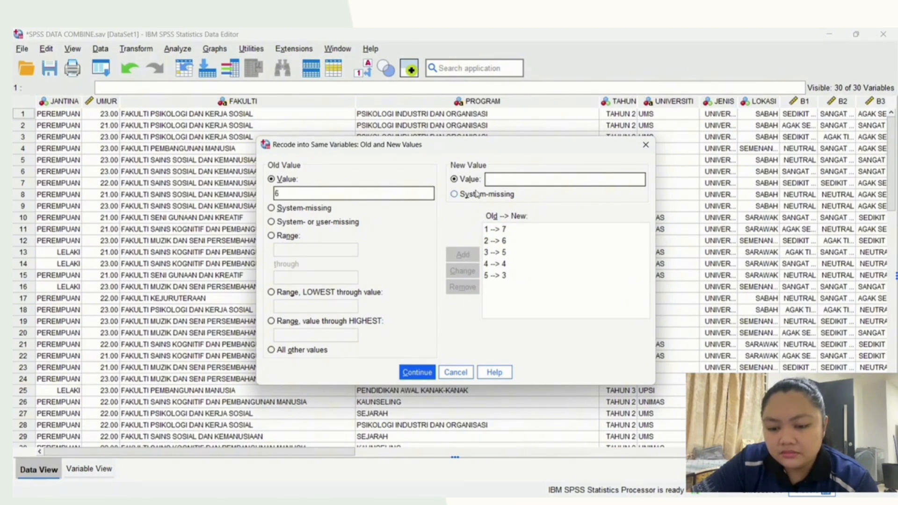
pyautogui.click(509, 180)
pyautogui.write('2')
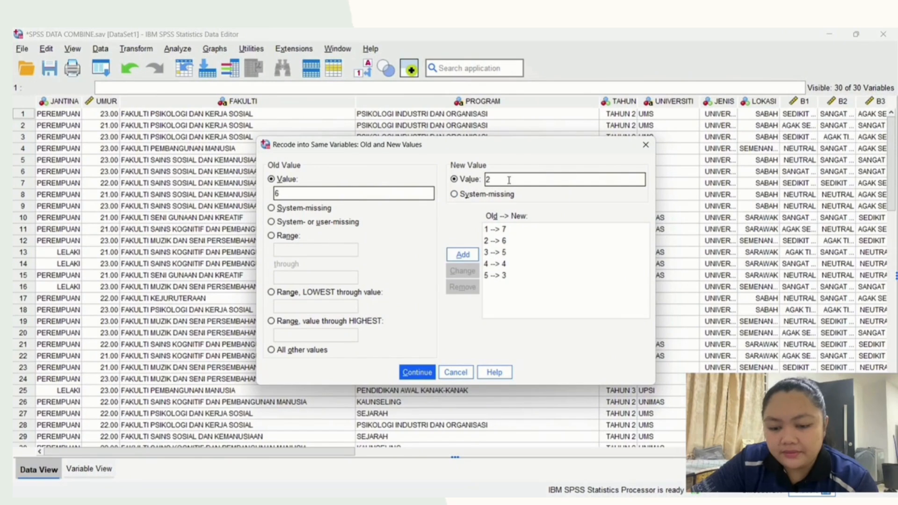
pyautogui.click(462, 253)
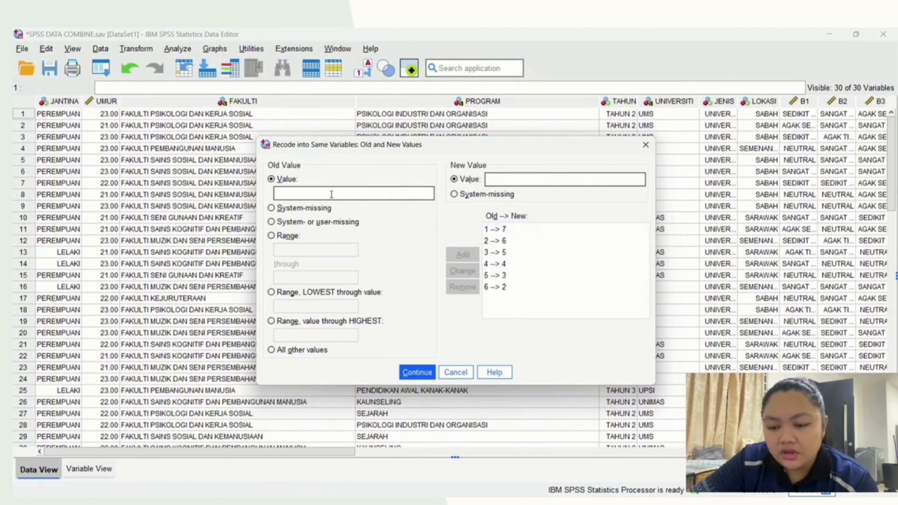
# Add the last recode rule mapping old value 7 to 1 and run the recode on the selected TIPI items.
pyautogui.write('7')
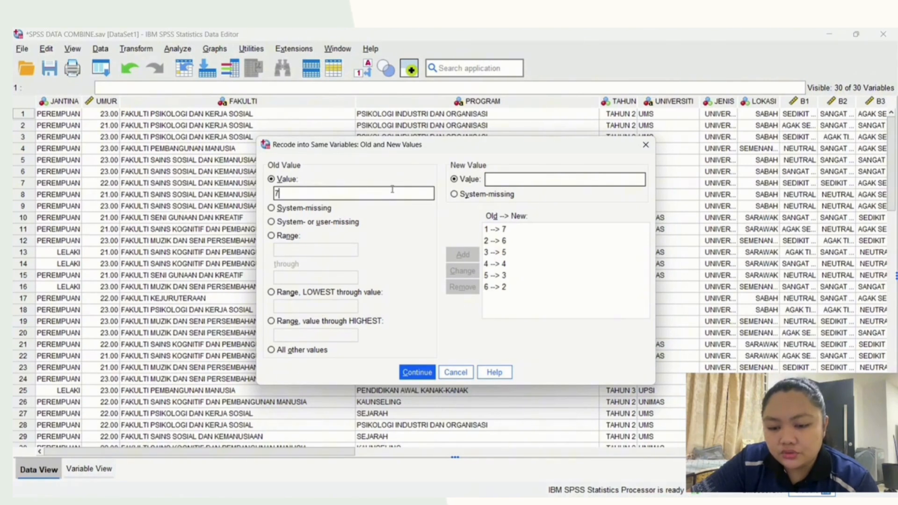
pyautogui.click(507, 182)
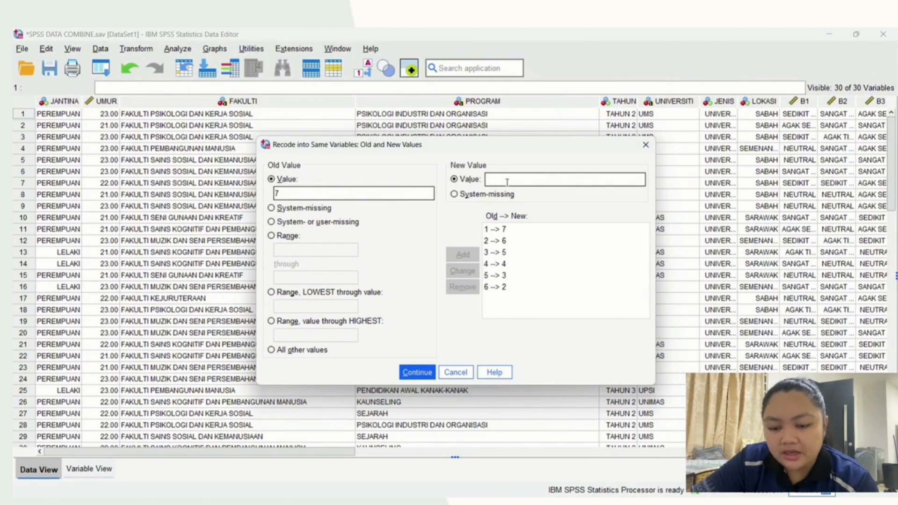
pyautogui.write('1')
pyautogui.click(463, 255)
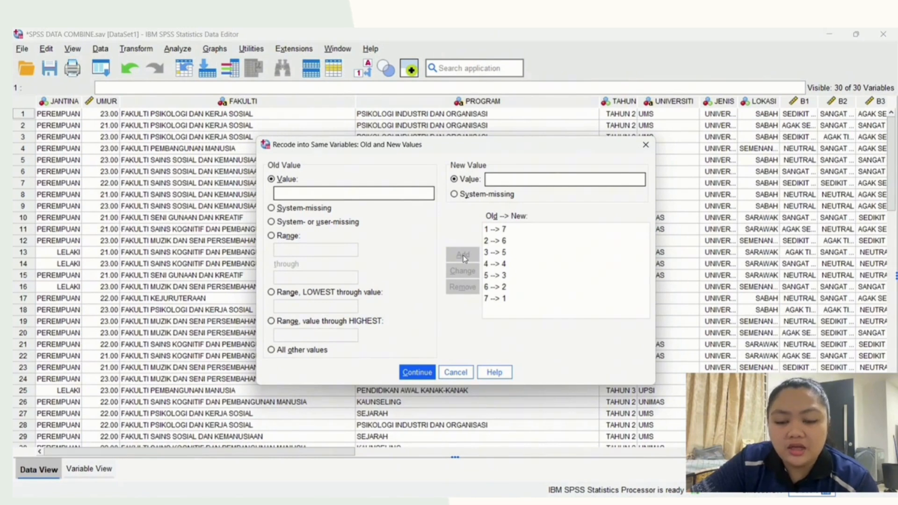
pyautogui.click(417, 373)
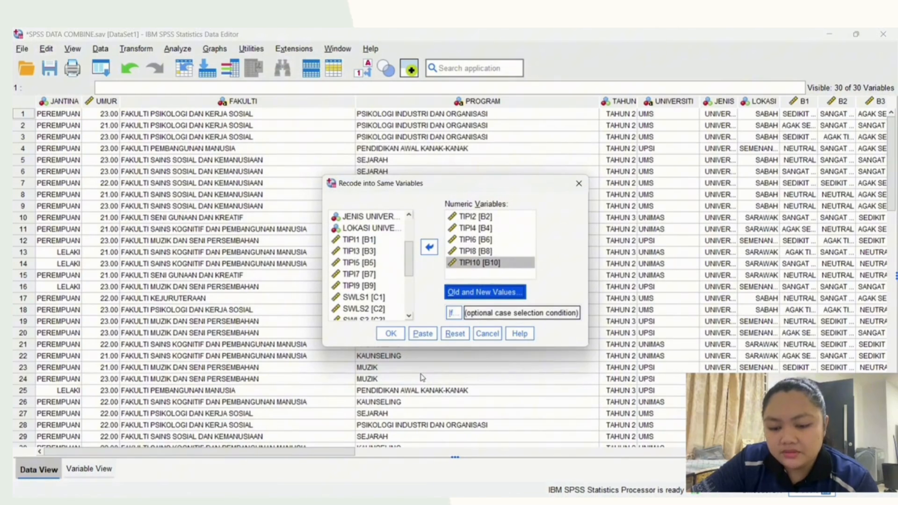
pyautogui.click(391, 334)
pyautogui.hscroll(10, 602, 276)
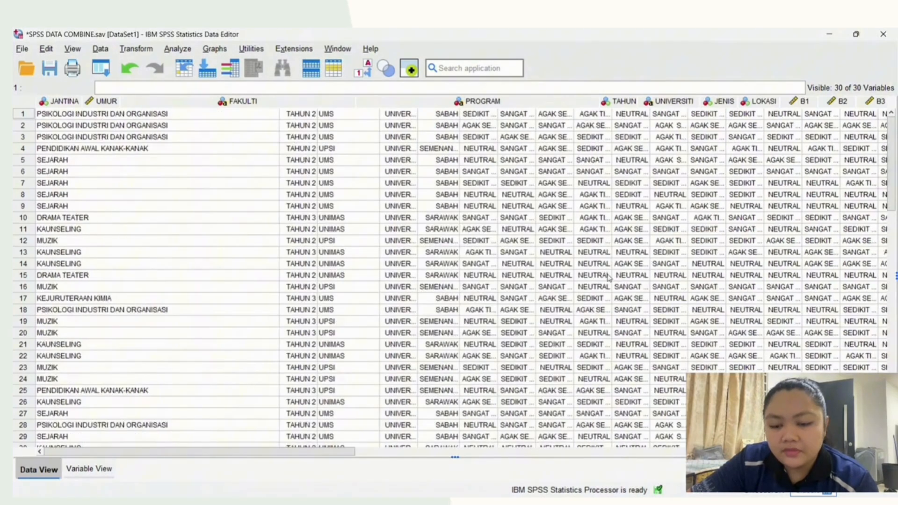
pyautogui.hscroll(3, 602, 277)
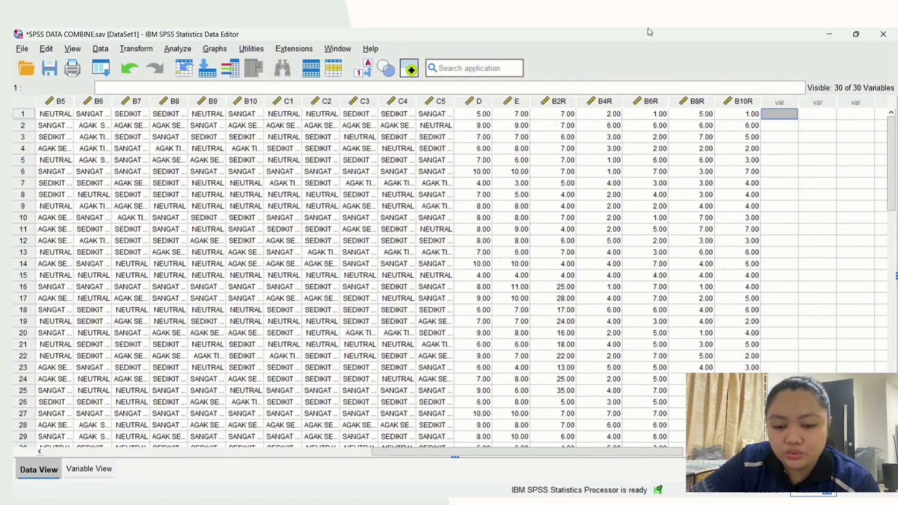
# Start Compute Variable, reset its previous settings and name the target variable SWLS.
pyautogui.click(420, 45)
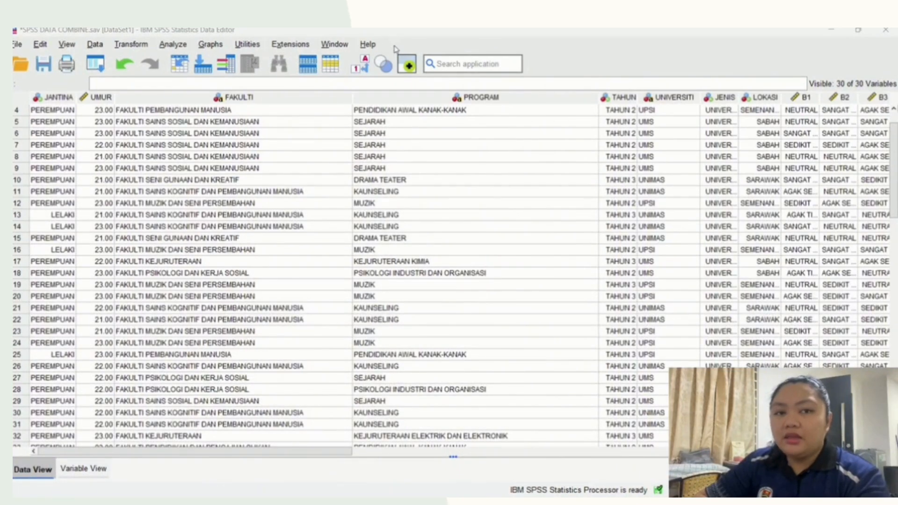
pyautogui.click(132, 46)
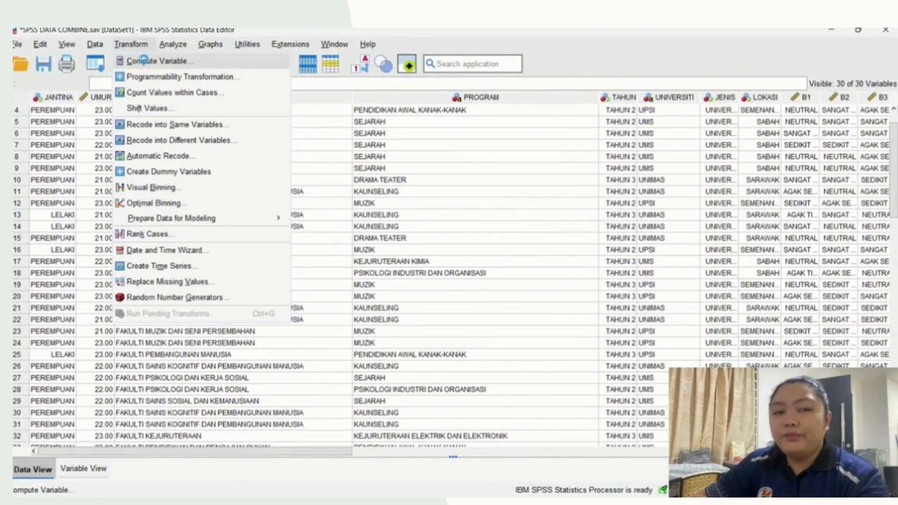
pyautogui.click(143, 60)
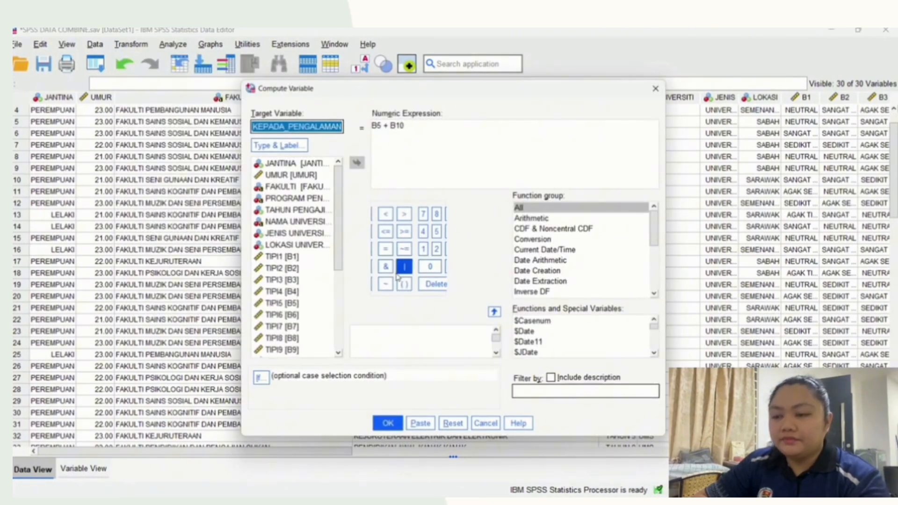
pyautogui.click(452, 423)
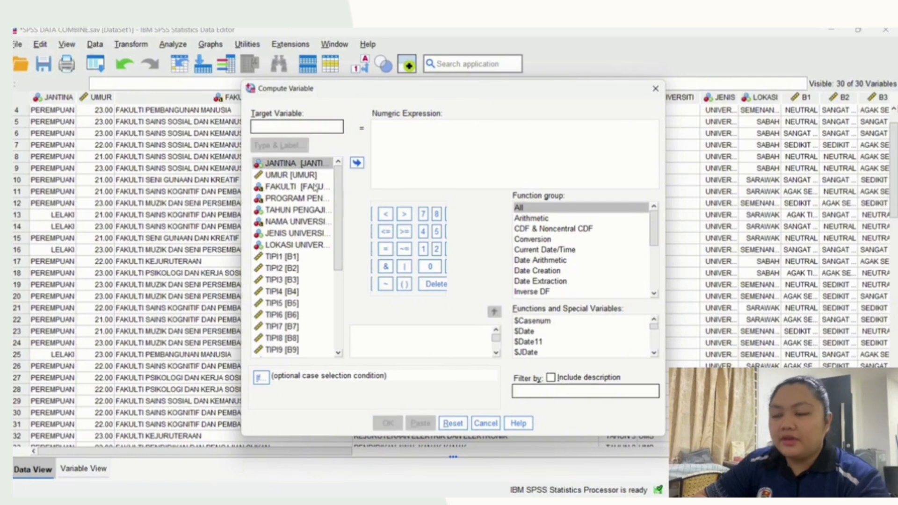
pyautogui.scroll(-1, 298, 286)
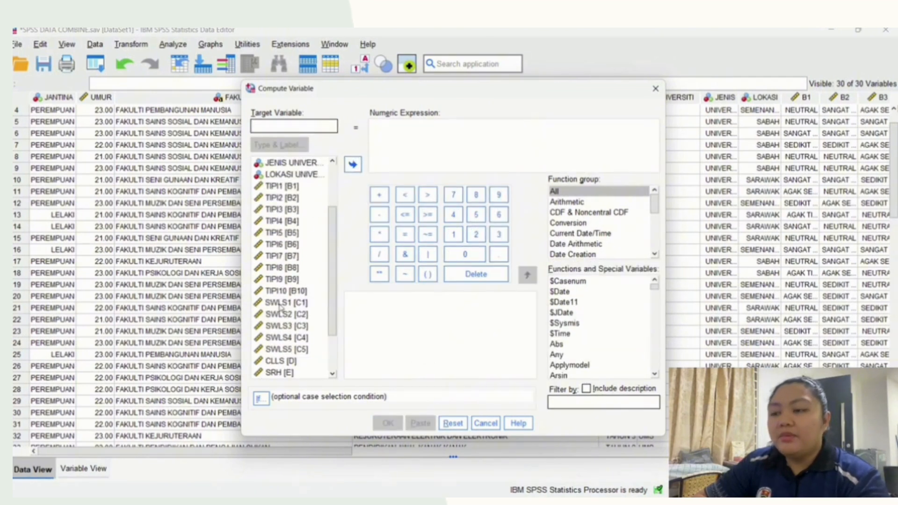
pyautogui.write('SW')
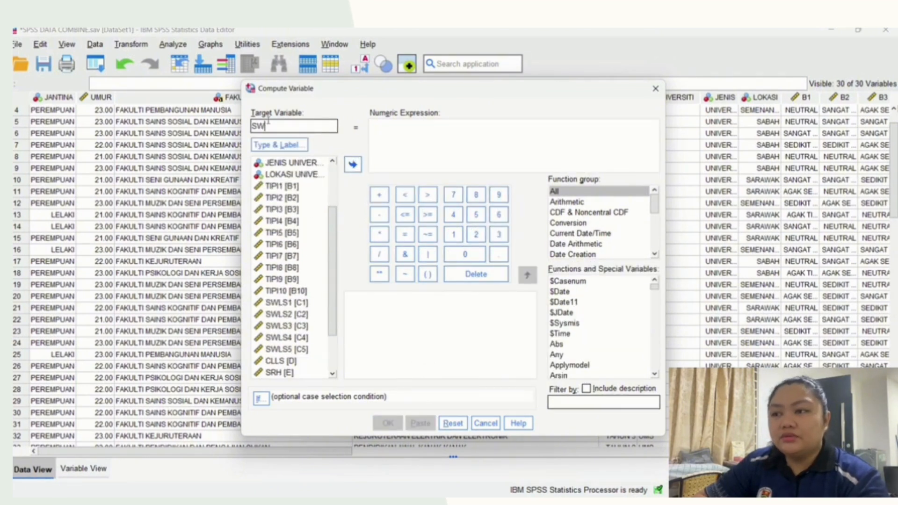
pyautogui.write('LS')
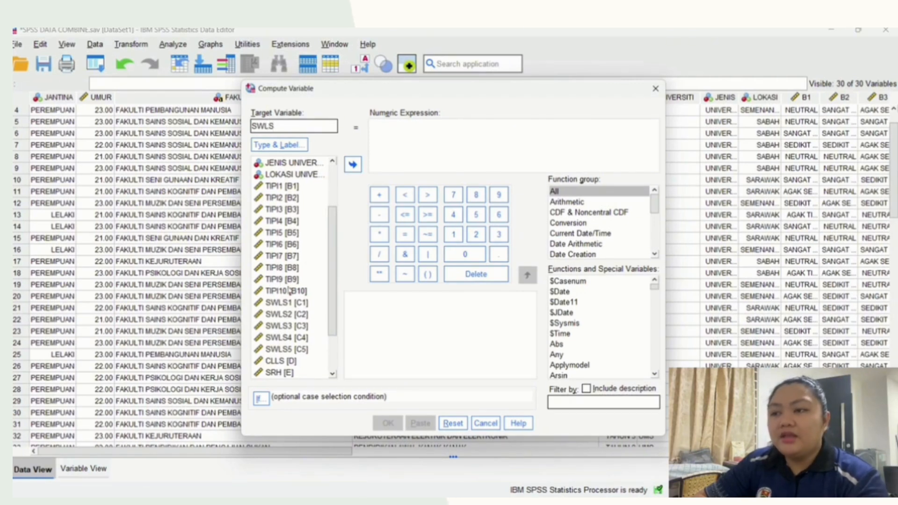
# Build the SWLS numeric expression from the first three items as C1 + C2 + C3 +.
pyautogui.click(288, 303)
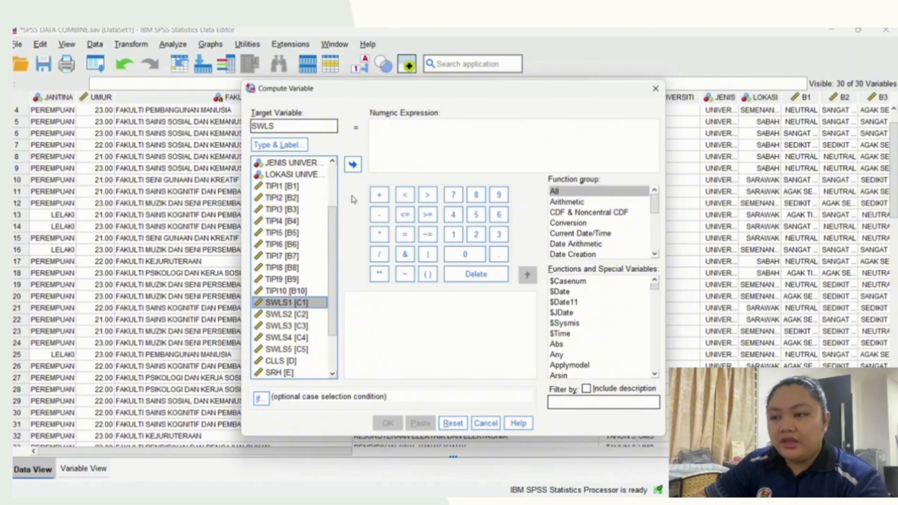
pyautogui.click(354, 165)
pyautogui.click(379, 195)
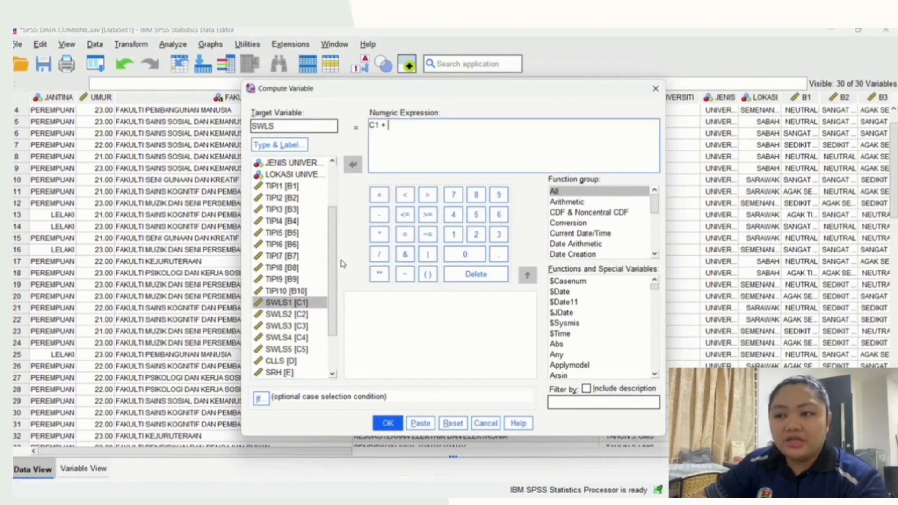
pyautogui.click(295, 314)
pyautogui.click(353, 165)
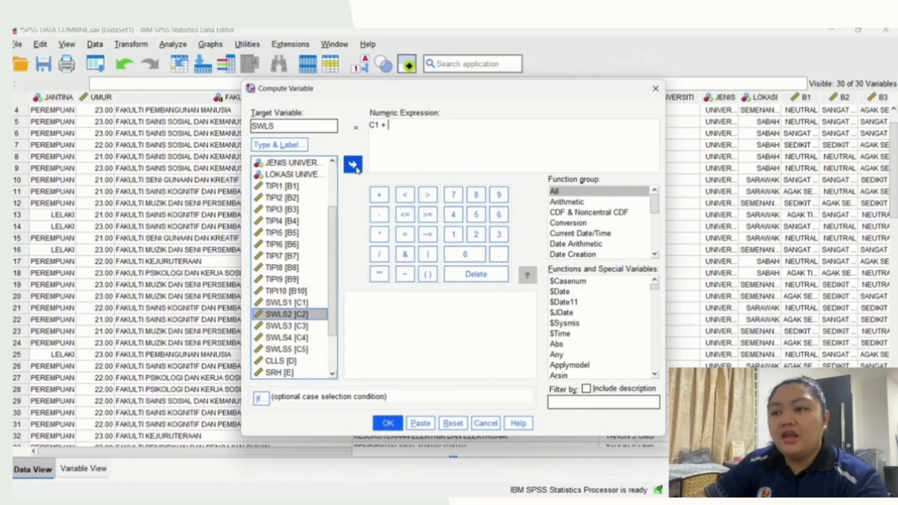
pyautogui.click(379, 195)
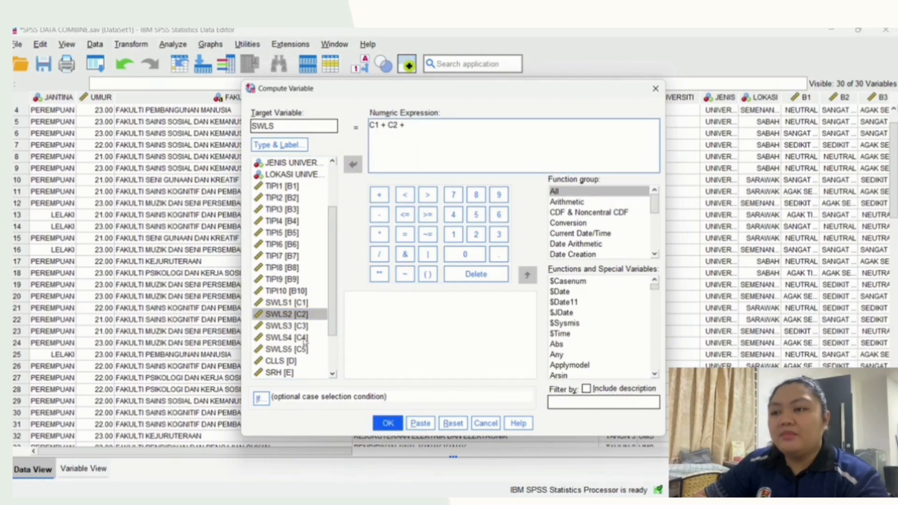
pyautogui.click(287, 326)
pyautogui.click(353, 165)
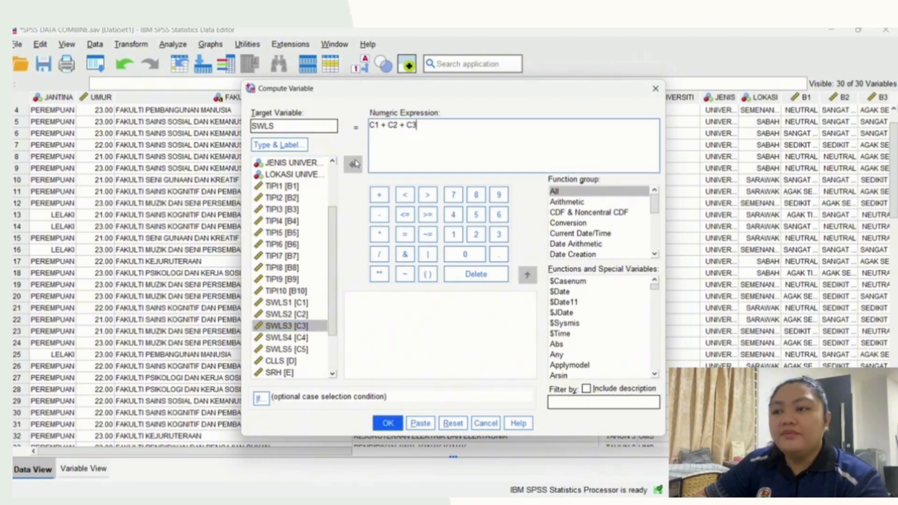
pyautogui.click(377, 192)
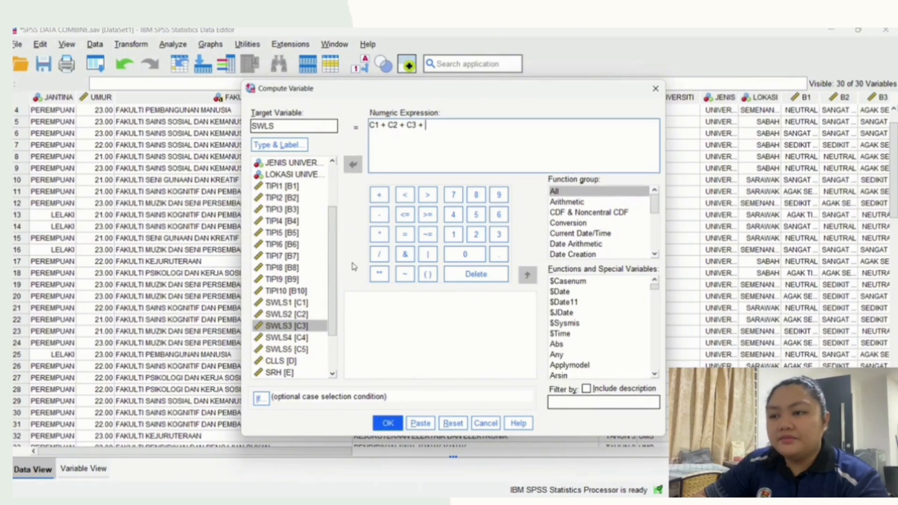
# Complete the SWLS expression with C4 + C5 and run the computation.
pyautogui.click(311, 337)
pyautogui.click(311, 338)
pyautogui.click(353, 164)
pyautogui.click(381, 196)
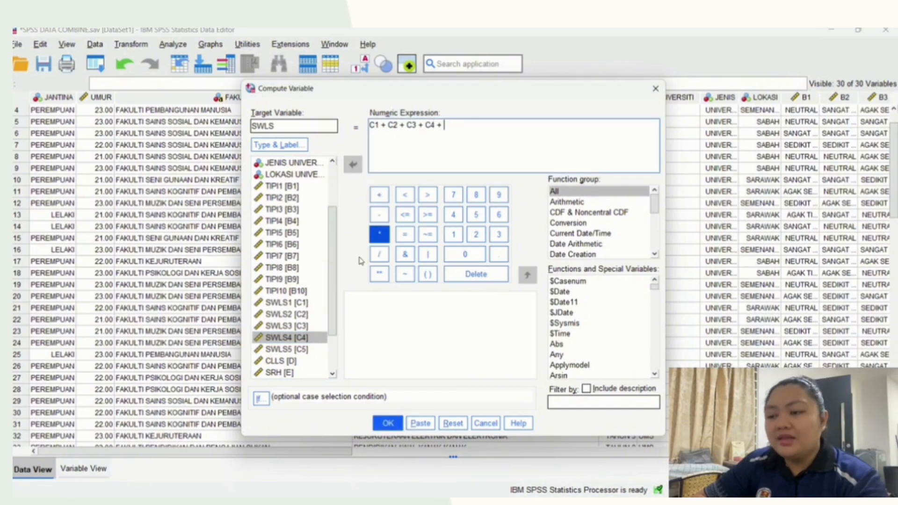
pyautogui.click(306, 350)
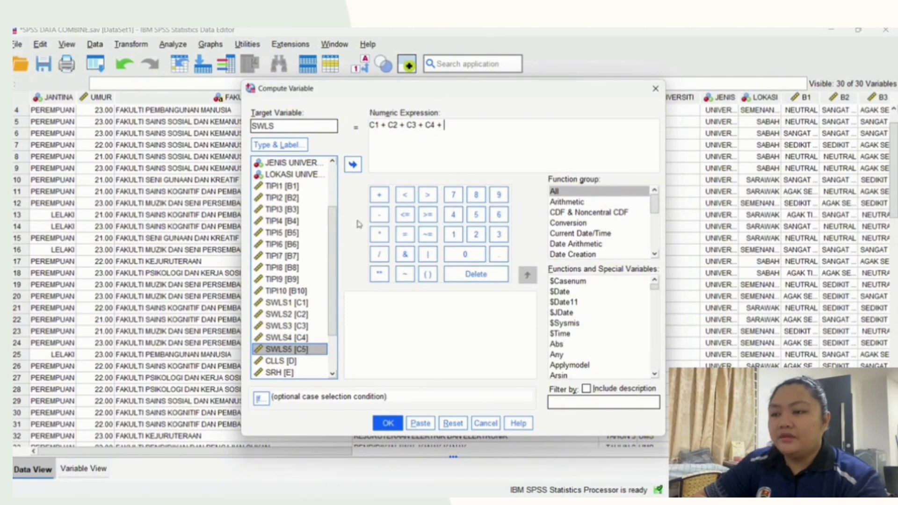
pyautogui.click(354, 166)
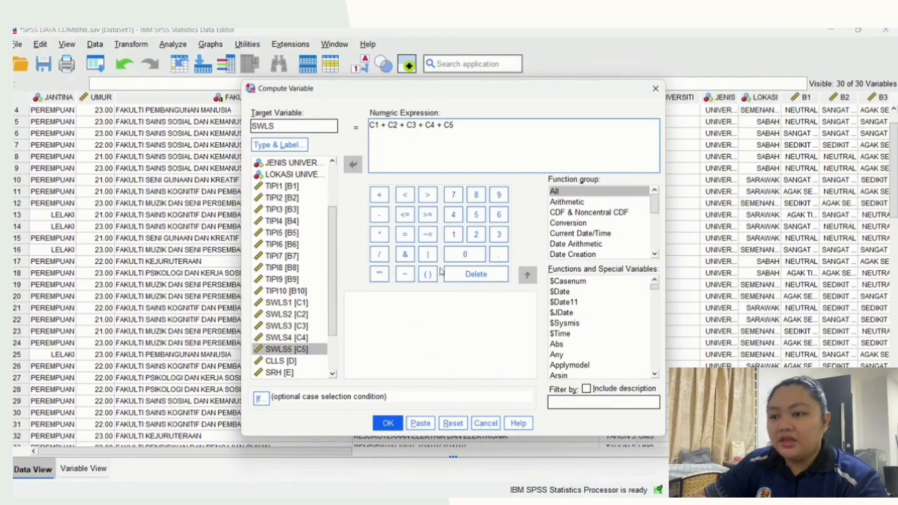
pyautogui.click(392, 423)
pyautogui.click(392, 423)
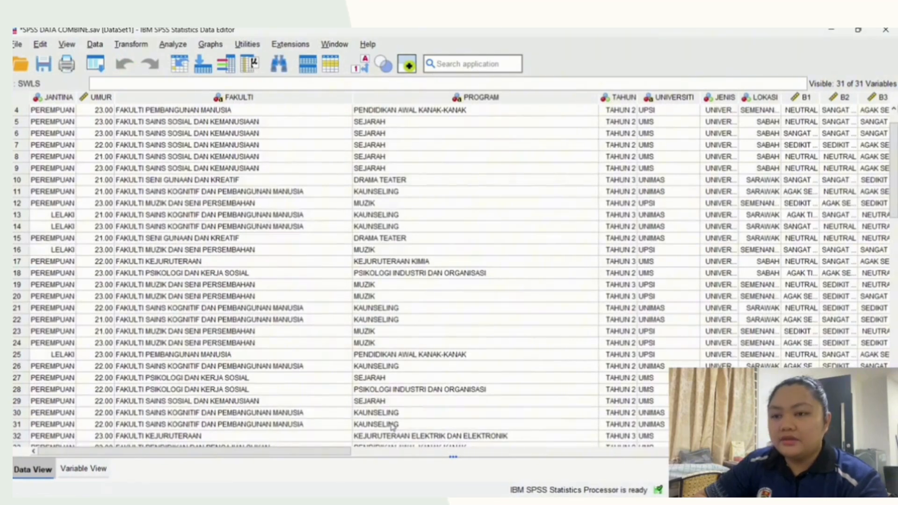
# Examine the computed SWLS column in the data, starting from the first case.
pyautogui.hscroll(10, 391, 425)
pyautogui.hscroll(6, 531, 366)
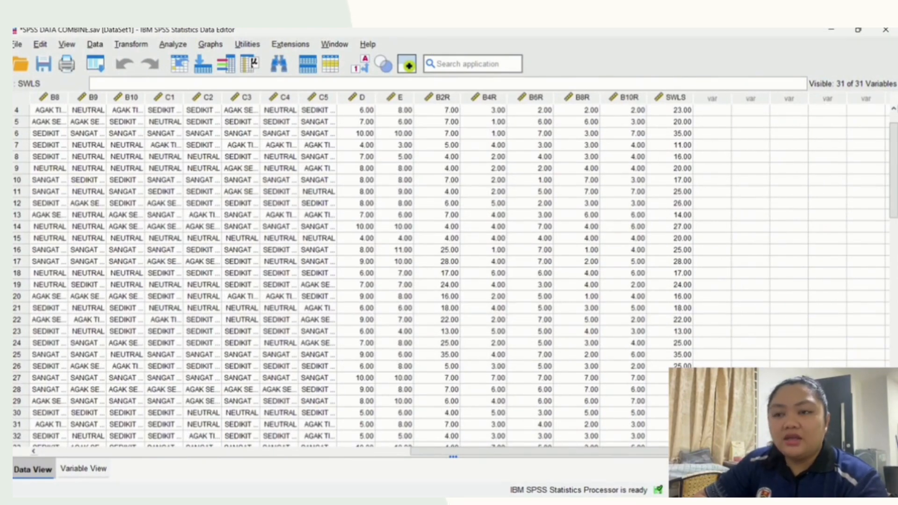
pyautogui.scroll(-1, 448, 271)
pyautogui.scroll(2, 449, 271)
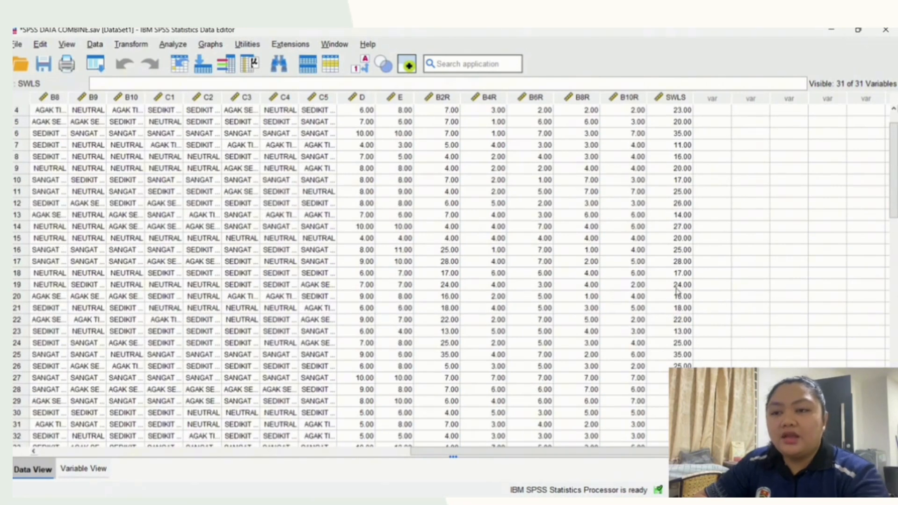
pyautogui.click(673, 110)
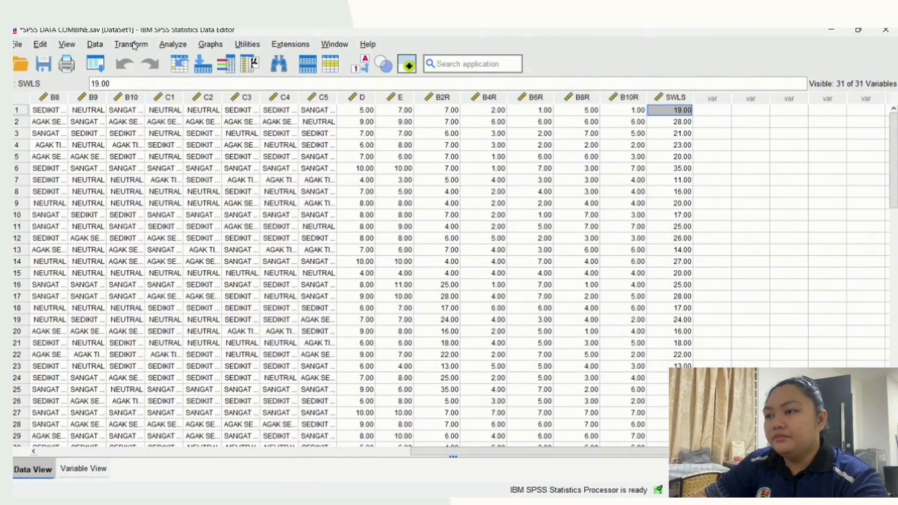
# Start a new Compute Variable with the previous settings reset and name the target variable EKSTRAVERSI.
pyautogui.click(135, 45)
pyautogui.click(148, 60)
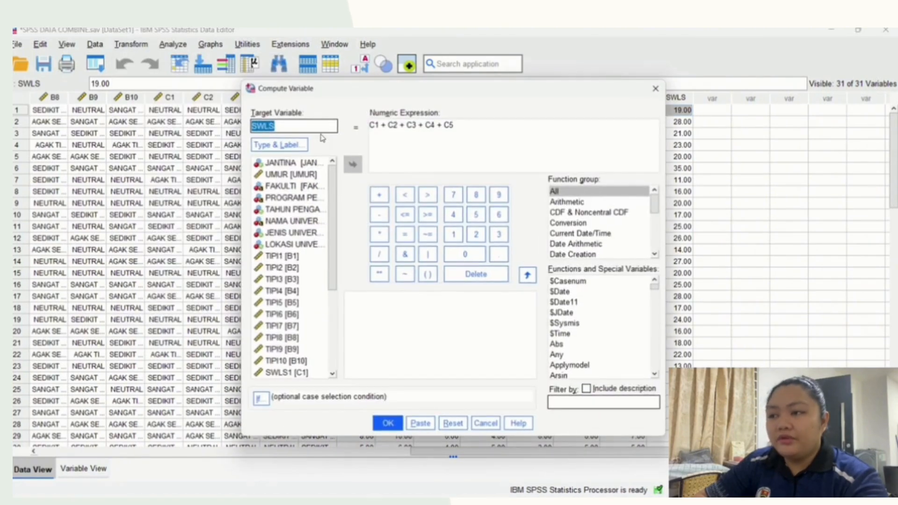
pyautogui.click(453, 423)
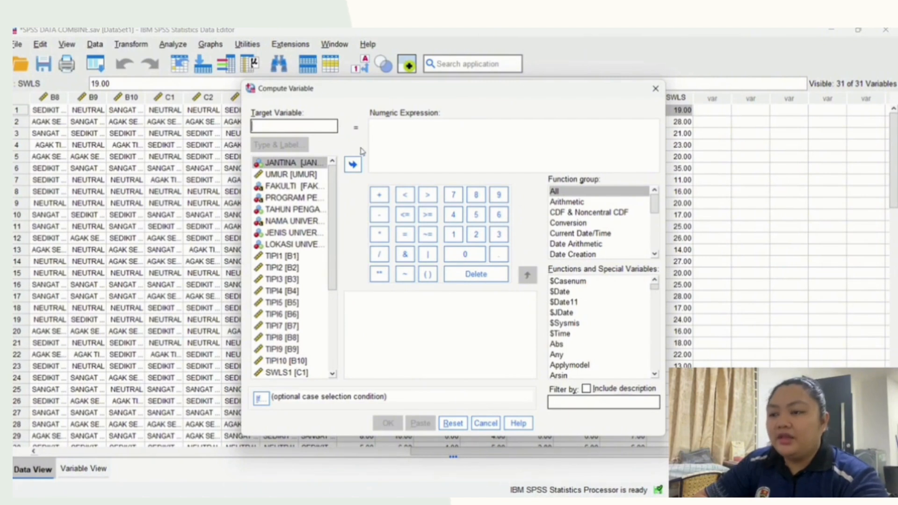
pyautogui.click(304, 126)
pyautogui.write('EK')
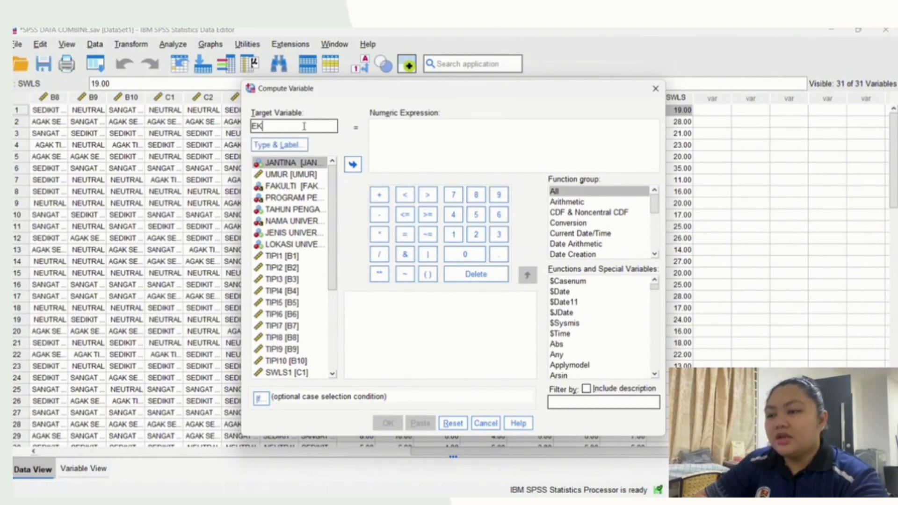
pyautogui.write('STRAVERSI')
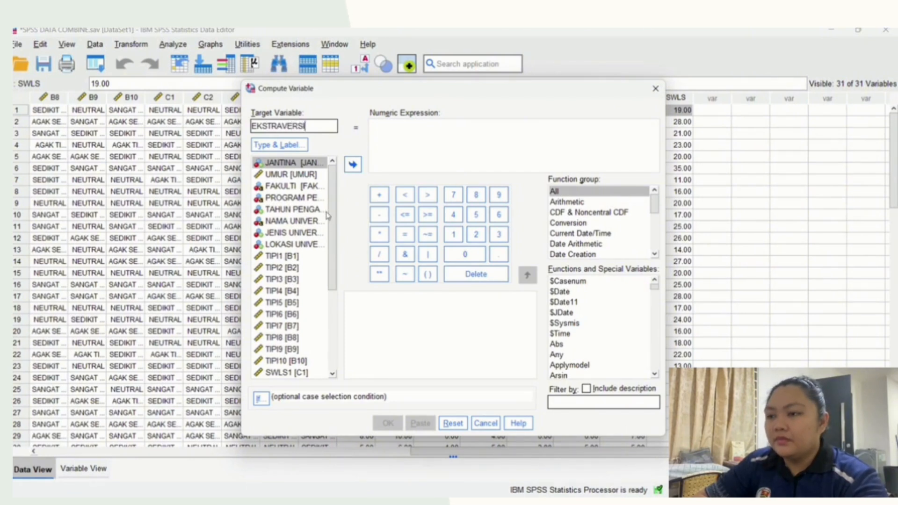
# Set the EKSTRAVERSI expression to B1 + B6 using TIPI1 and TIPI6, and run the computation.
pyautogui.click(295, 257)
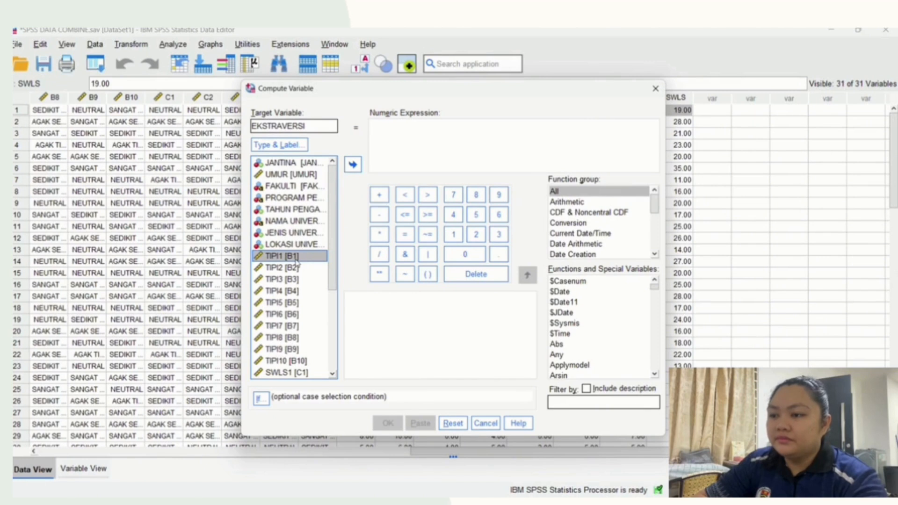
pyautogui.click(353, 164)
pyautogui.click(380, 196)
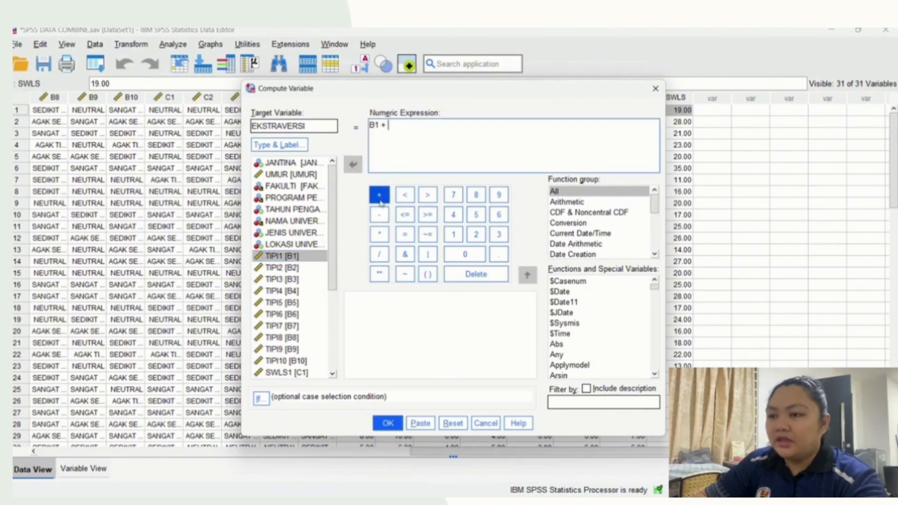
pyautogui.click(281, 314)
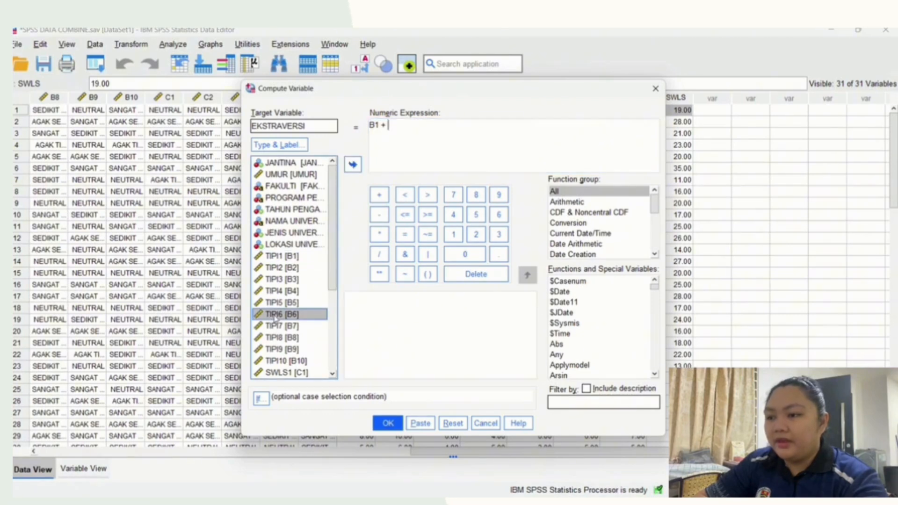
pyautogui.click(352, 164)
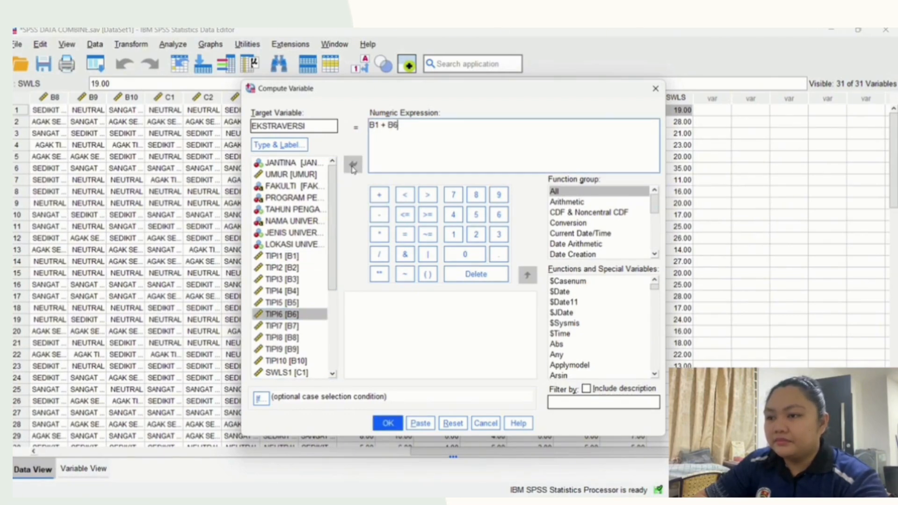
pyautogui.click(388, 423)
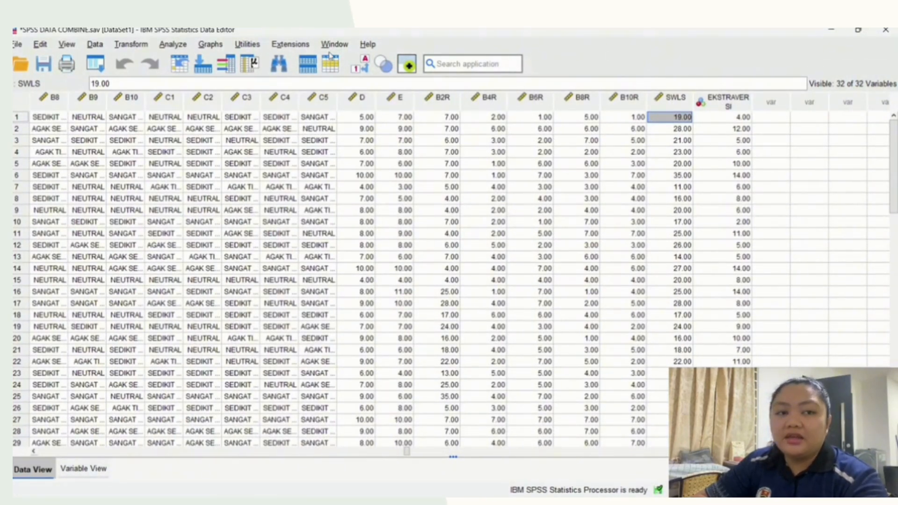
# Reopen Compute Variable, reset its settings and name the target variable KEBERSETUJUAN.
pyautogui.click(130, 46)
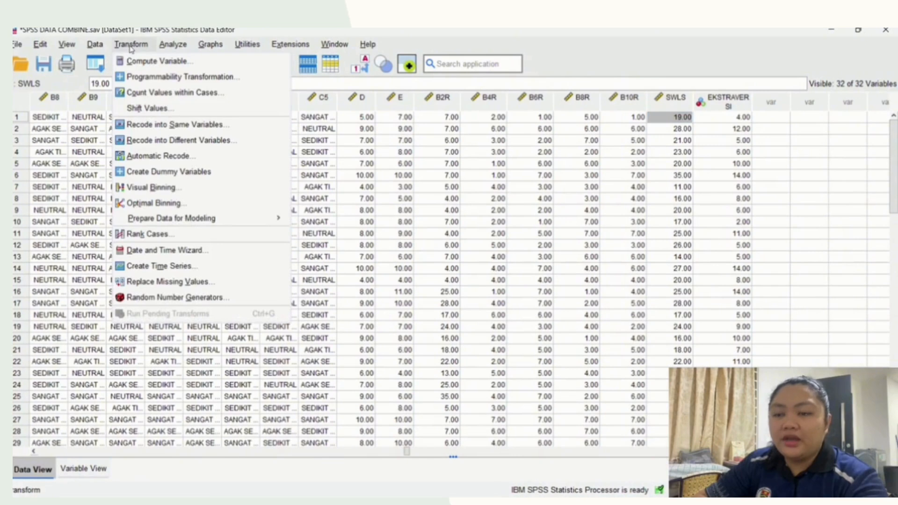
pyautogui.click(150, 61)
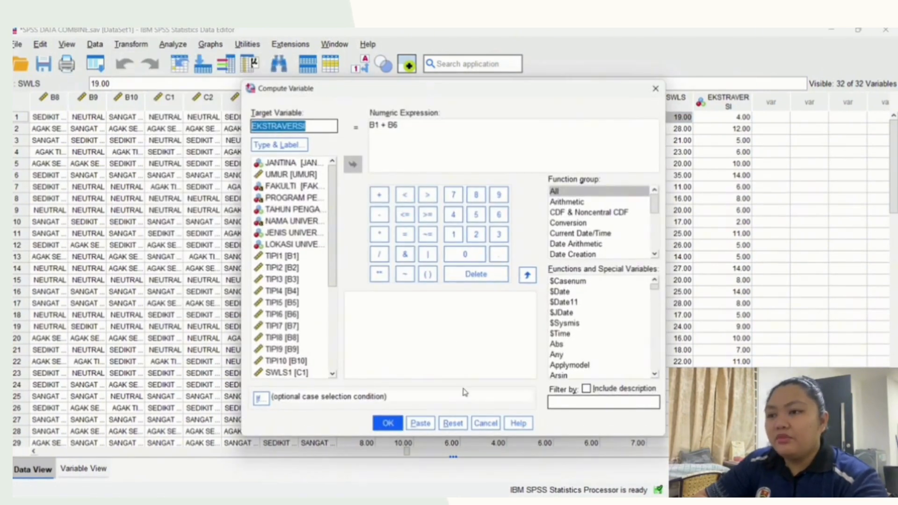
pyautogui.click(452, 423)
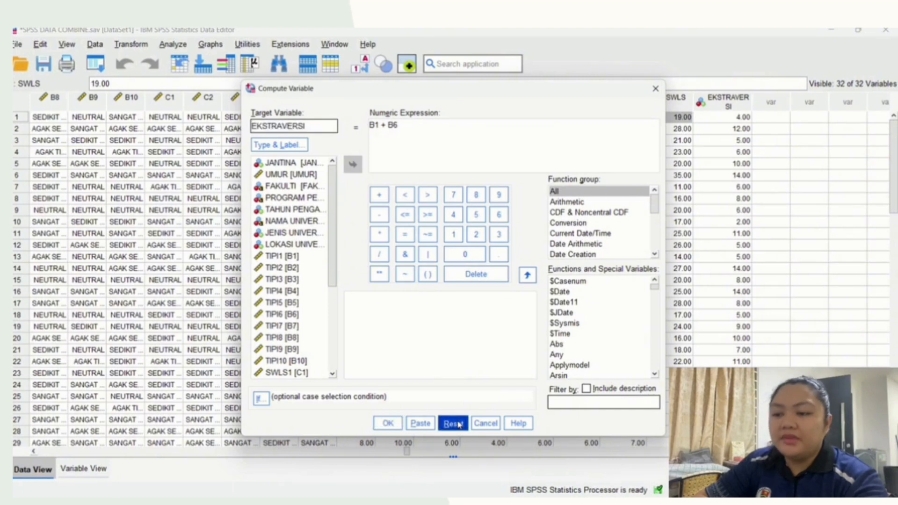
pyautogui.click(321, 127)
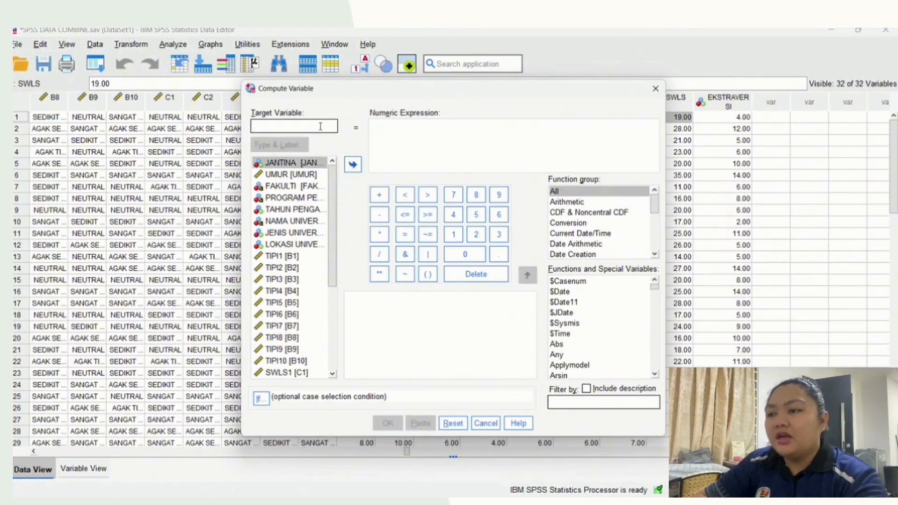
pyautogui.write('KEBE')
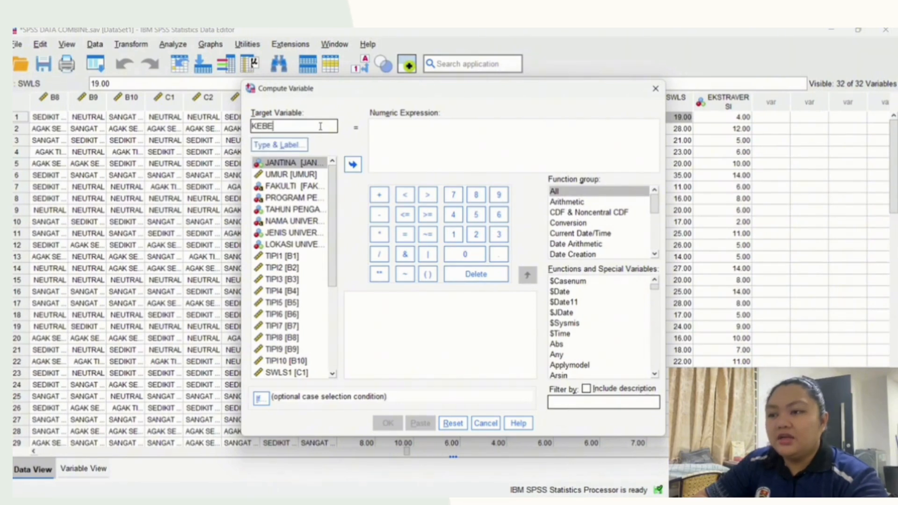
pyautogui.write('RSETUJUAN')
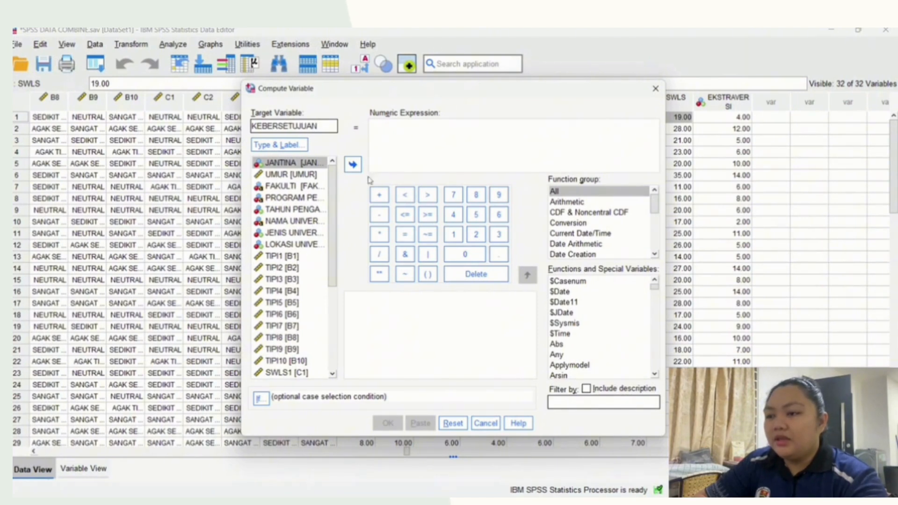
# Set the KEBERSETUJUAN expression to B2 + B7 using TIPI2 and TIPI7, and run the computation.
pyautogui.click(282, 267)
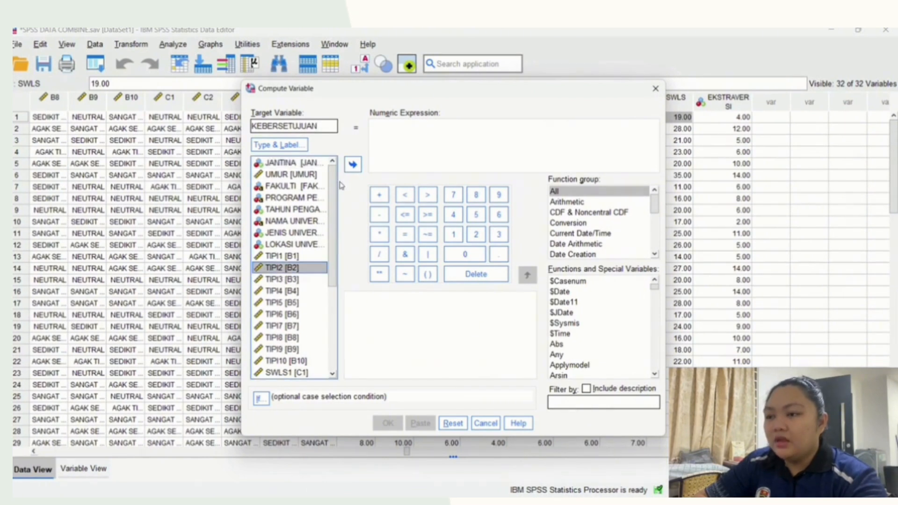
pyautogui.click(353, 164)
pyautogui.click(379, 194)
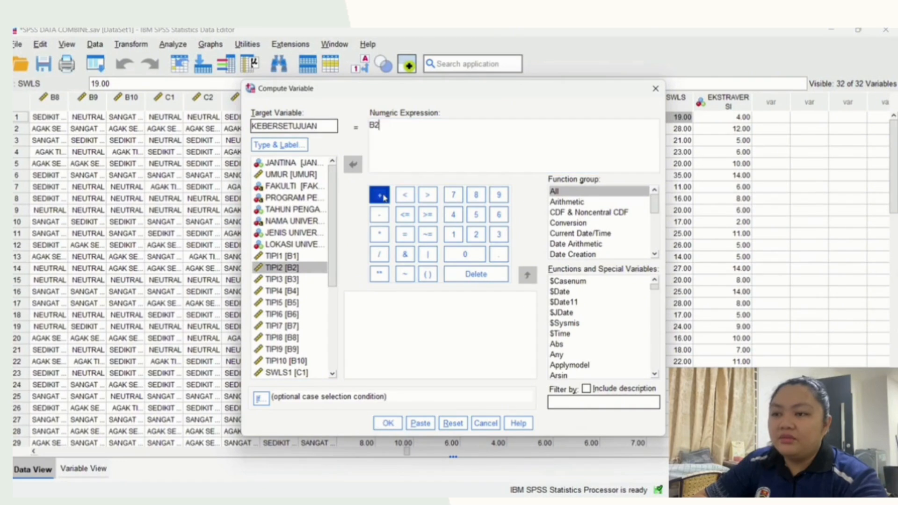
pyautogui.click(285, 326)
pyautogui.click(353, 164)
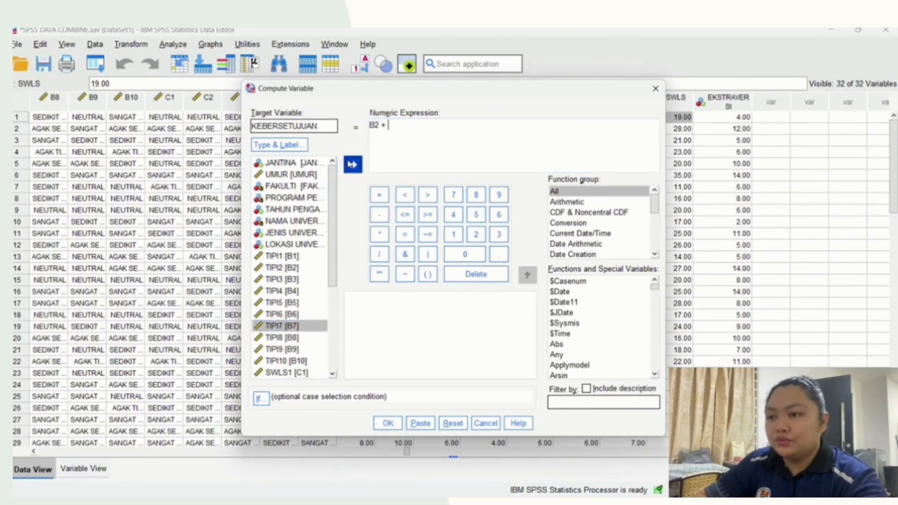
pyautogui.click(391, 423)
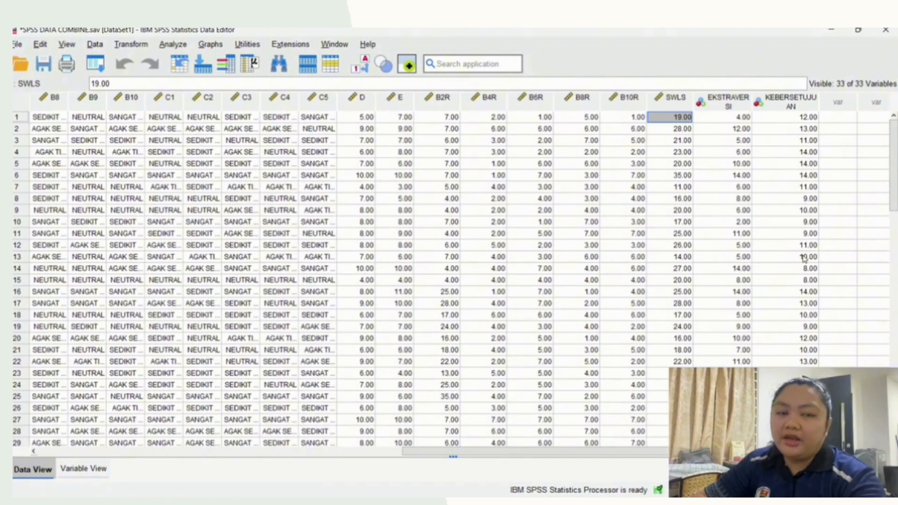
# Start a new Compute Variable with the previous settings reset and name the target variable KEBERHEMAHAN.
pyautogui.click(131, 44)
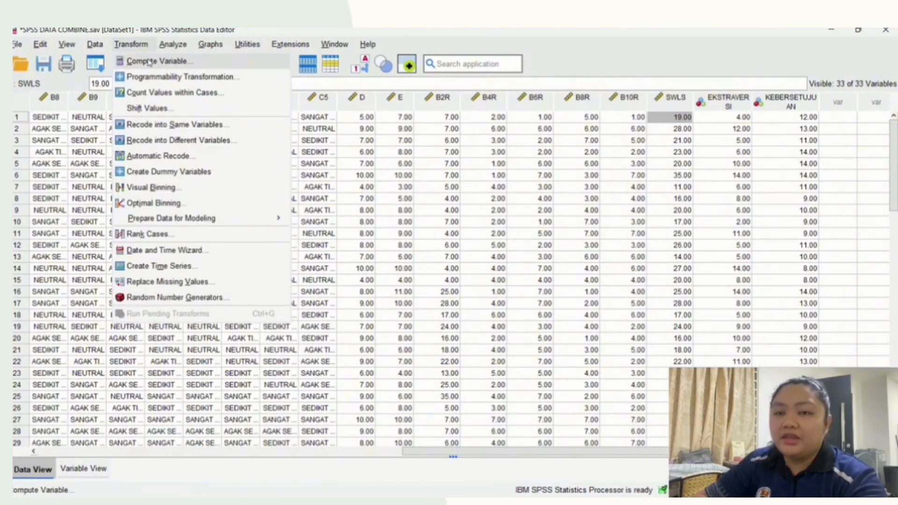
pyautogui.click(149, 61)
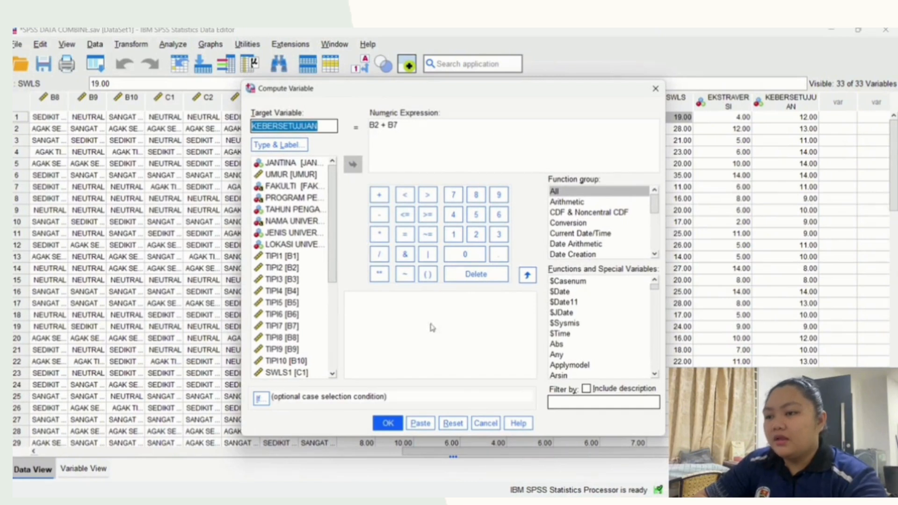
pyautogui.click(452, 423)
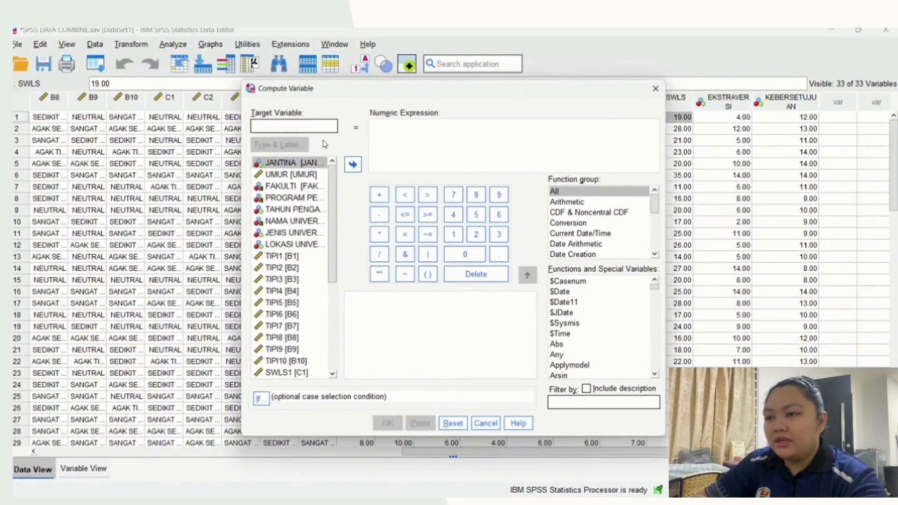
pyautogui.write('KEBE')
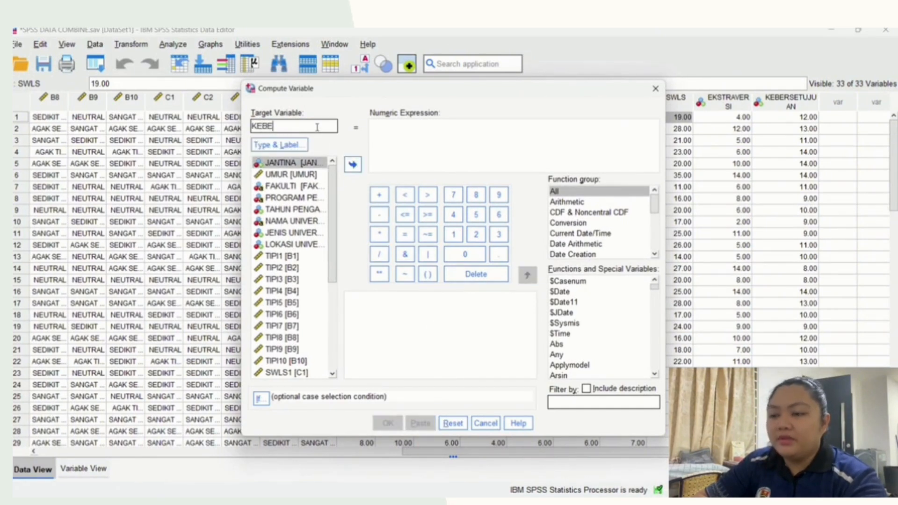
pyautogui.write('RHEMAHA')
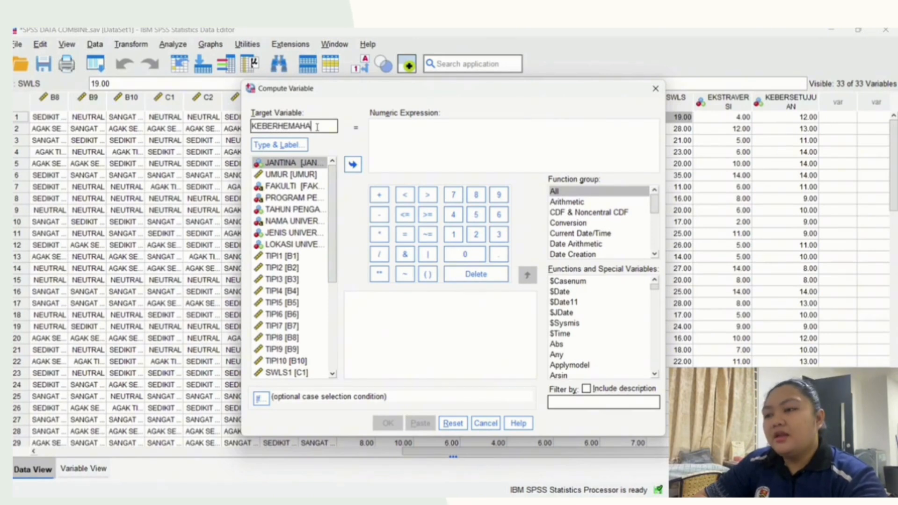
pyautogui.write('N')
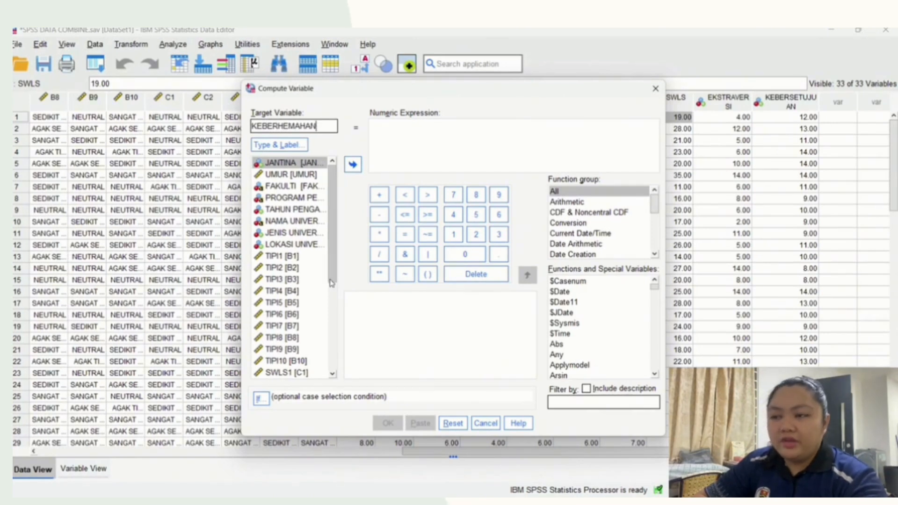
# Set the KEBERHEMAHAN expression to B3 + B8 using TIPI3 and TIPI8, and run the computation.
pyautogui.click(284, 279)
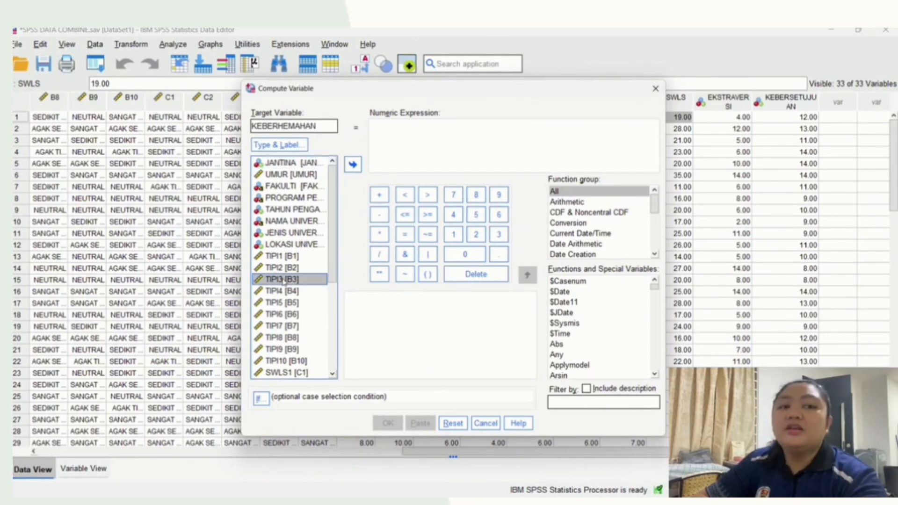
pyautogui.click(353, 164)
pyautogui.click(381, 196)
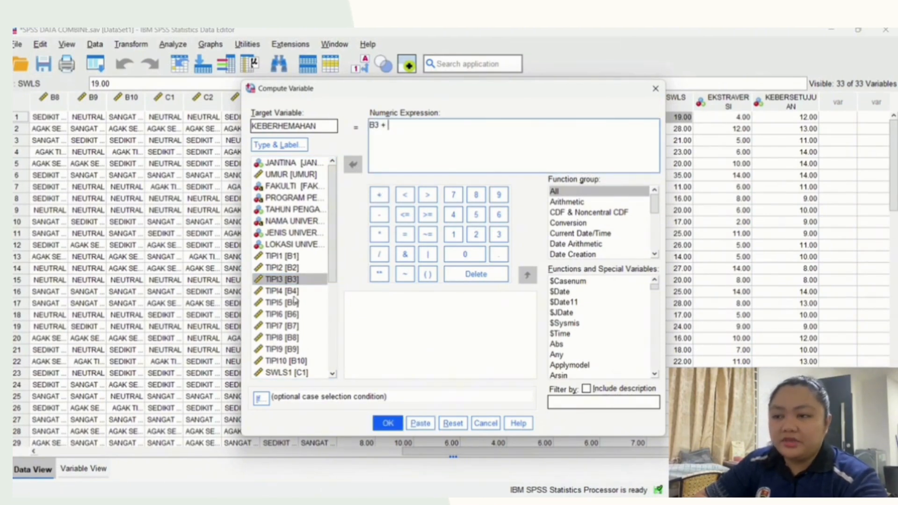
pyautogui.click(288, 338)
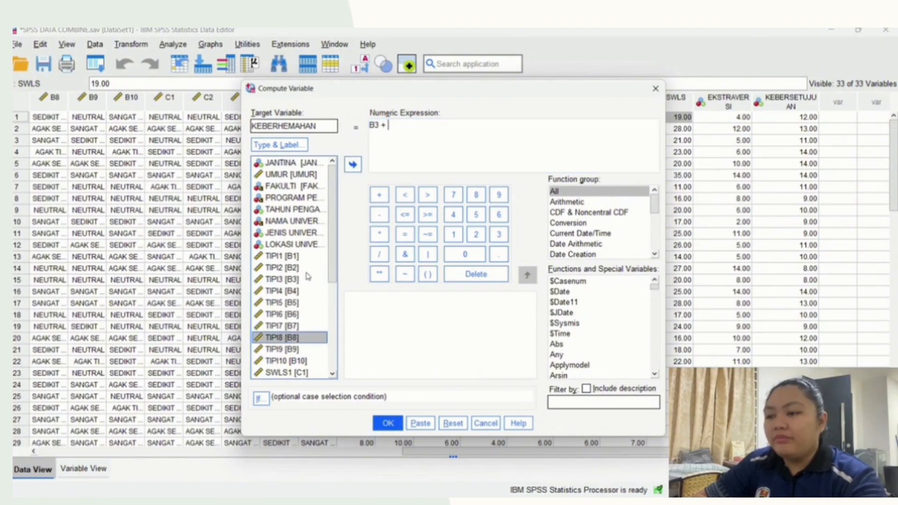
pyautogui.click(353, 165)
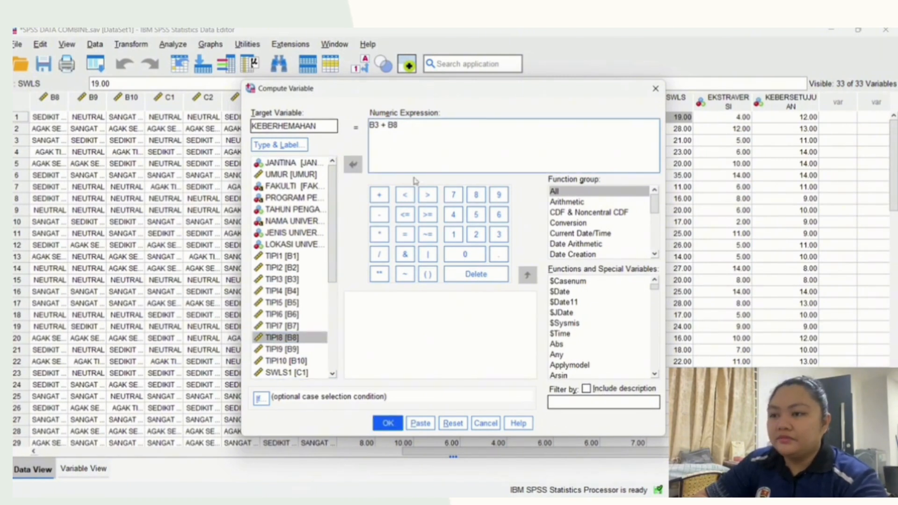
pyautogui.click(391, 423)
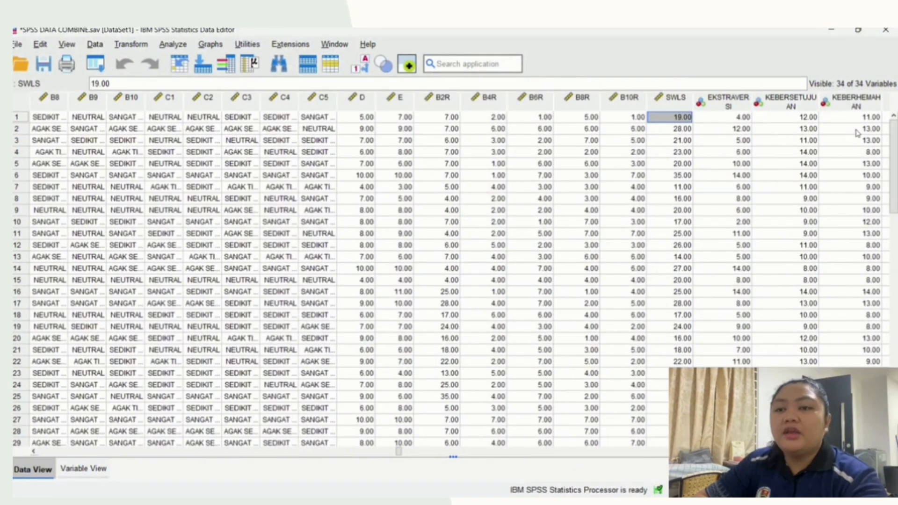
# Reopen Compute Variable, clear its previous settings and name the target variable KESTABILAN_EMOSI.
pyautogui.click(132, 45)
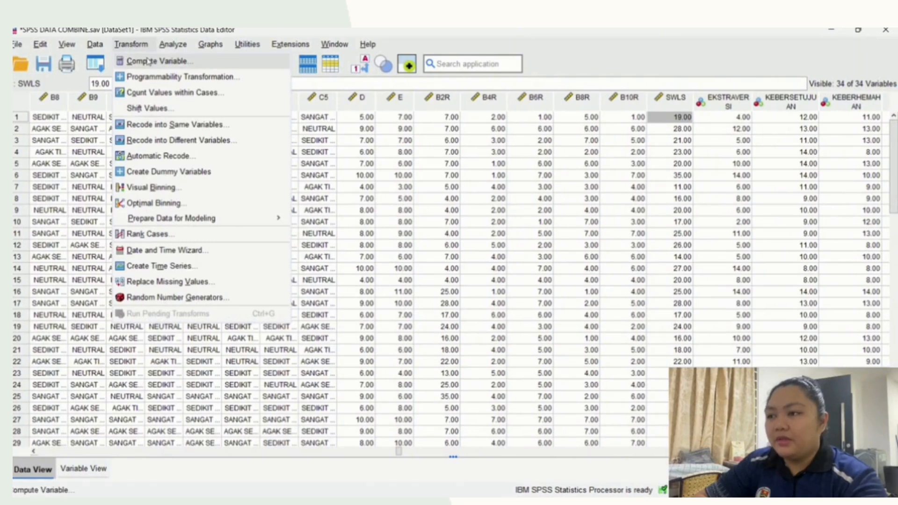
pyautogui.click(140, 61)
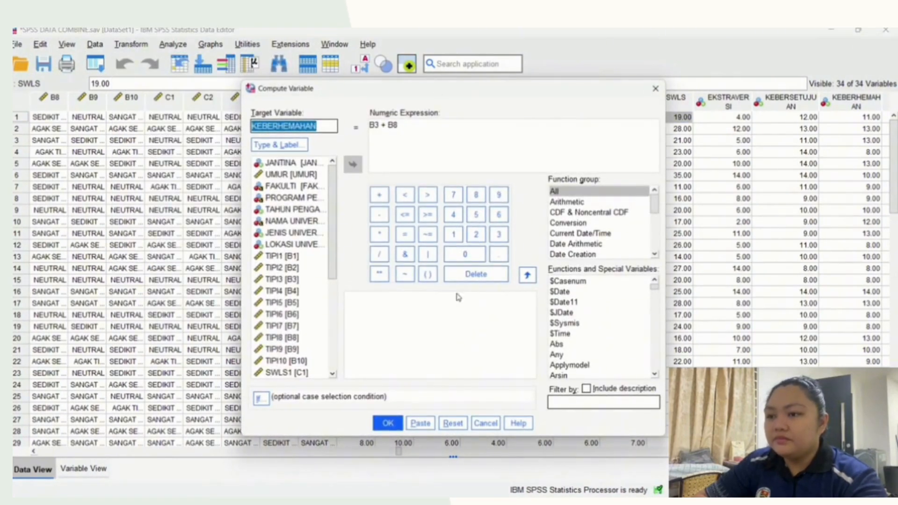
pyautogui.click(460, 424)
pyautogui.click(315, 127)
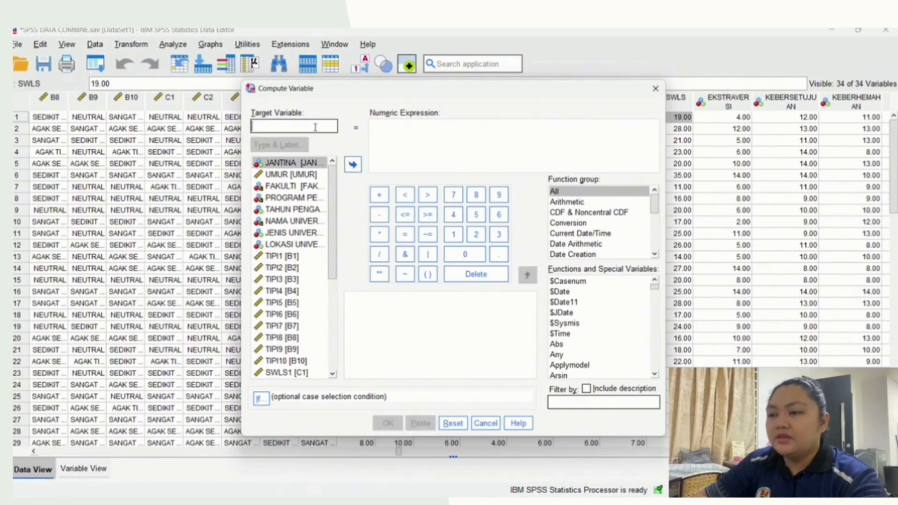
pyautogui.write('KEST')
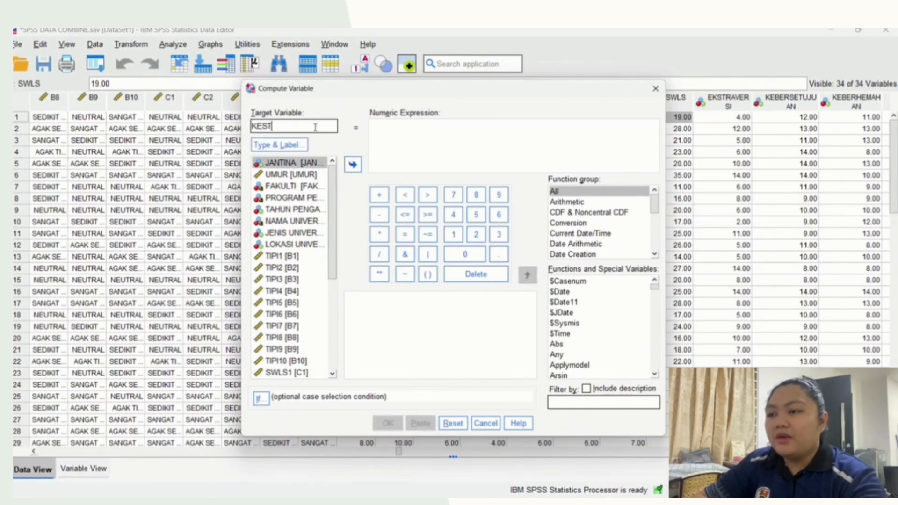
pyautogui.write('ABILAN')
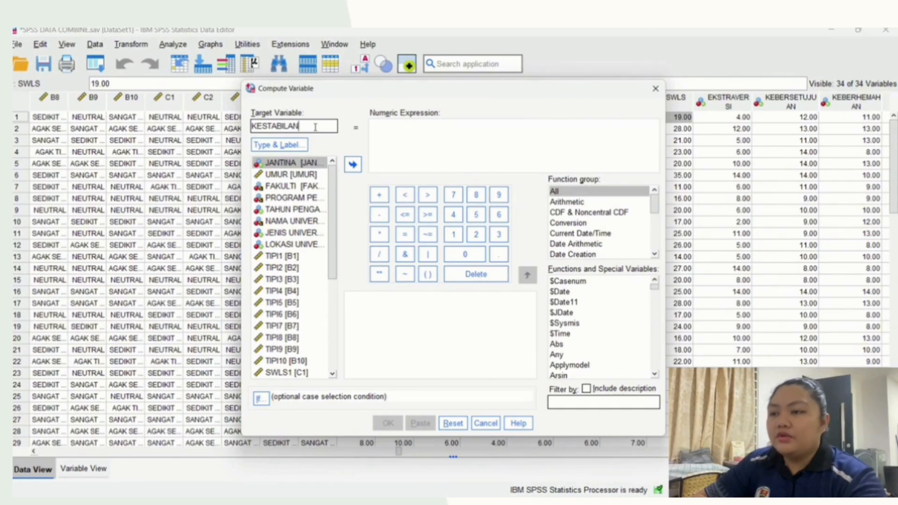
pyautogui.write('_E')
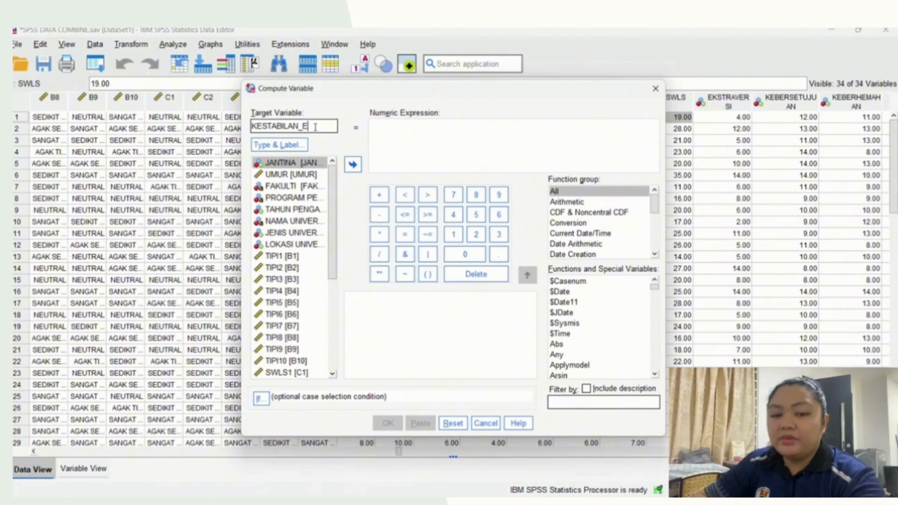
pyautogui.write('MOSI')
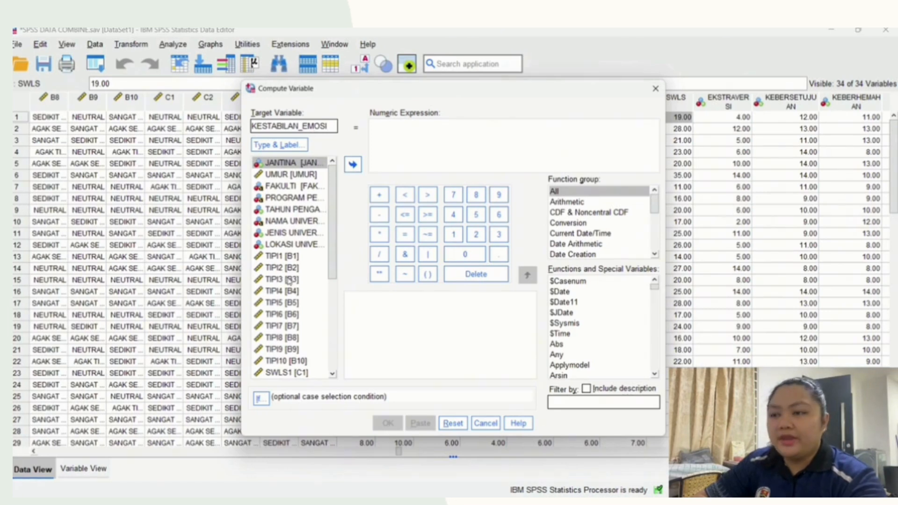
# Set the KESTABILAN_EMOSI expression to B4 + B9 using TIPI4 and TIPI9, and run the computation.
pyautogui.scroll(-1, 288, 279)
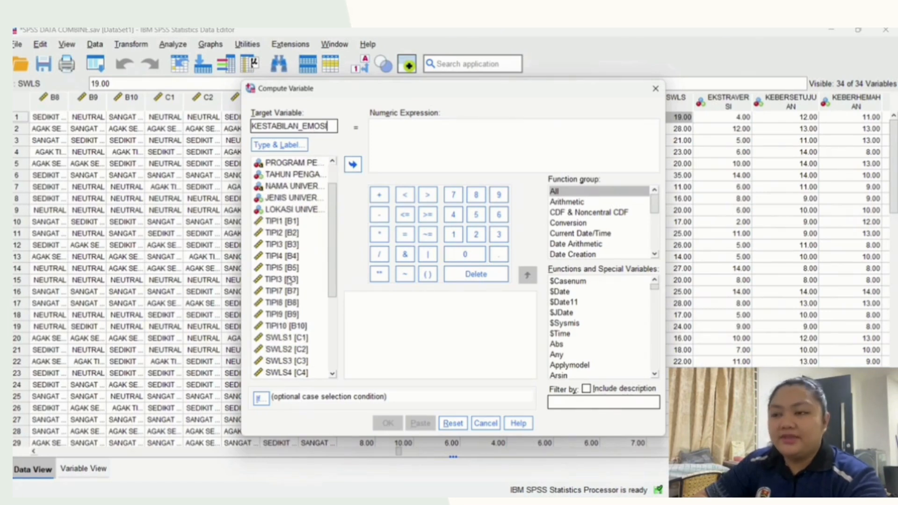
pyautogui.click(286, 257)
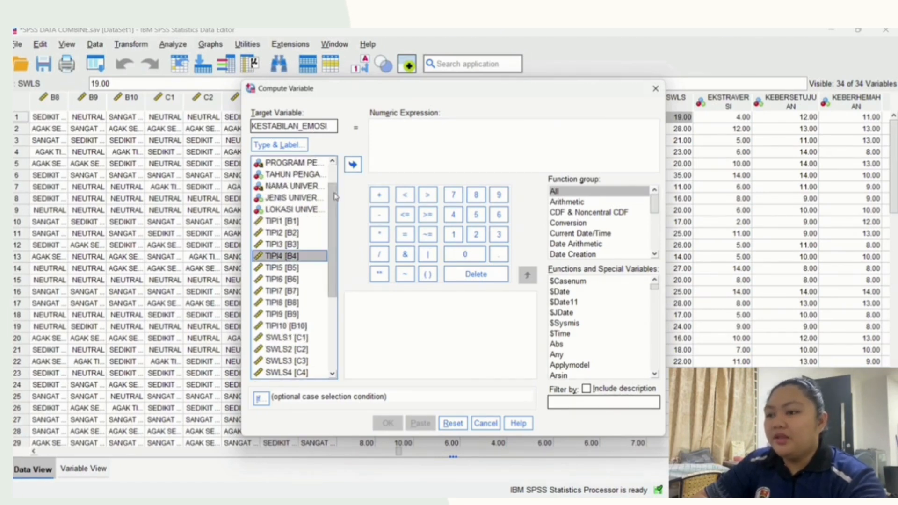
pyautogui.click(352, 164)
pyautogui.click(385, 195)
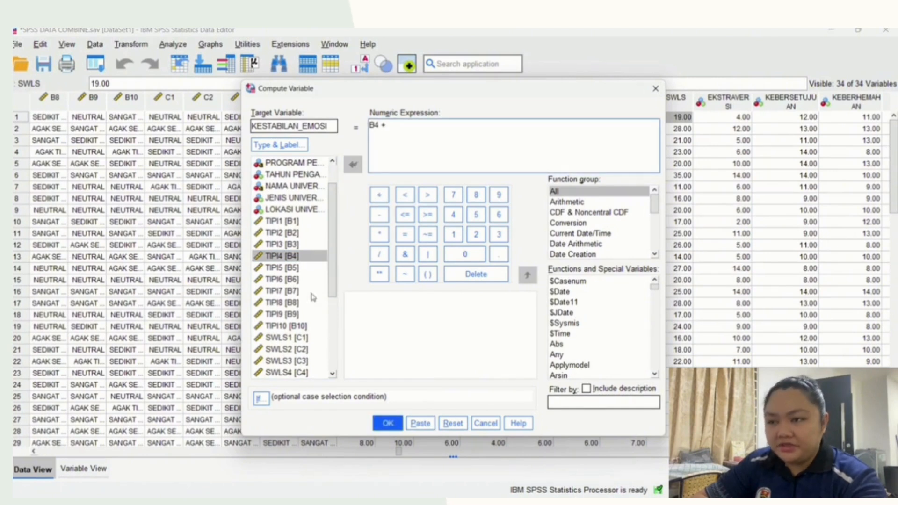
pyautogui.click(293, 316)
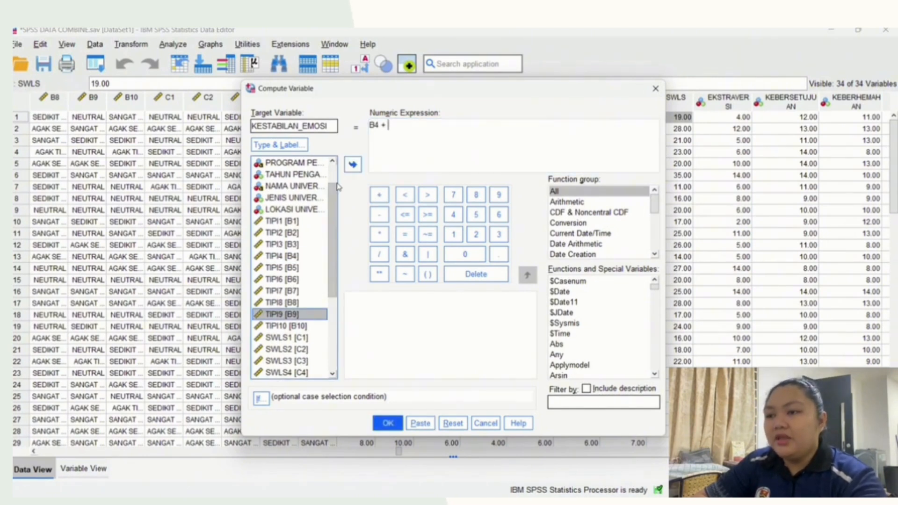
pyautogui.click(353, 164)
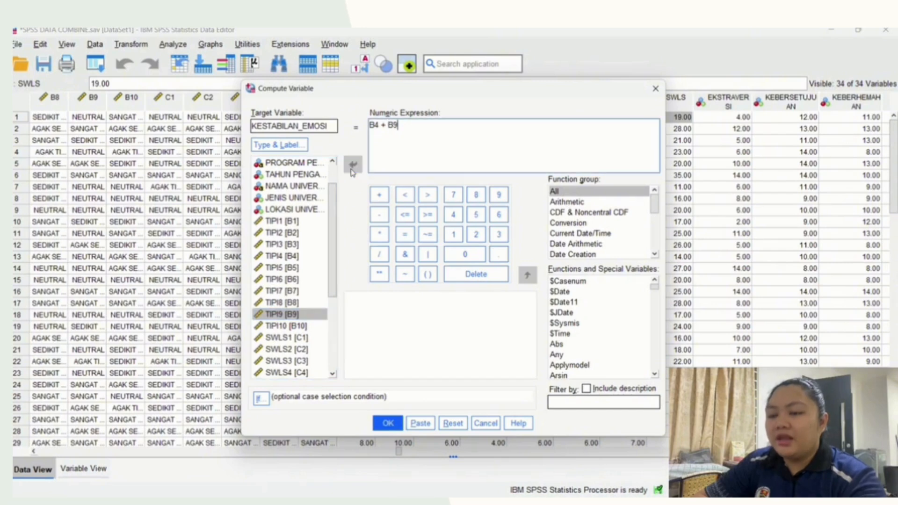
pyautogui.click(391, 424)
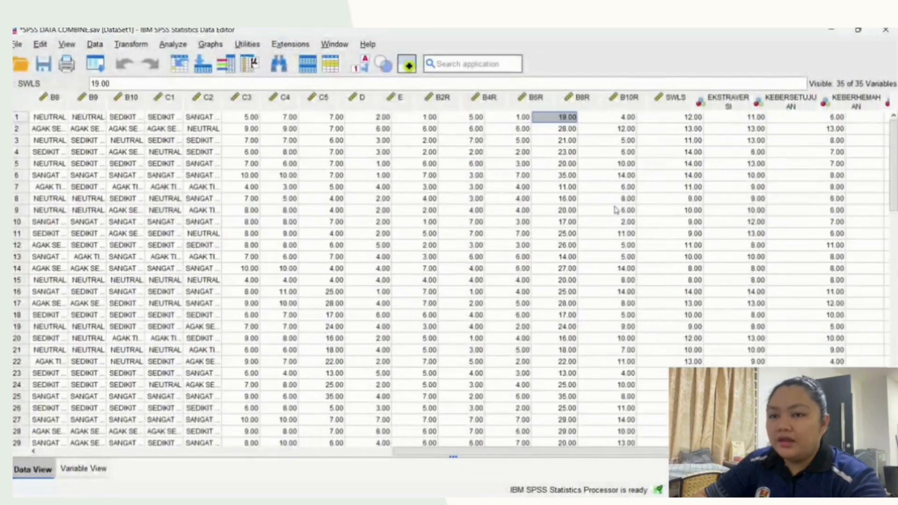
# Start another Compute Variable with the settings reset and name the target variable KETERBUKAAN_KEPADA_PENGALAMAN.
pyautogui.hscroll(3, 616, 210)
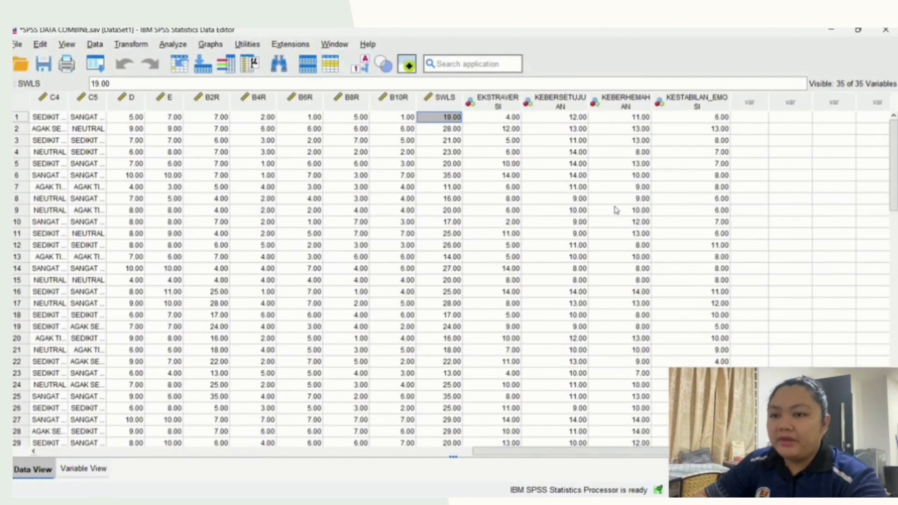
pyautogui.click(121, 45)
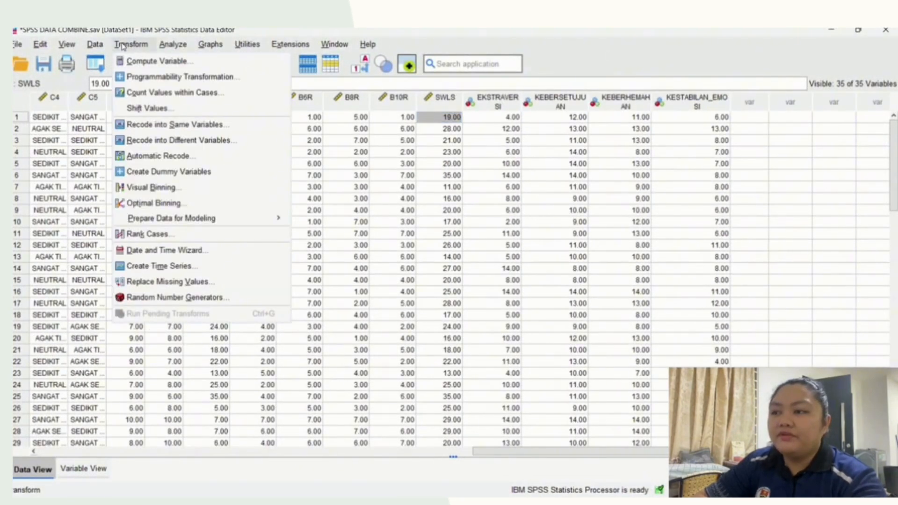
pyautogui.click(143, 62)
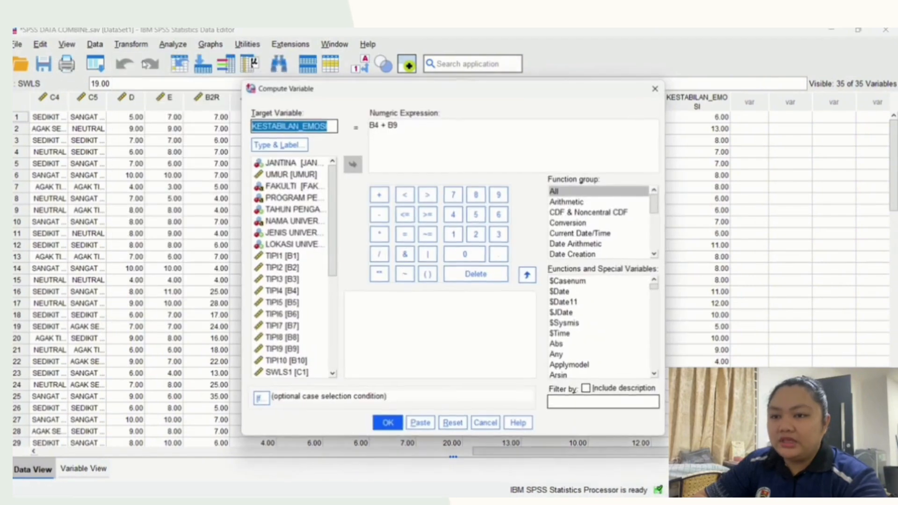
pyautogui.click(461, 424)
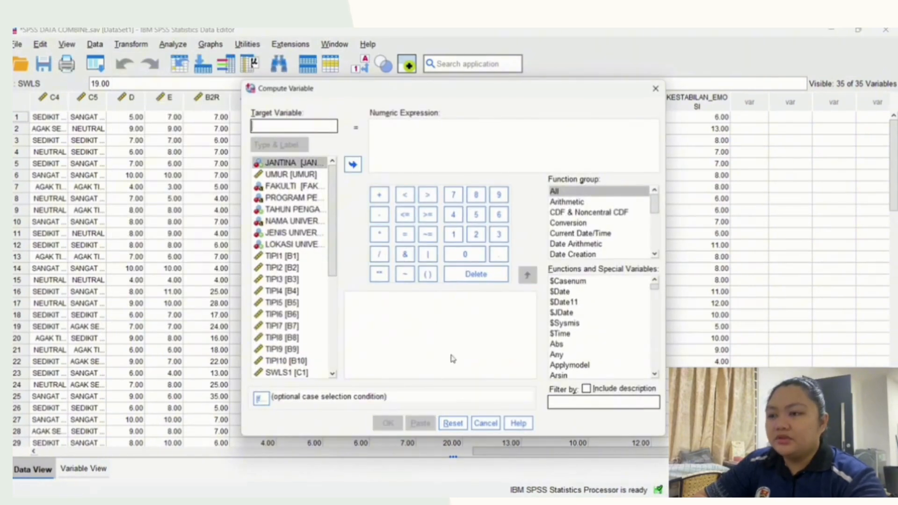
pyautogui.write('KETERN')
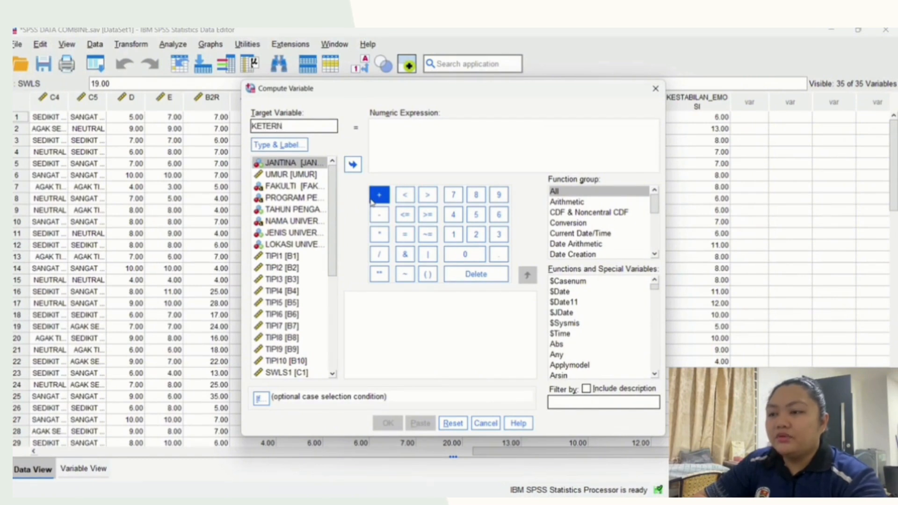
pyautogui.press('BackSpace')
pyautogui.write('BUKAAN')
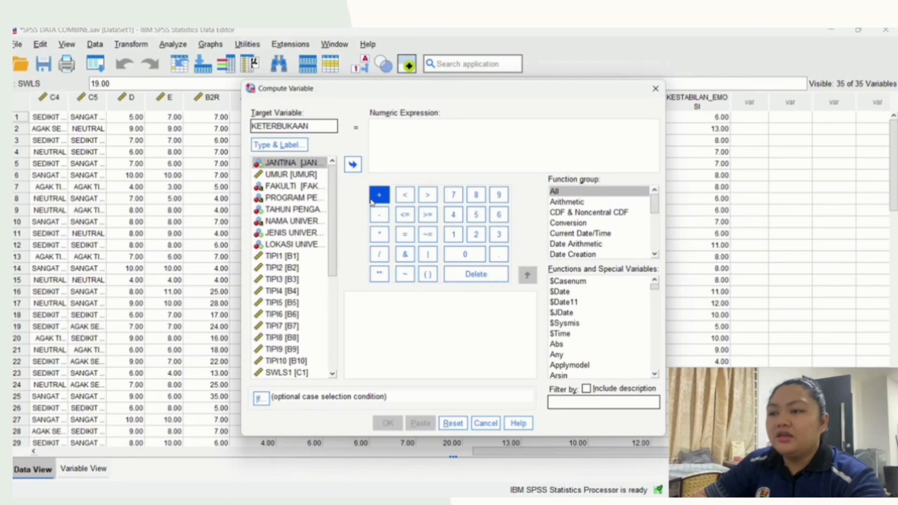
pyautogui.write('_KEPA')
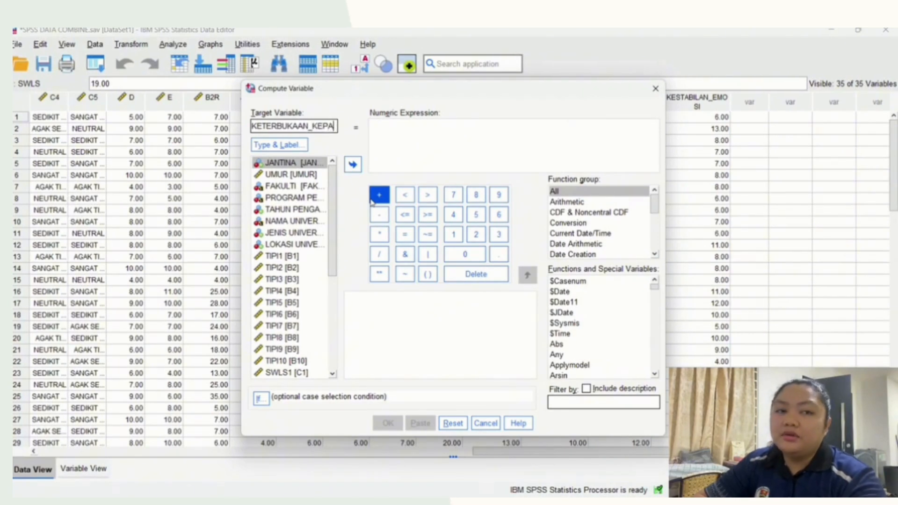
pyautogui.write('DA_')
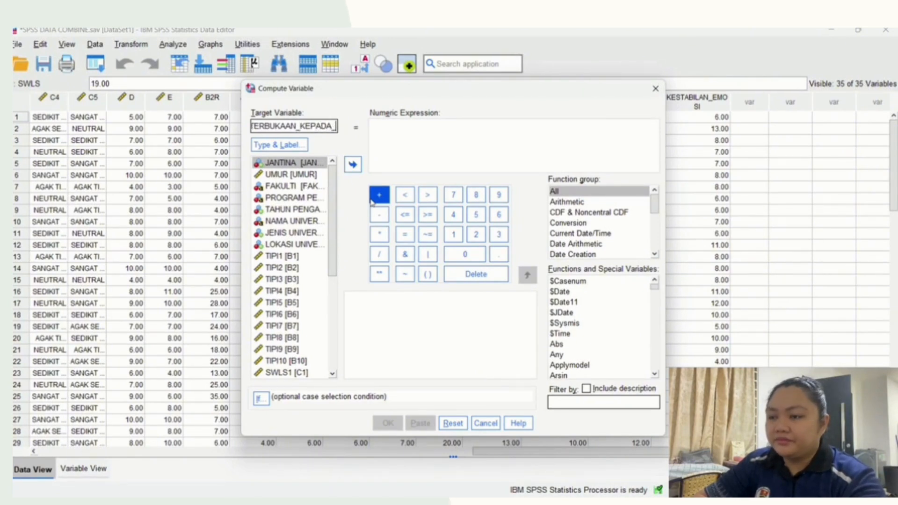
pyautogui.write('PENGALAMAN')
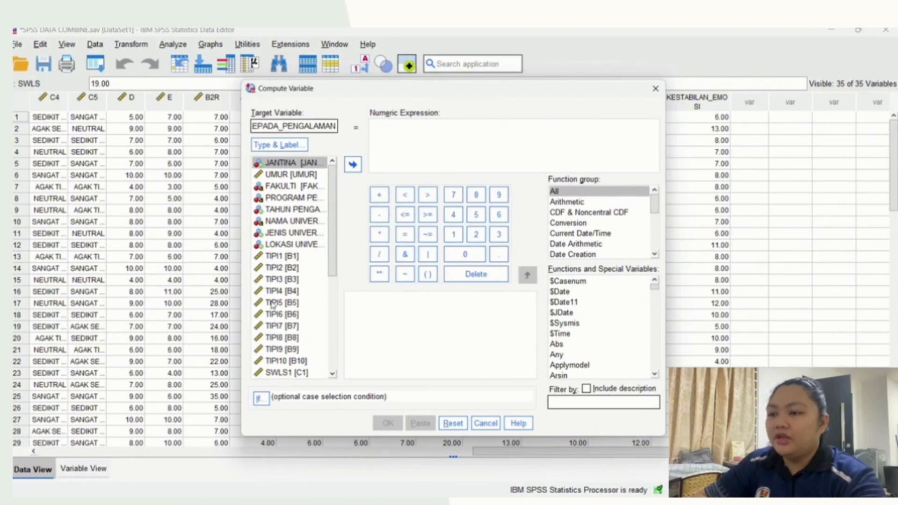
# Set the KETERBUKAAN_KEPADA_PENGALAMAN expression to B5 + B10 using TIPI5 and TIPI10, and run the computation.
pyautogui.click(287, 302)
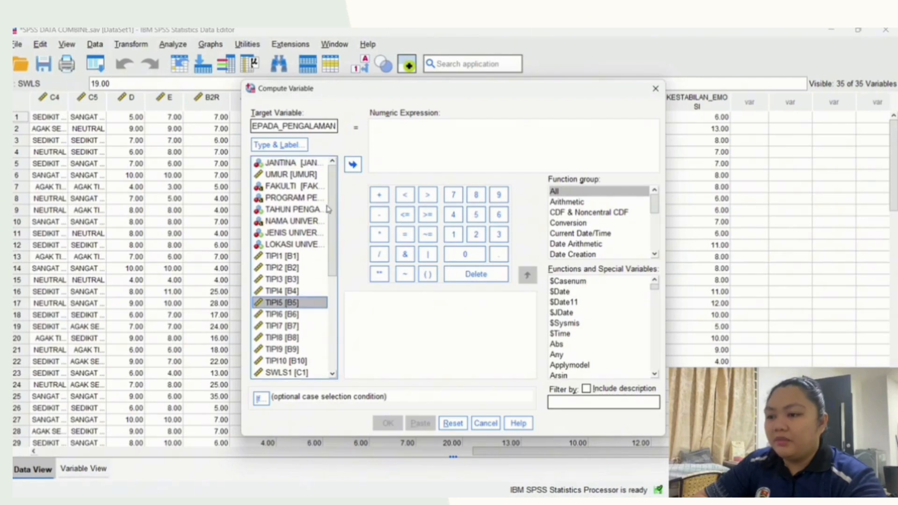
pyautogui.click(353, 164)
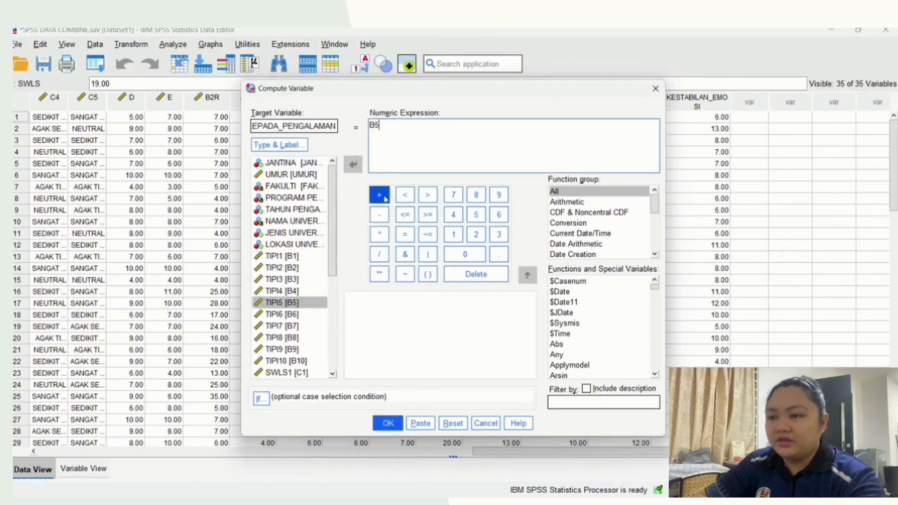
pyautogui.click(381, 195)
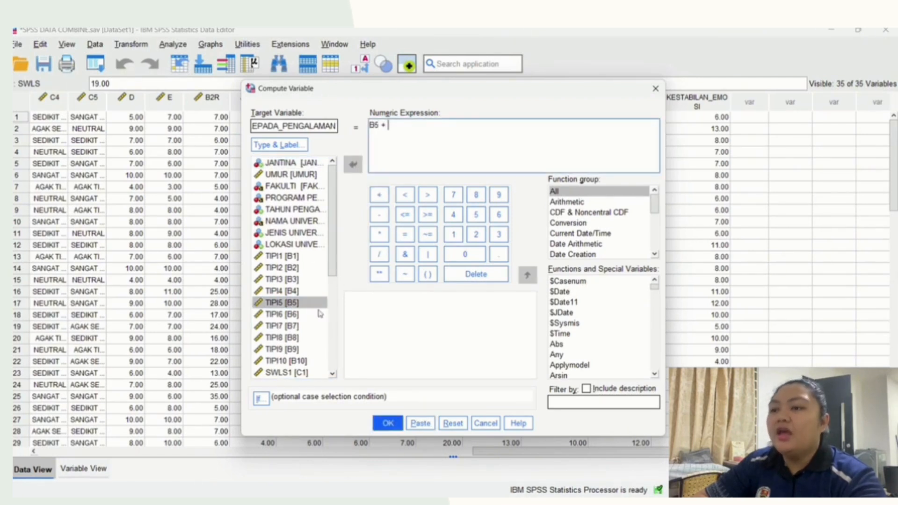
pyautogui.click(290, 361)
pyautogui.click(353, 165)
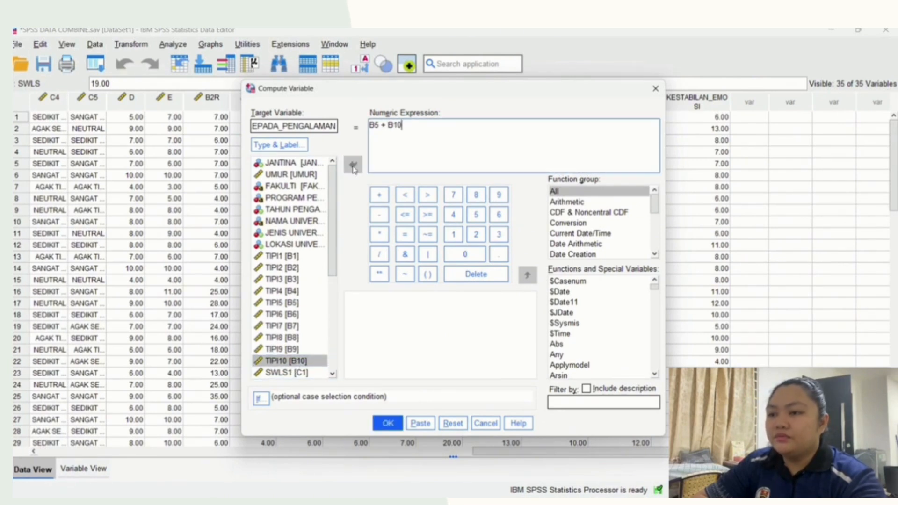
pyautogui.click(387, 424)
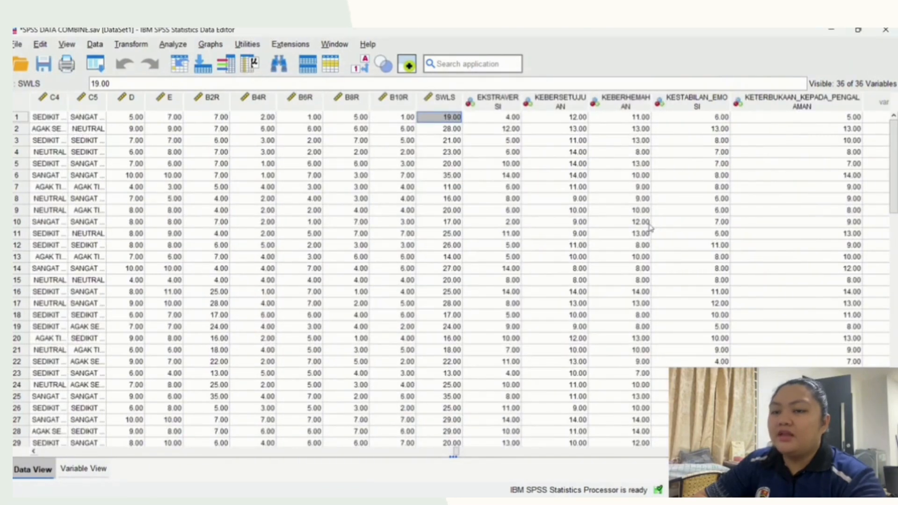
pyautogui.hscroll(6, 650, 227)
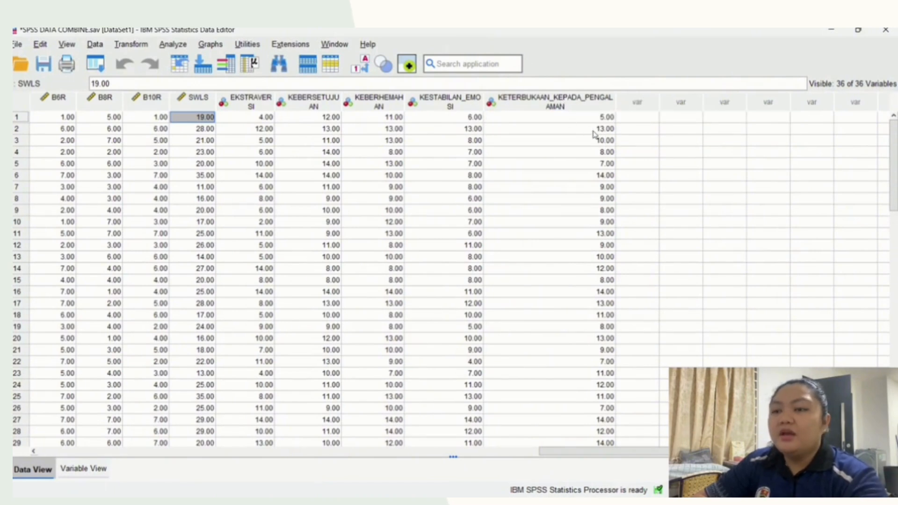
pyautogui.scroll(-1, 411, 247)
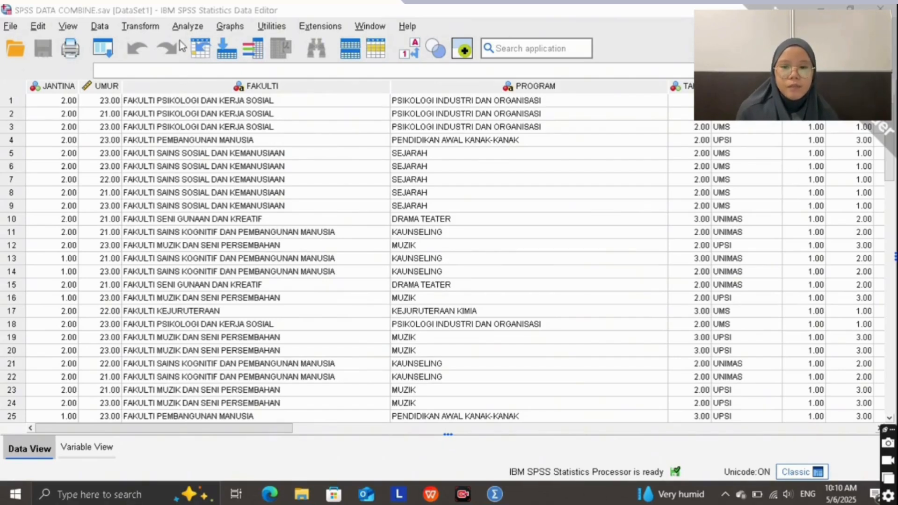
# Open a Frequencies analysis and add JANTINA, UMUR, FAKULTI and PROGRAM PENGAJIAN as its variables.
pyautogui.click(186, 29)
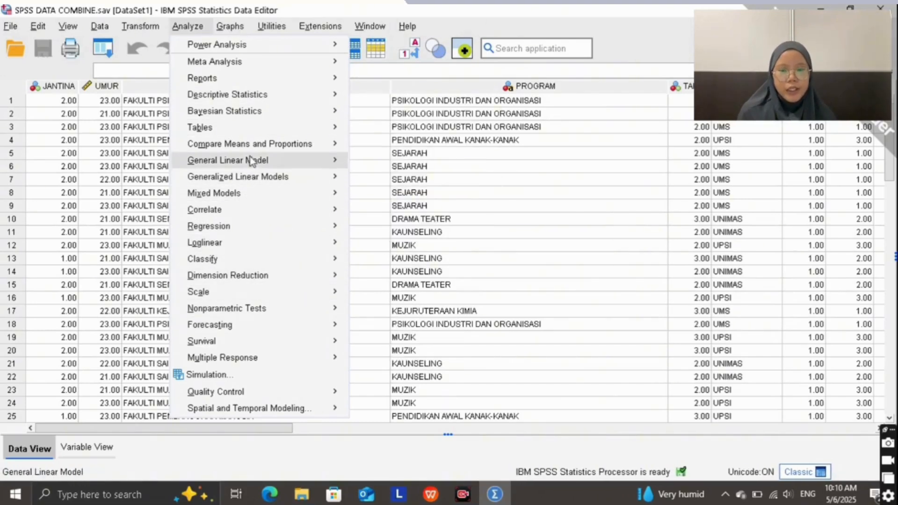
pyautogui.moveTo(256, 113)
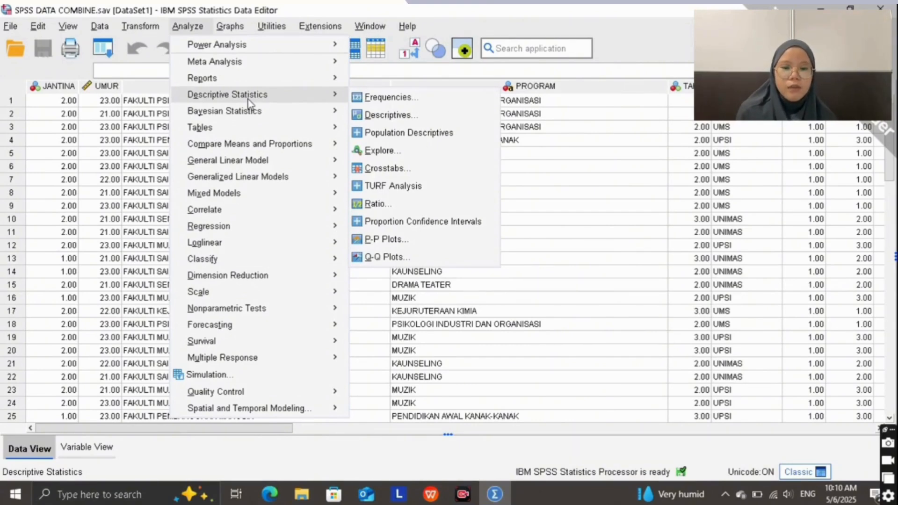
pyautogui.click(381, 100)
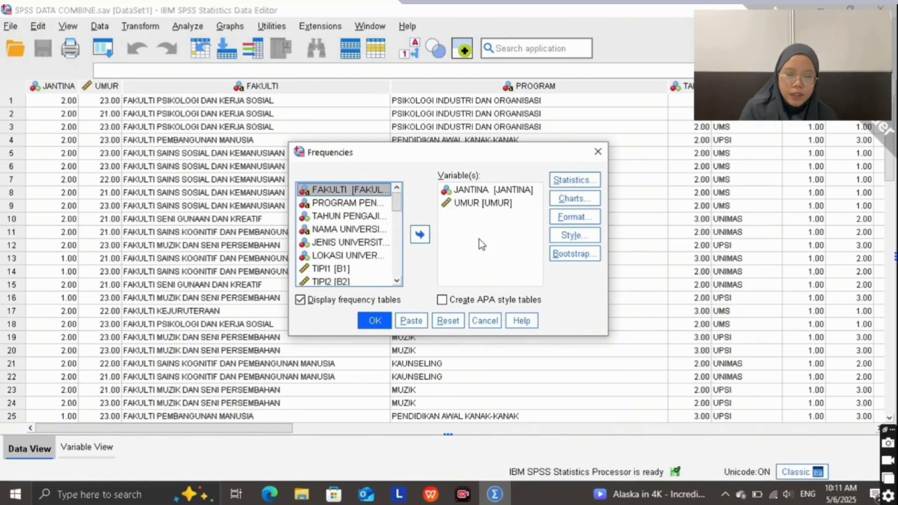
pyautogui.doubleClick(363, 190)
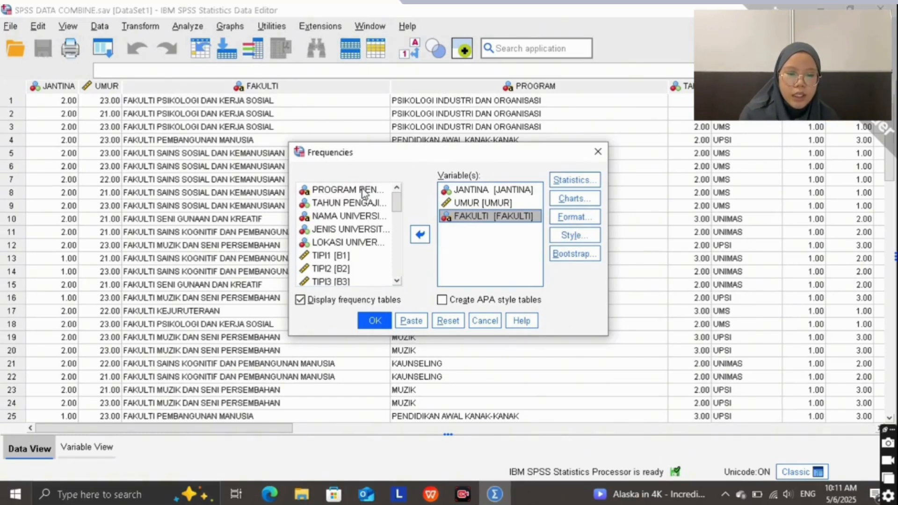
pyautogui.click(364, 190)
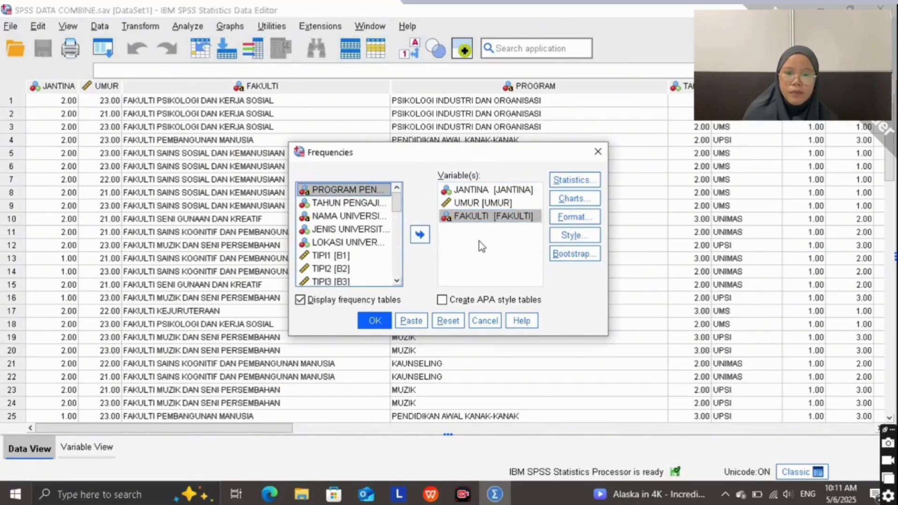
pyautogui.moveTo(348, 190); pyautogui.dragTo(452, 232)
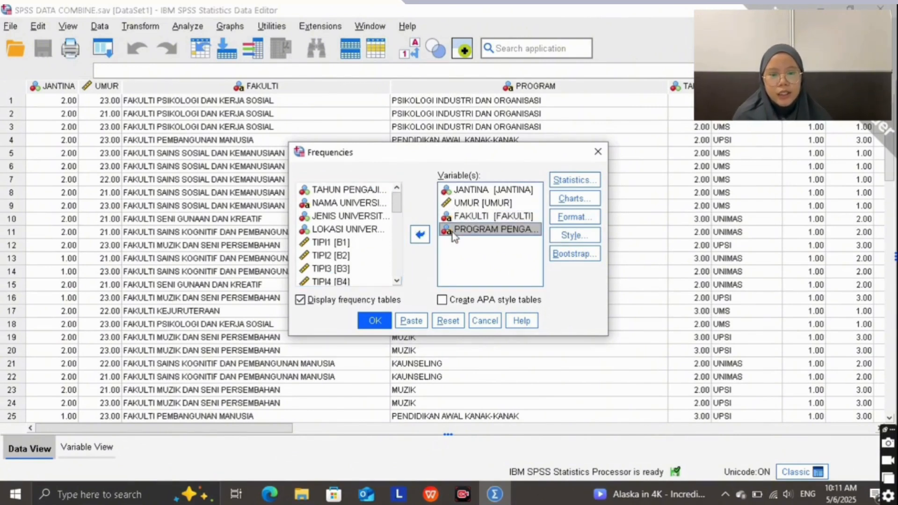
# Add TAHUN PENGAJIAN and NAMA UNIVERSITI to the variables of the Frequencies analysis.
pyautogui.click(369, 190)
pyautogui.click(369, 191)
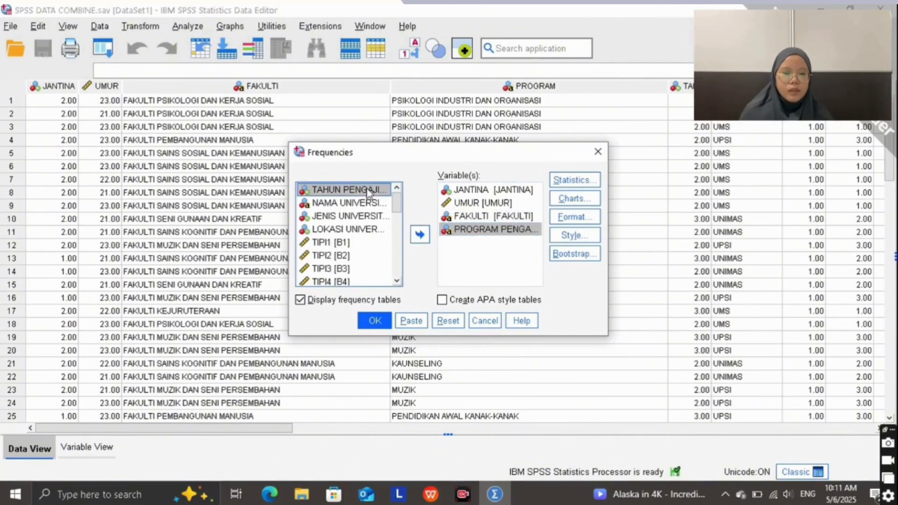
pyautogui.click(419, 235)
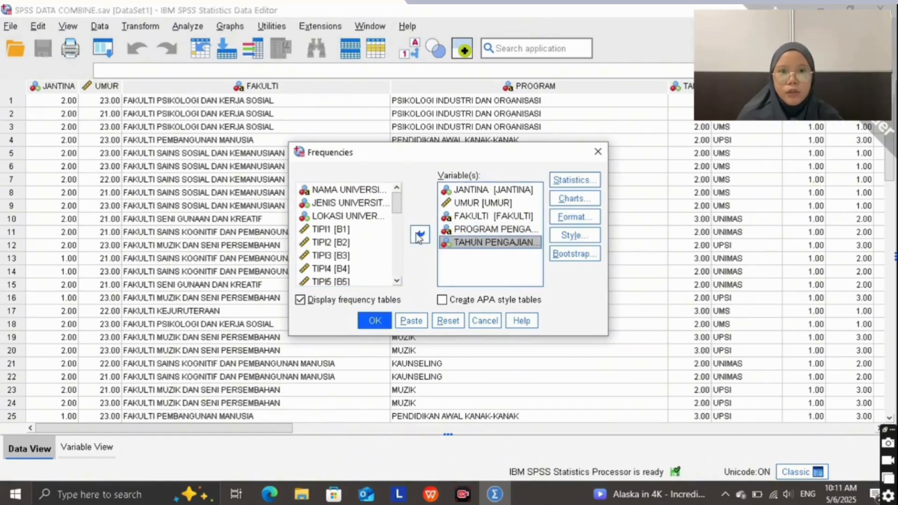
pyautogui.click(365, 191)
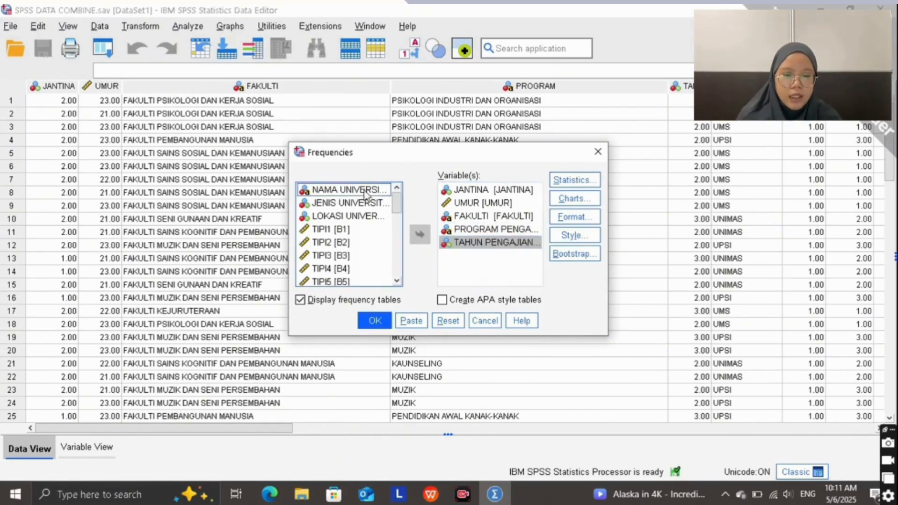
pyautogui.click(419, 235)
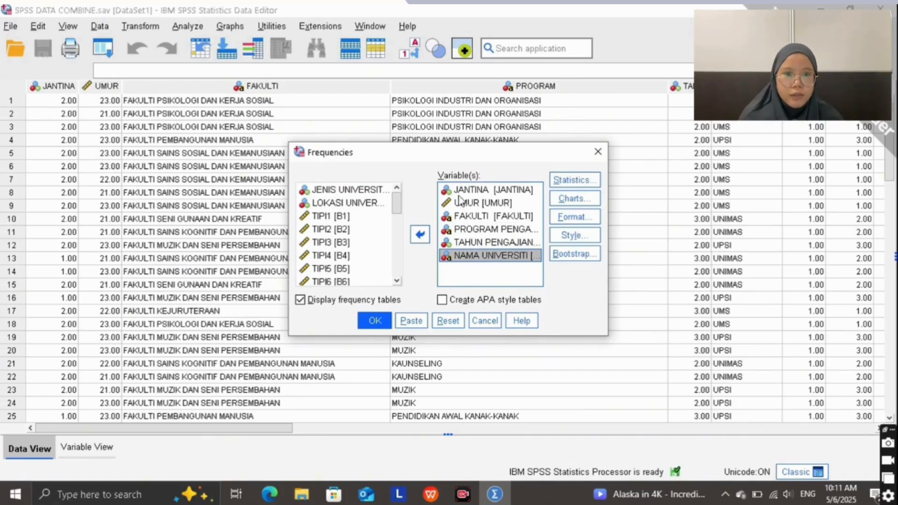
# Open the Frequencies statistics options and have Mean, Median and Mode selected as central tendency measures.
pyautogui.click(561, 183)
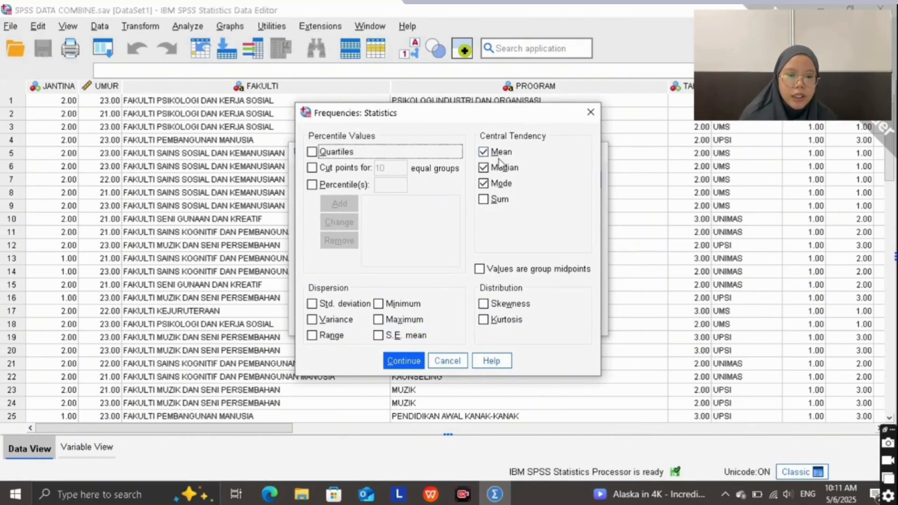
pyautogui.click(483, 151)
pyautogui.click(483, 151)
pyautogui.click(489, 169)
pyautogui.click(488, 169)
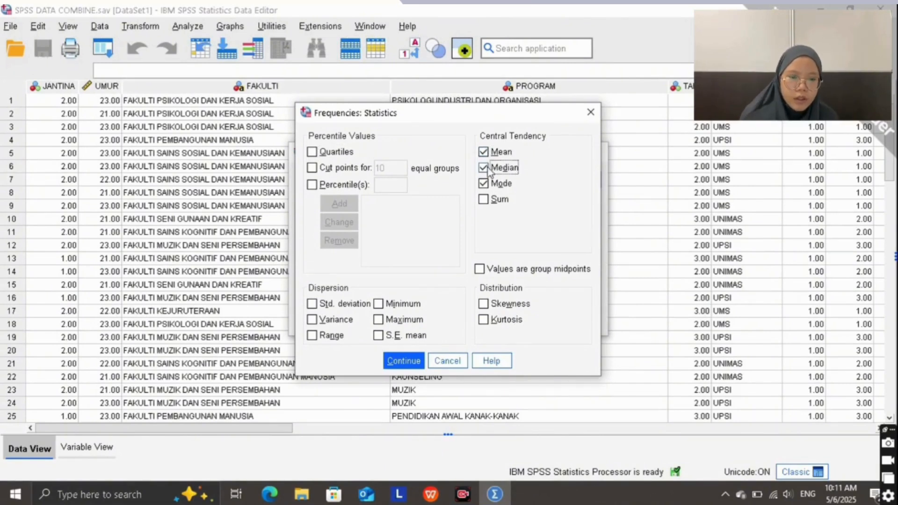
pyautogui.click(486, 188)
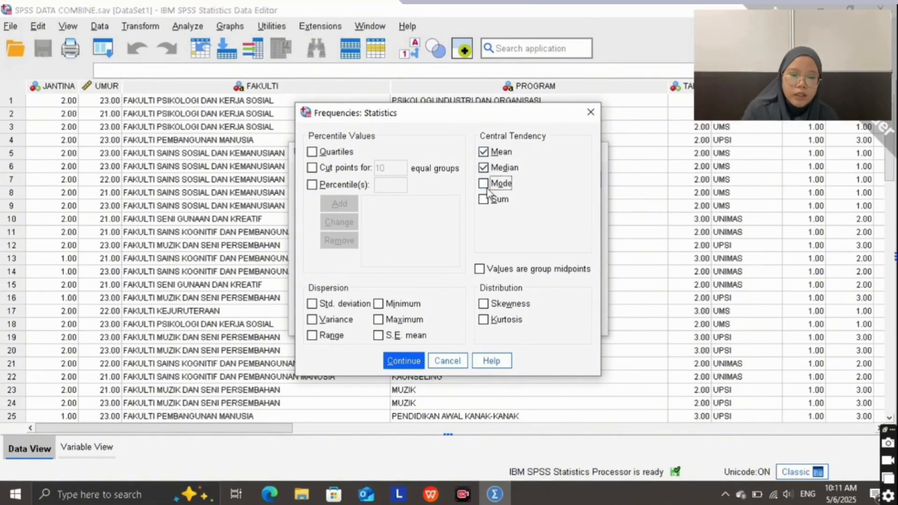
pyautogui.click(487, 188)
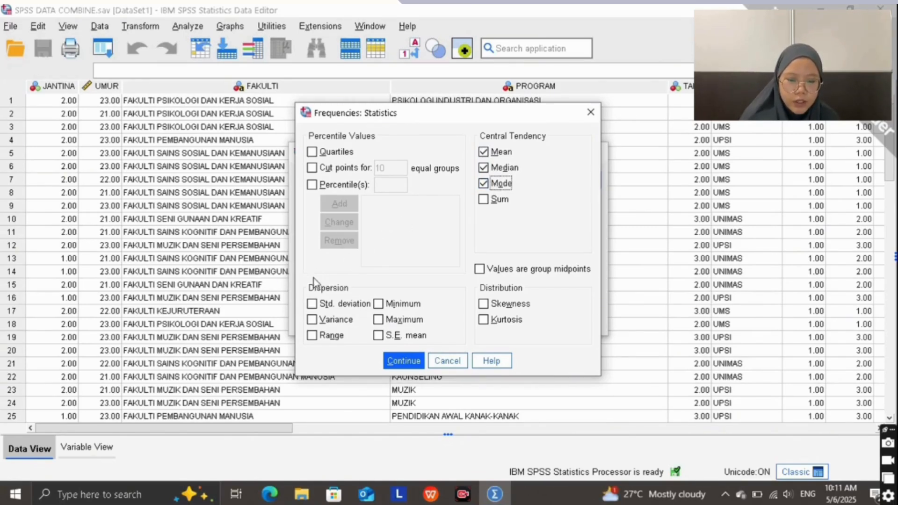
# Include Std. deviation, Variance, Range, Minimum and Maximum as dispersion measures and accept the statistics options.
pyautogui.click(312, 304)
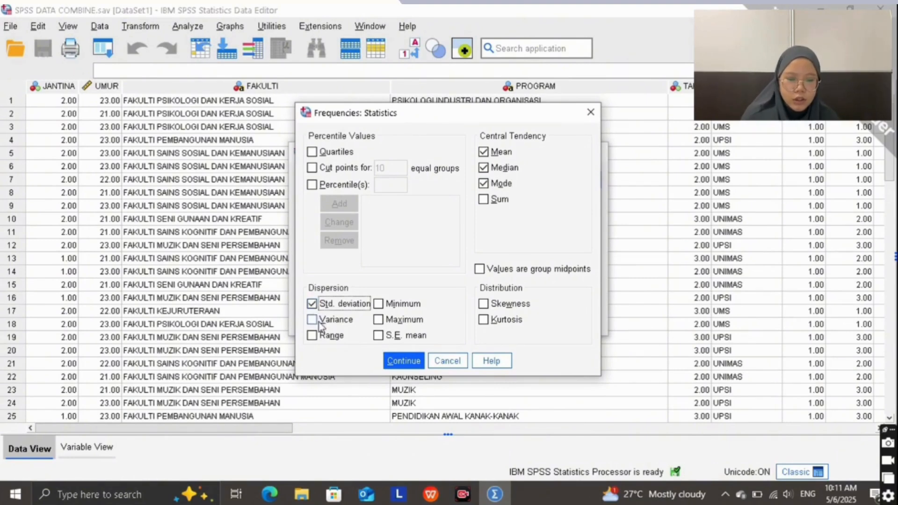
pyautogui.click(312, 320)
pyautogui.click(312, 335)
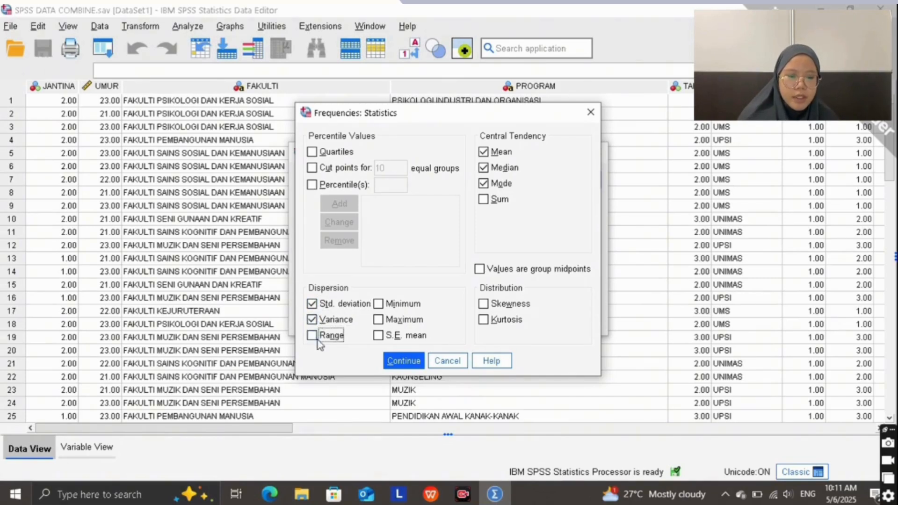
pyautogui.click(378, 304)
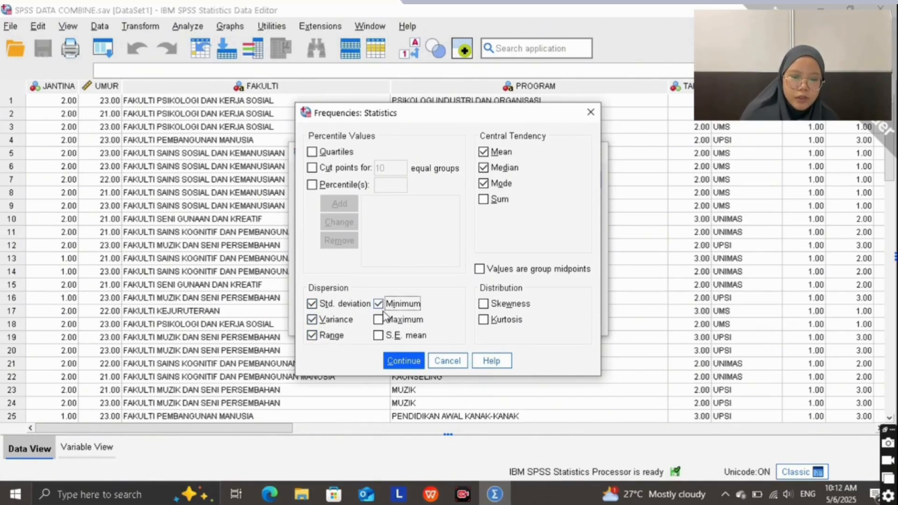
pyautogui.click(384, 321)
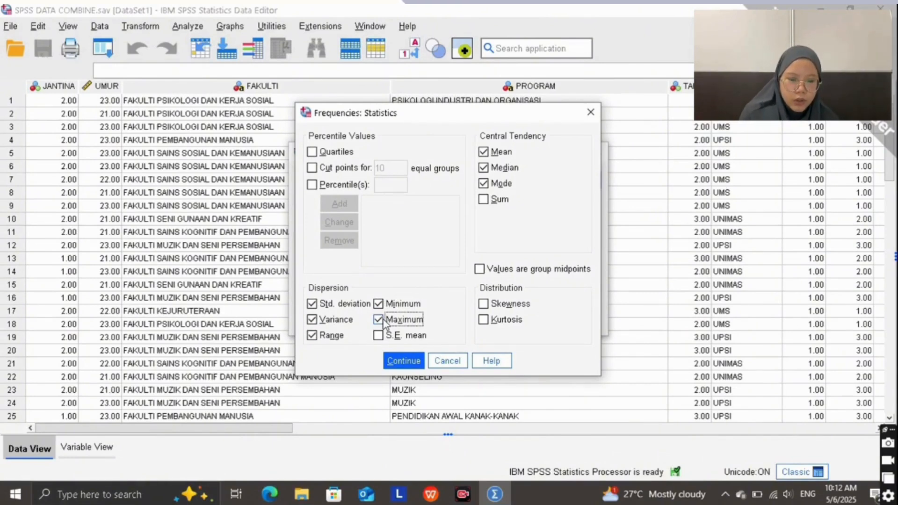
pyautogui.click(404, 361)
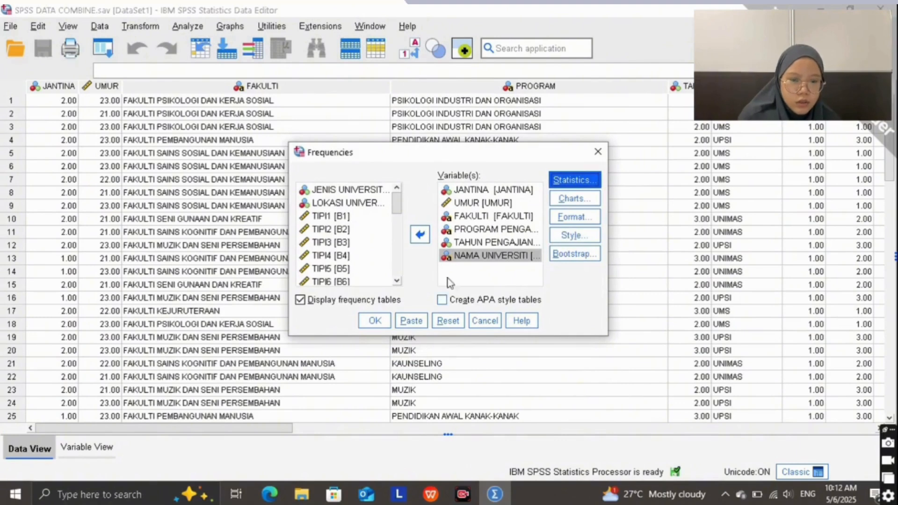
# Set the Frequencies chart type to Histograms with the normal curve shown.
pyautogui.click(557, 194)
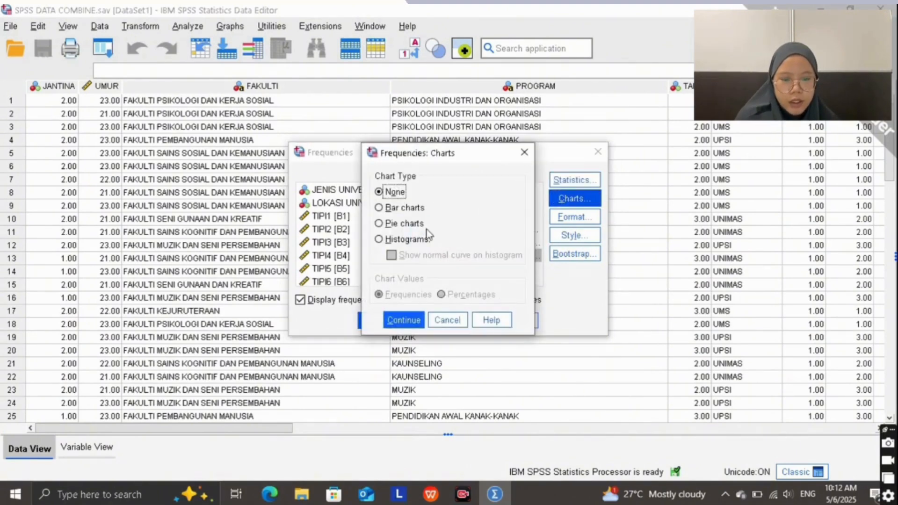
pyautogui.click(420, 245)
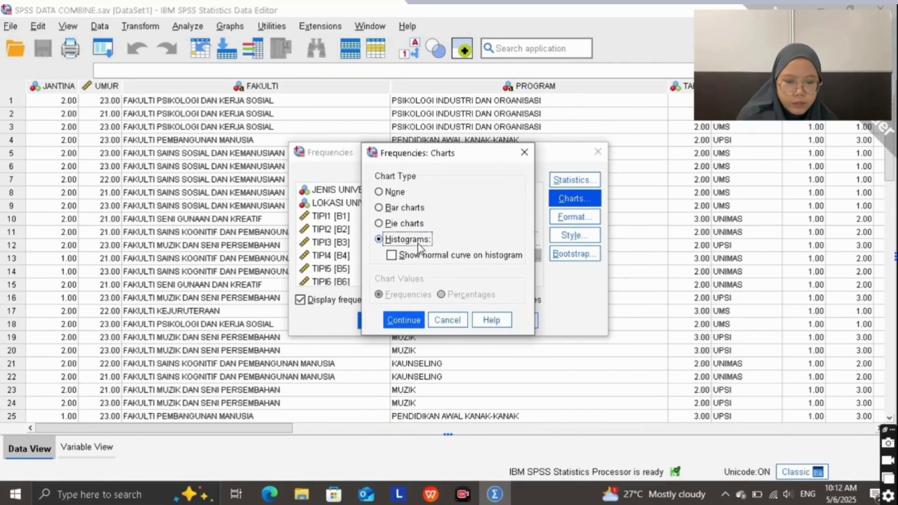
pyautogui.click(392, 256)
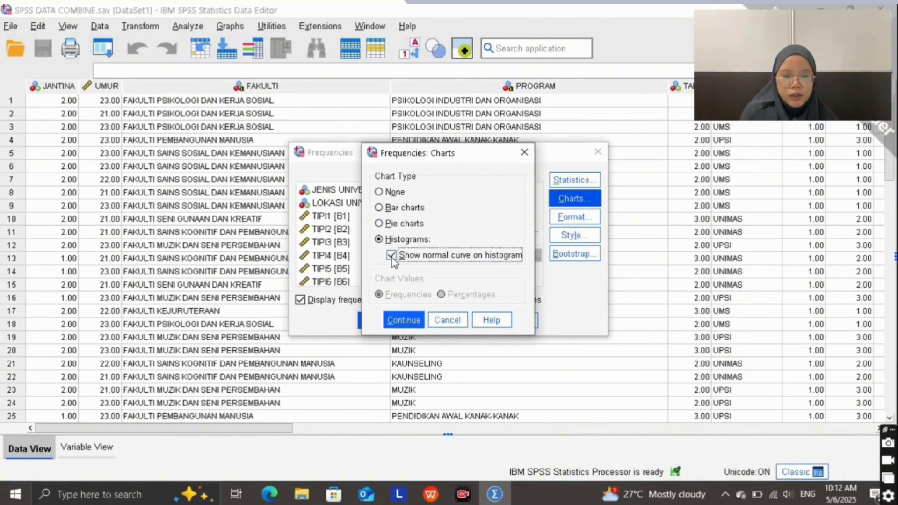
pyautogui.click(394, 319)
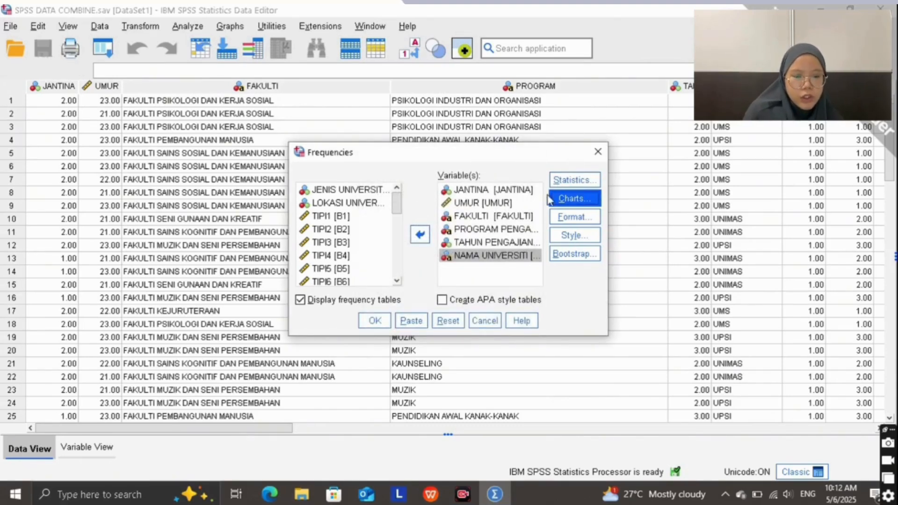
# Enable APA style tables, run the Frequencies analysis and look through its output.
pyautogui.click(442, 301)
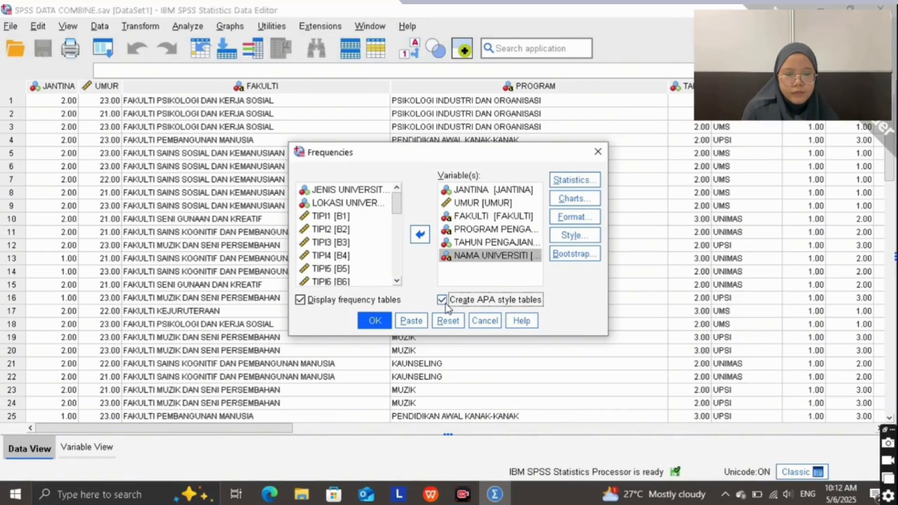
pyautogui.click(374, 322)
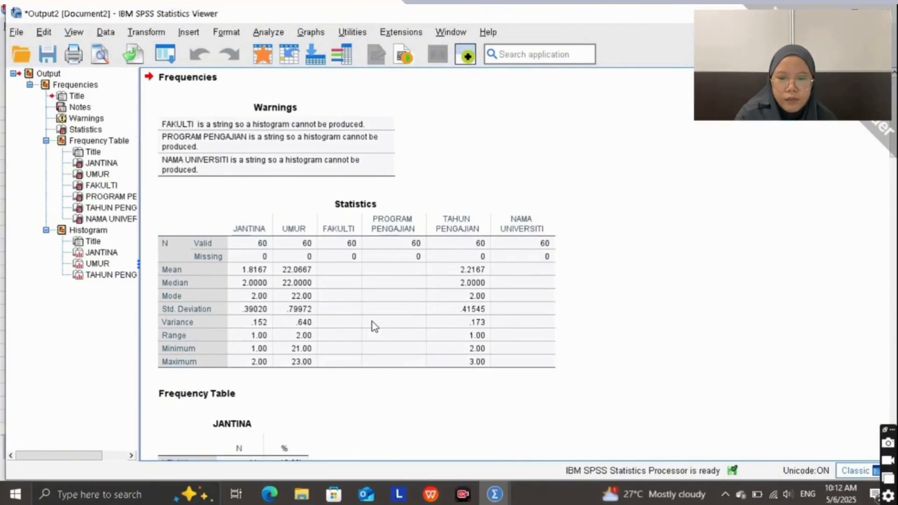
pyautogui.scroll(-2, 372, 321)
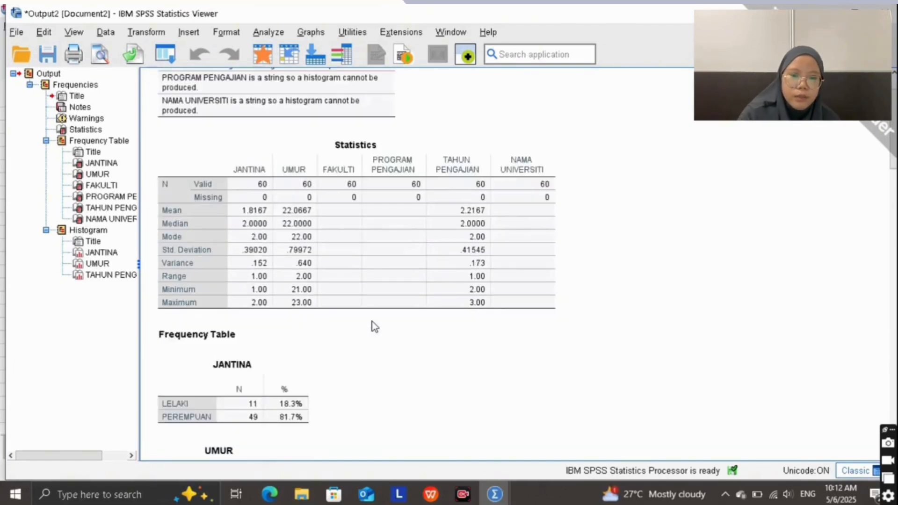
pyautogui.scroll(-2, 374, 326)
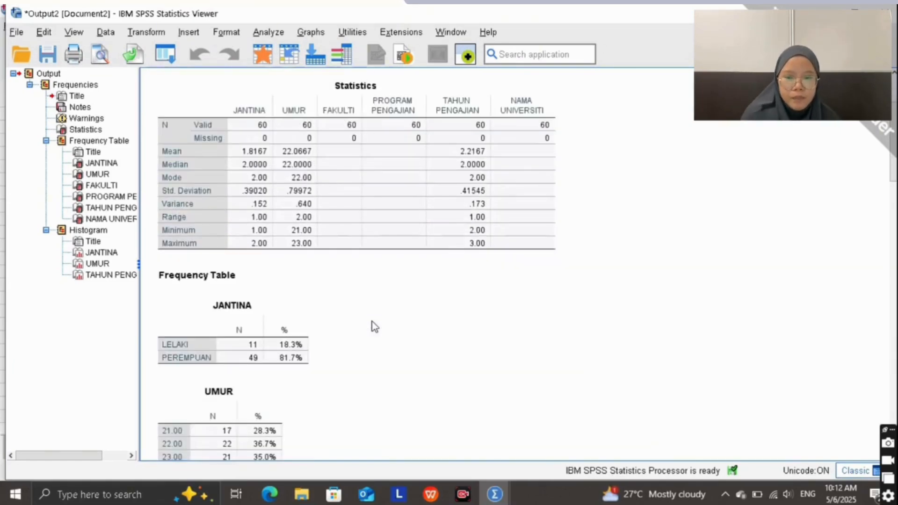
pyautogui.scroll(-15, 372, 322)
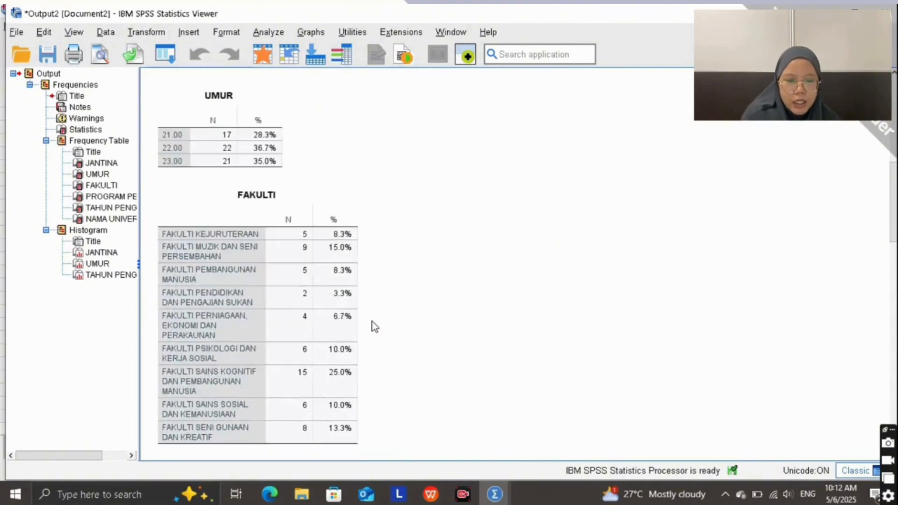
# Look over the Frequencies output through the histograms, and examine the Statistics table and the JANTINA frequency table.
pyautogui.scroll(-20, 372, 322)
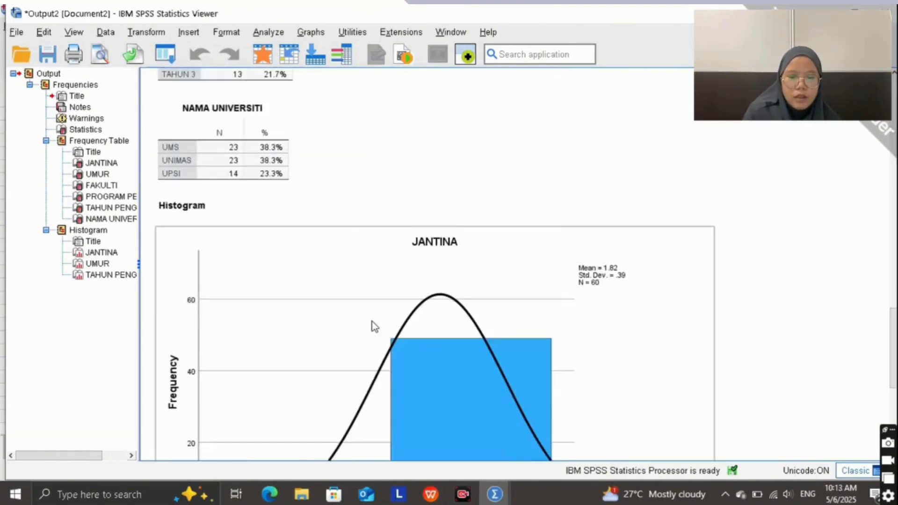
pyautogui.scroll(-18, 372, 322)
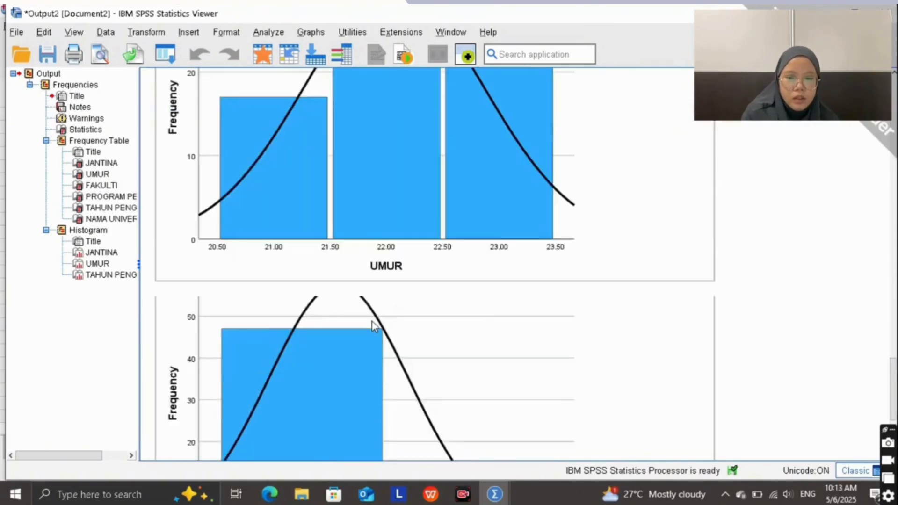
pyautogui.scroll(20, 372, 321)
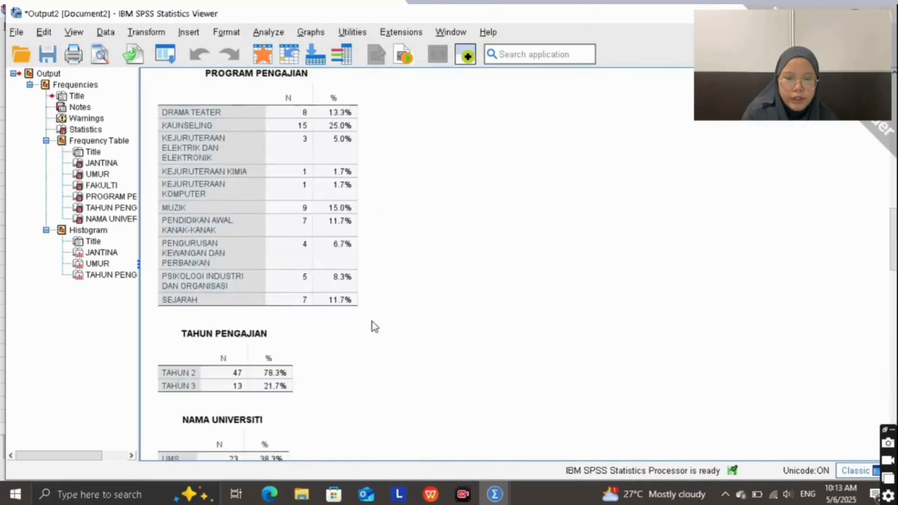
pyautogui.scroll(15, 372, 321)
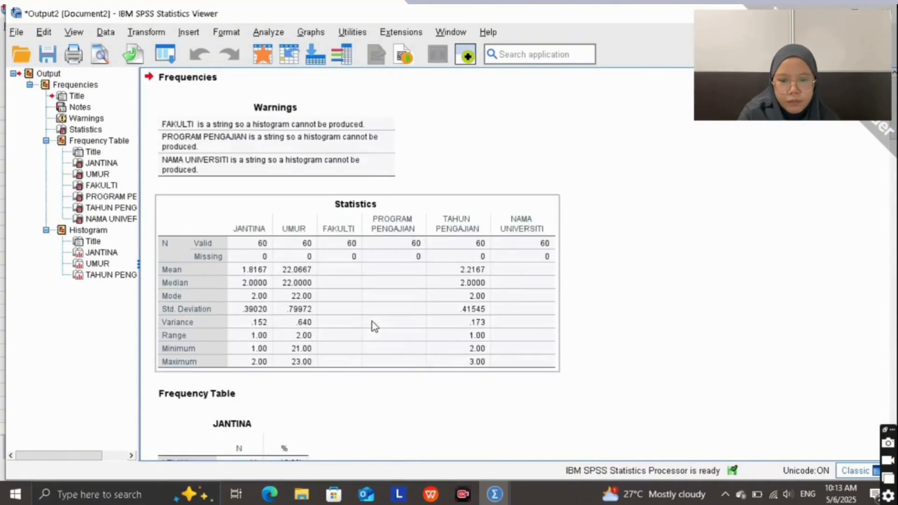
pyautogui.scroll(-2, 372, 322)
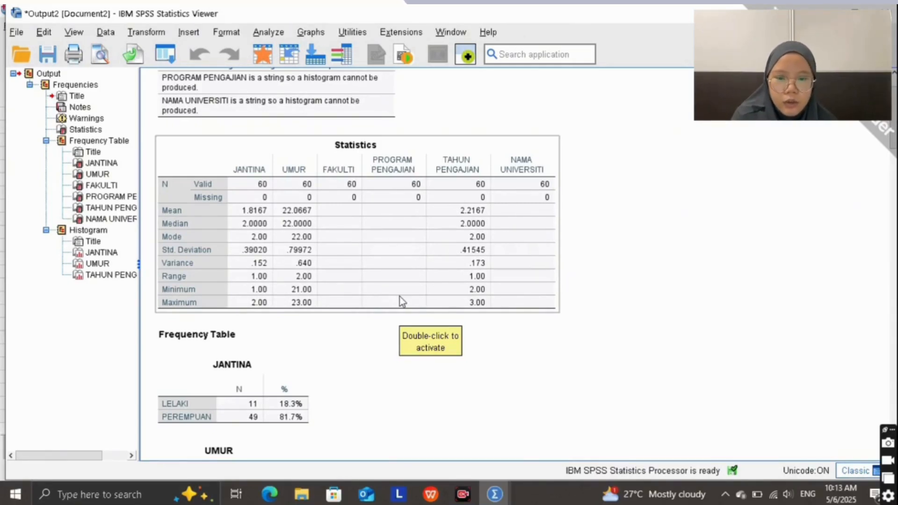
pyautogui.scroll(-3, 400, 297)
pyautogui.scroll(-3, 399, 297)
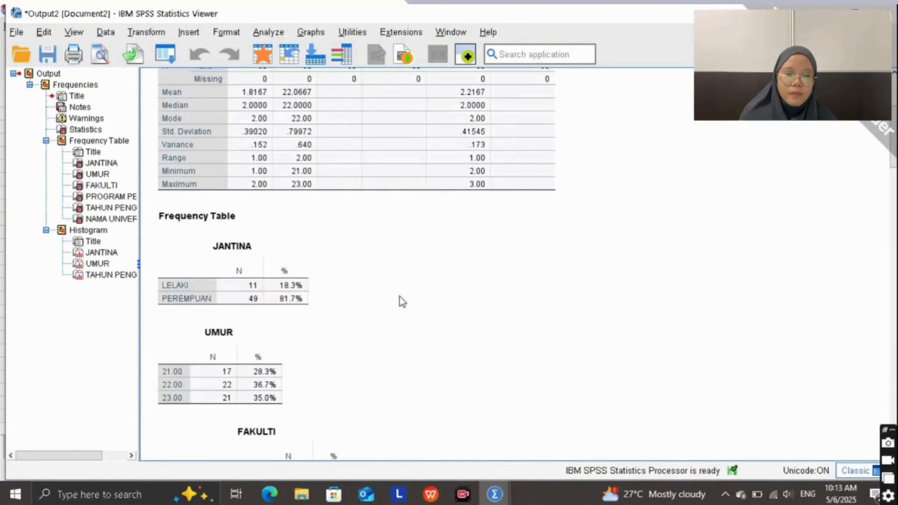
pyautogui.scroll(-3, 400, 297)
pyautogui.click(262, 201)
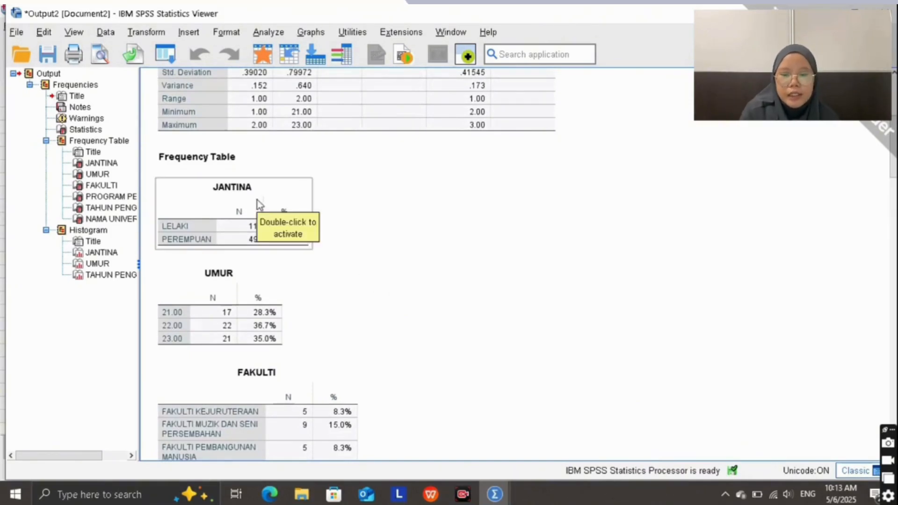
pyautogui.click(276, 264)
pyautogui.click(239, 247)
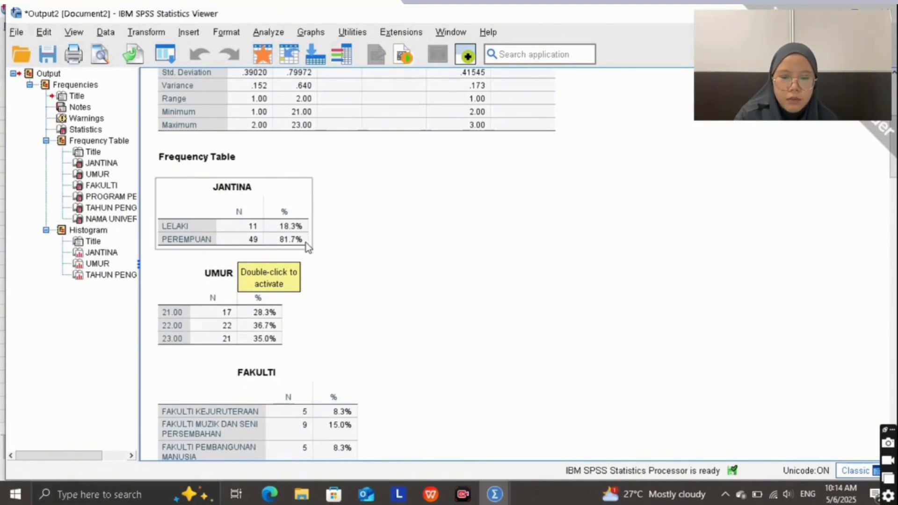
# Examine the frequency tables for UMUR, FAKULTI, PROGRAM PENGAJIAN, TAHUN PENGAJIAN and NAMA UNIVERSITI, and the JANTINA histogram.
pyautogui.scroll(-3, 306, 246)
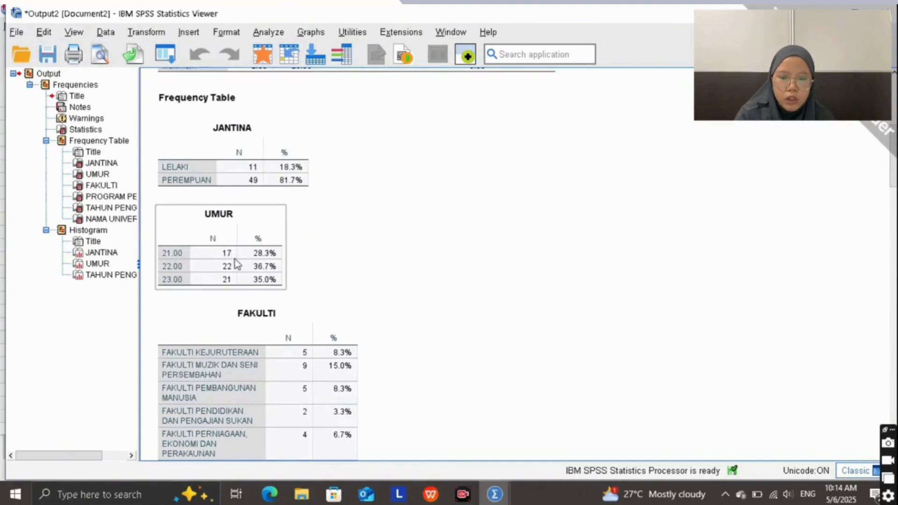
pyautogui.scroll(-3, 241, 269)
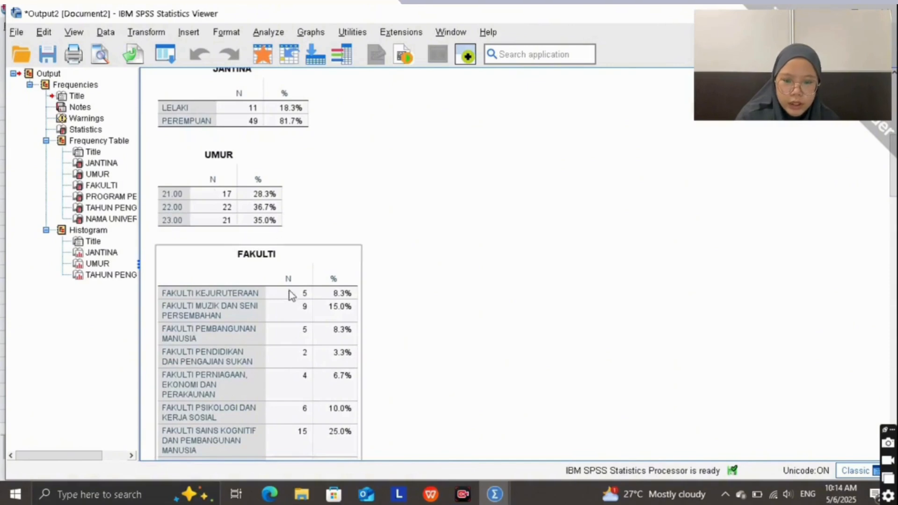
pyautogui.scroll(-3, 290, 304)
pyautogui.scroll(-3, 290, 299)
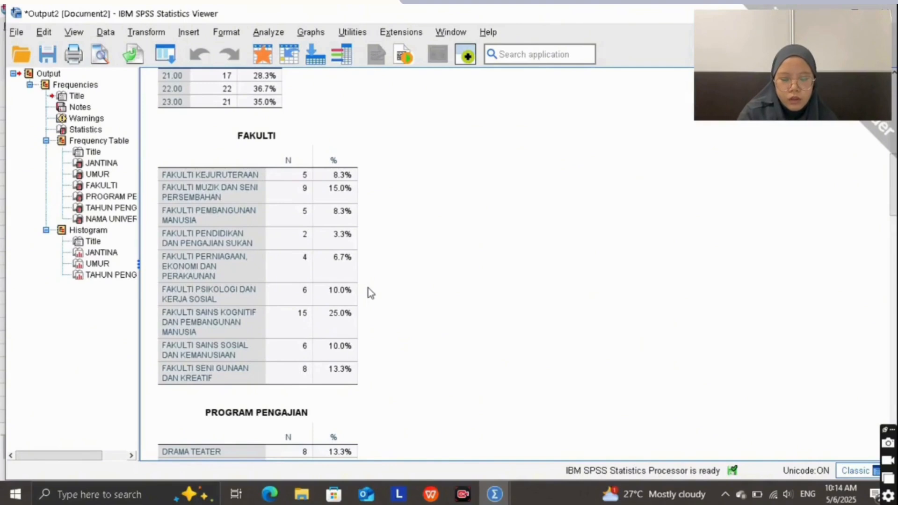
pyautogui.scroll(-1, 369, 288)
pyautogui.scroll(-1, 368, 288)
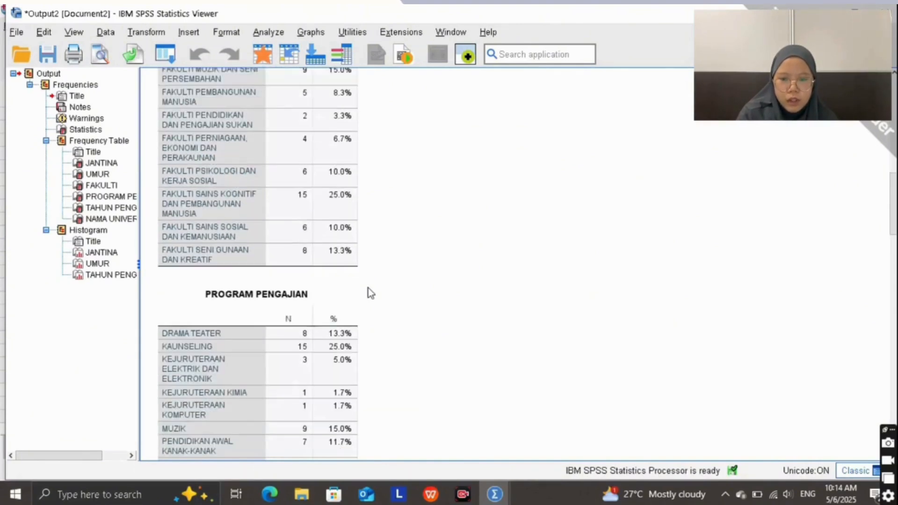
pyautogui.scroll(-1, 369, 288)
pyautogui.scroll(-1, 368, 288)
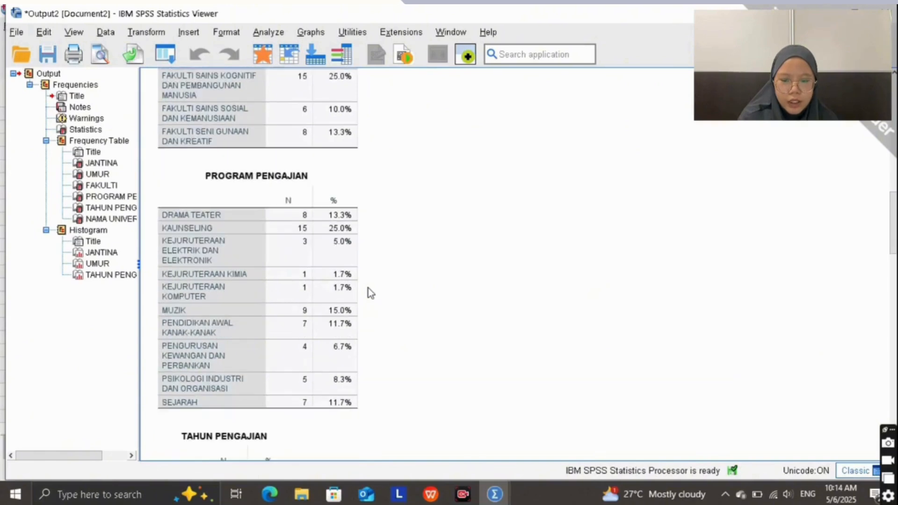
pyautogui.scroll(-1, 369, 288)
pyautogui.scroll(-1, 369, 288)
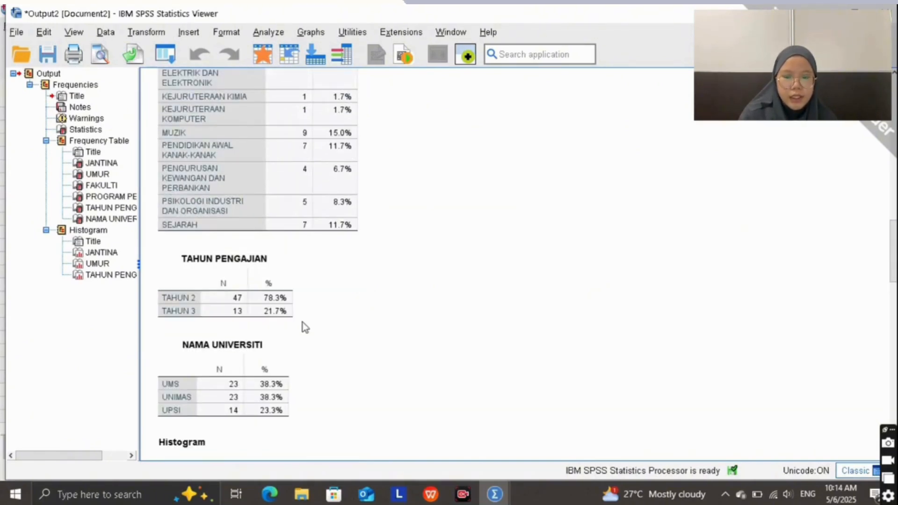
pyautogui.scroll(-1, 302, 322)
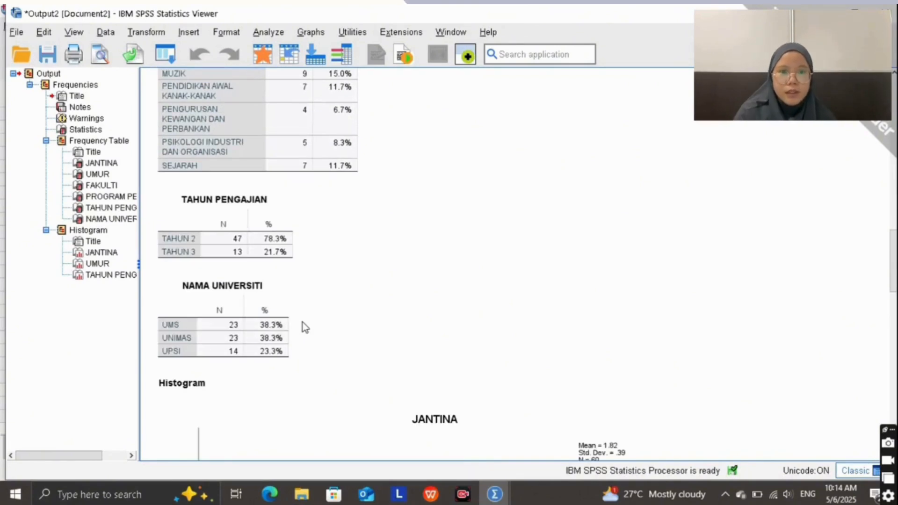
pyautogui.click(234, 328)
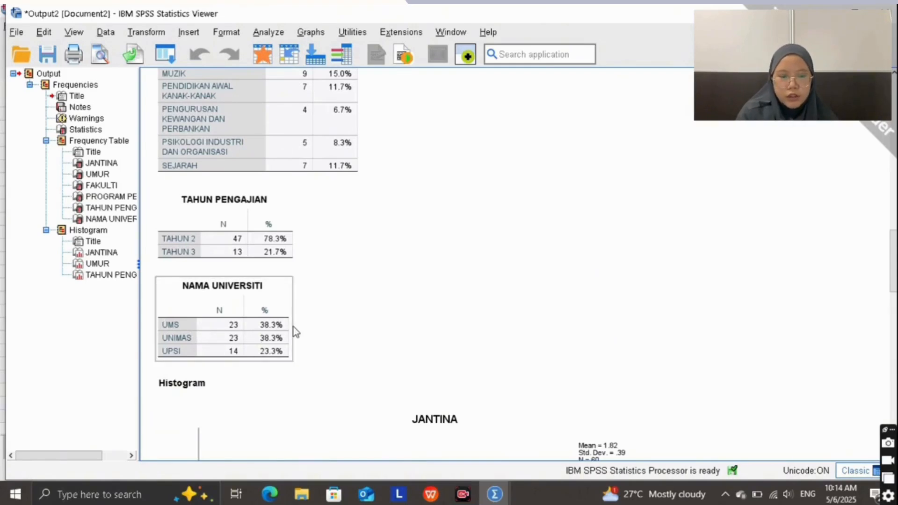
pyautogui.scroll(-1, 295, 331)
pyautogui.scroll(-2, 296, 331)
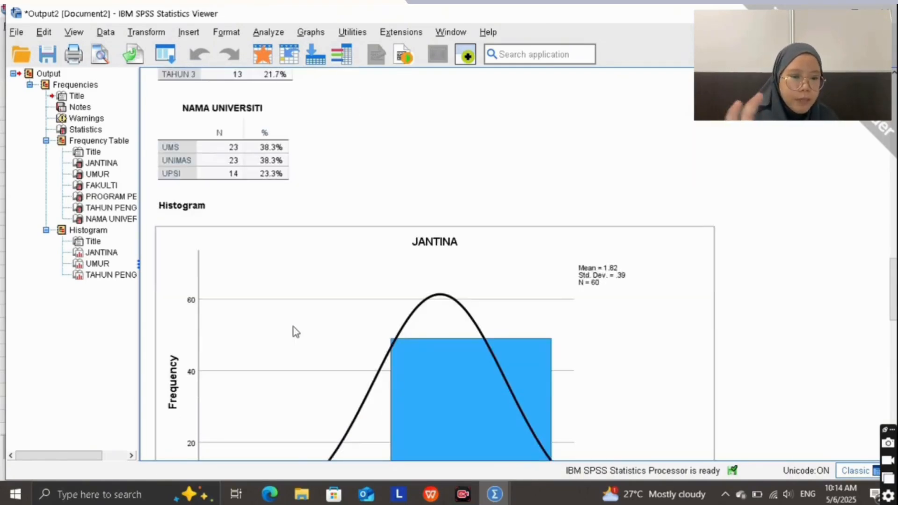
pyautogui.scroll(-2, 295, 331)
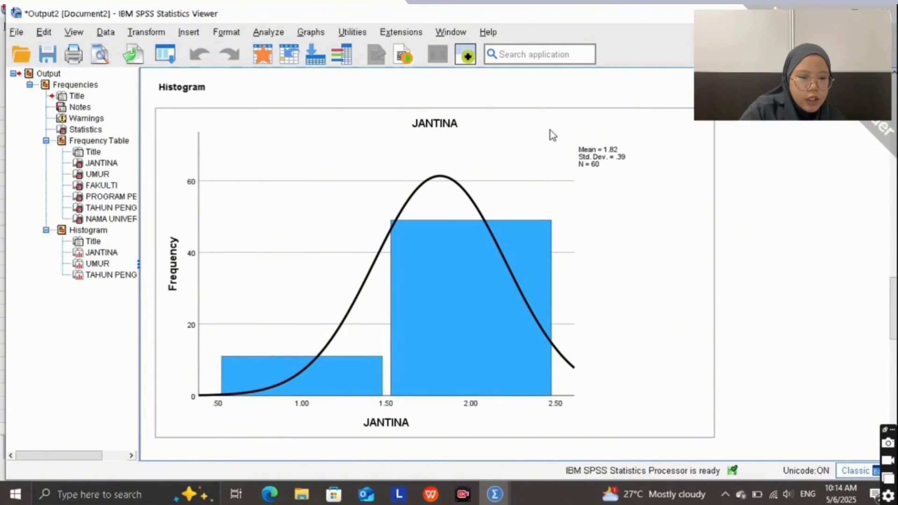
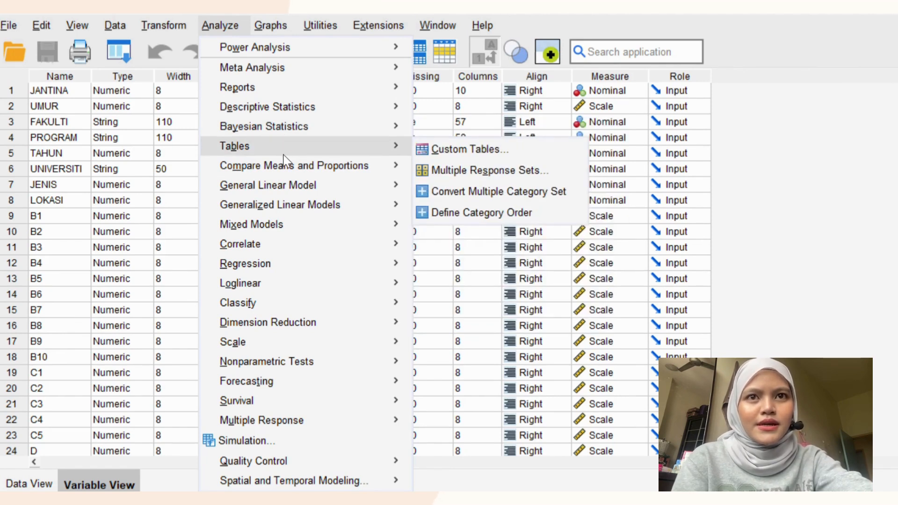
# Open One-Way ANOVA for TOTAL_SWLS and replace the factor JANTINA with TAHUN PENGAJIAN.
pyautogui.moveTo(281, 189)
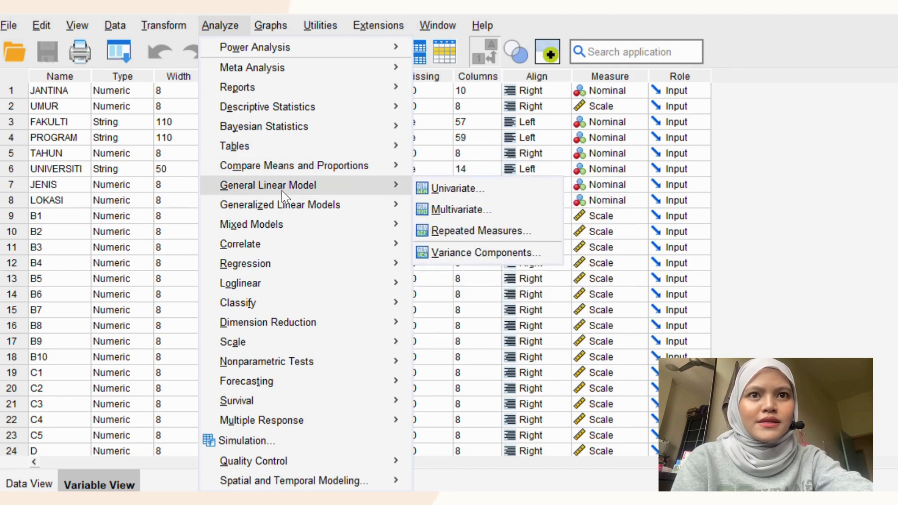
pyautogui.moveTo(272, 164)
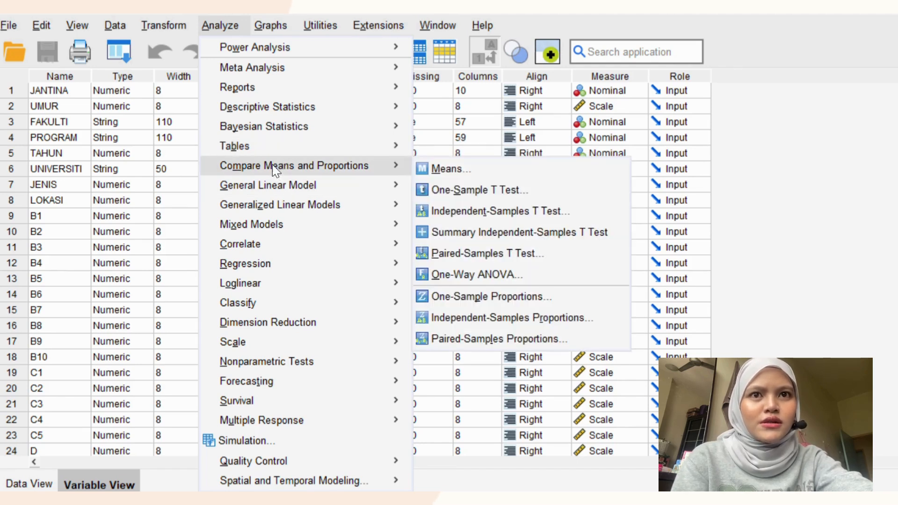
pyautogui.click(478, 276)
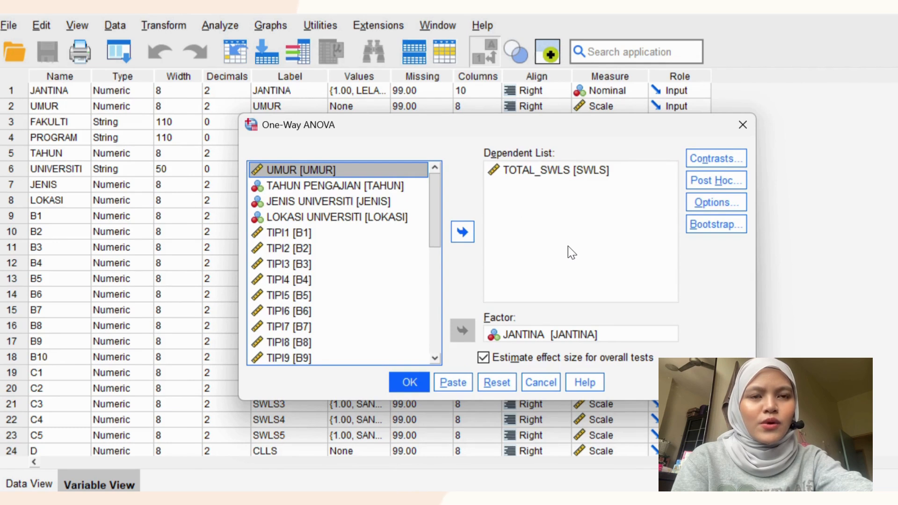
pyautogui.click(497, 335)
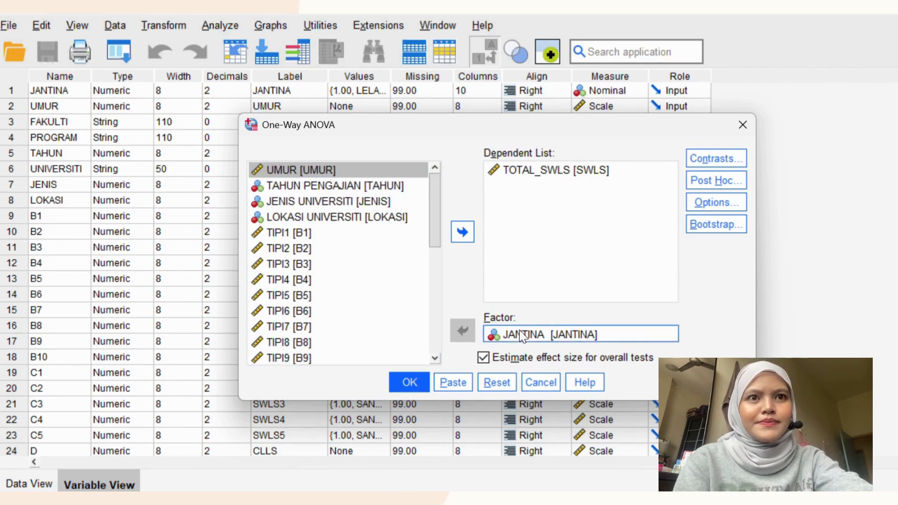
pyautogui.click(361, 186)
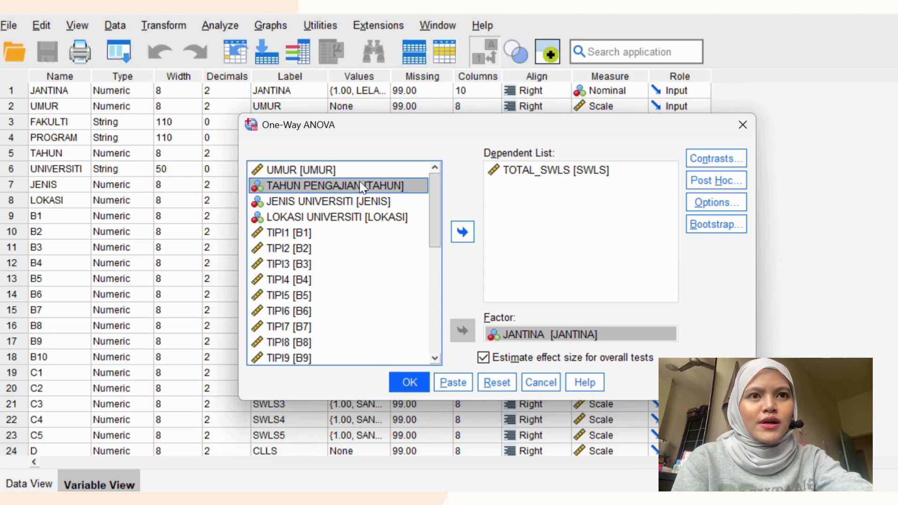
pyautogui.click(546, 329)
pyautogui.click(462, 330)
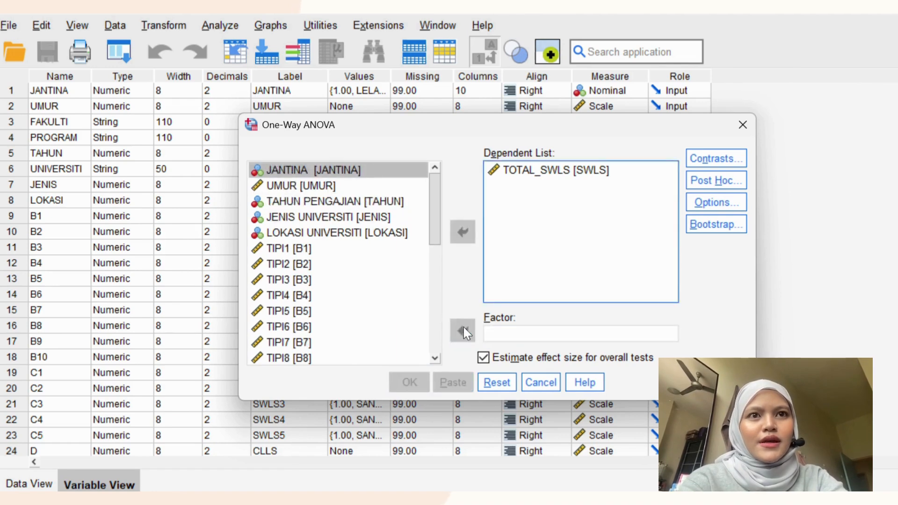
pyautogui.click(374, 201)
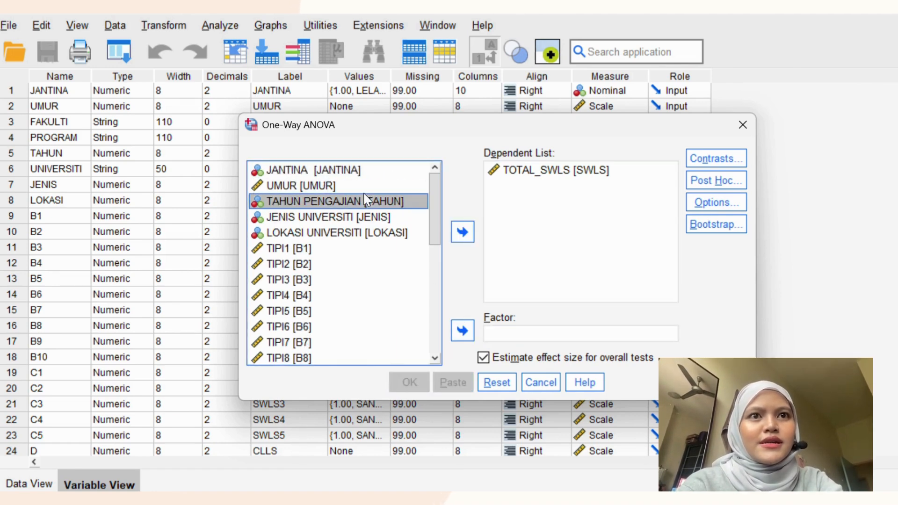
pyautogui.click(460, 324)
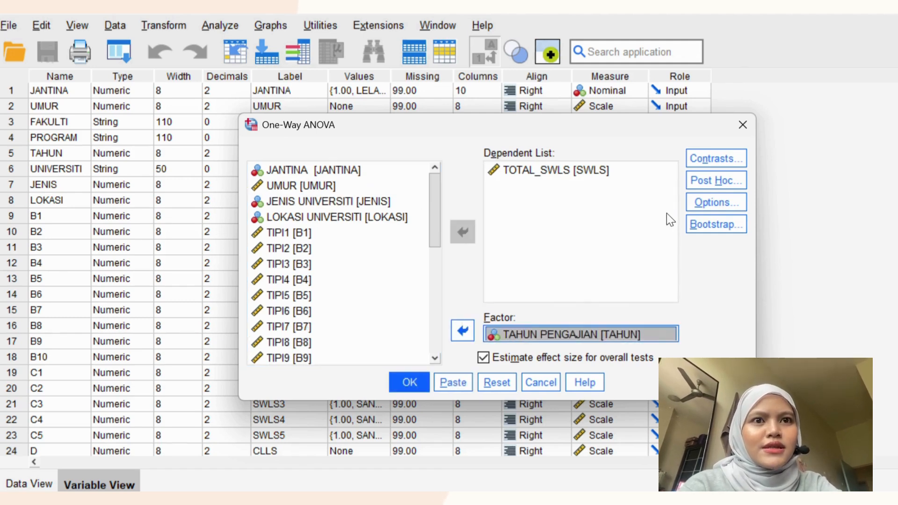
# Leave the ANOVA contrasts as they are, and have Tukey and Games-Howell selected as the post hoc tests.
pyautogui.click(704, 155)
pyautogui.click(745, 96)
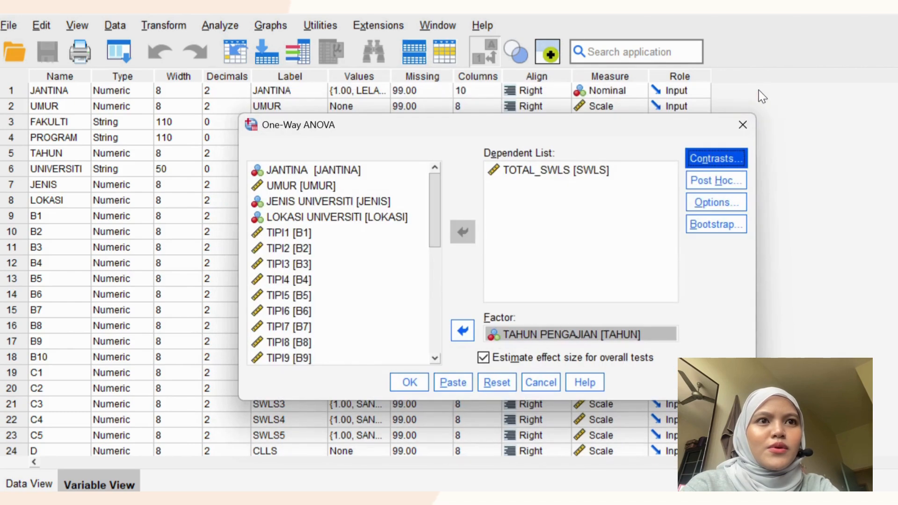
pyautogui.click(714, 183)
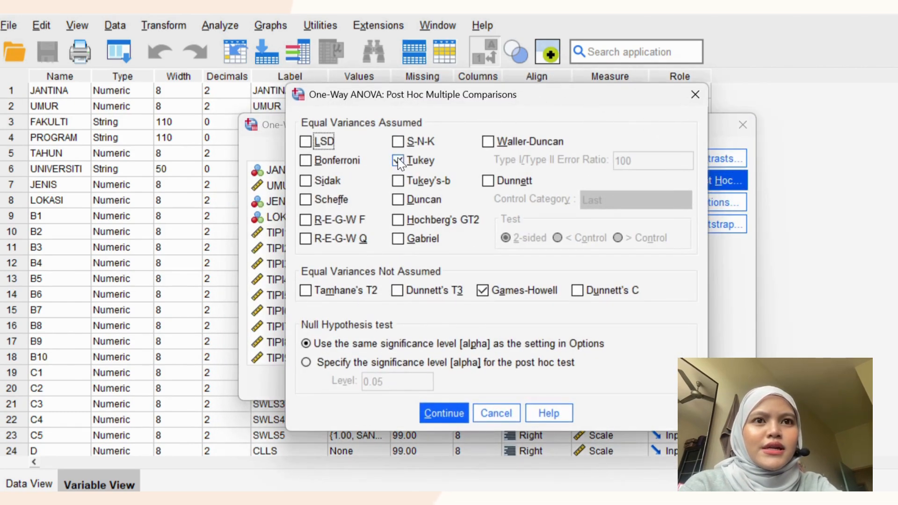
pyautogui.click(397, 160)
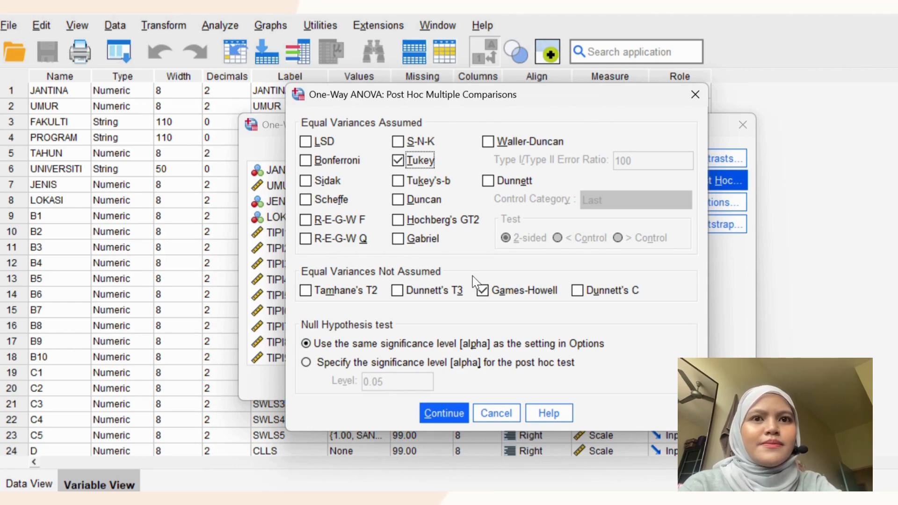
pyautogui.click(483, 291)
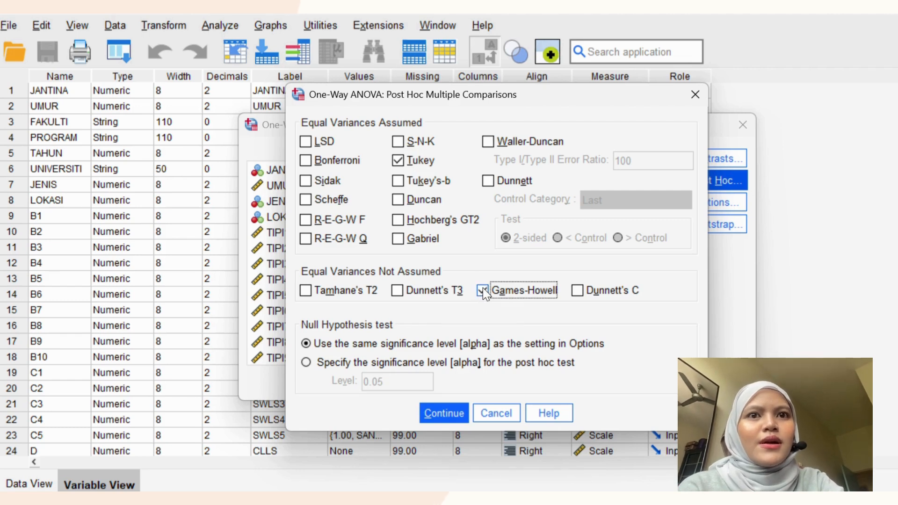
pyautogui.click(482, 291)
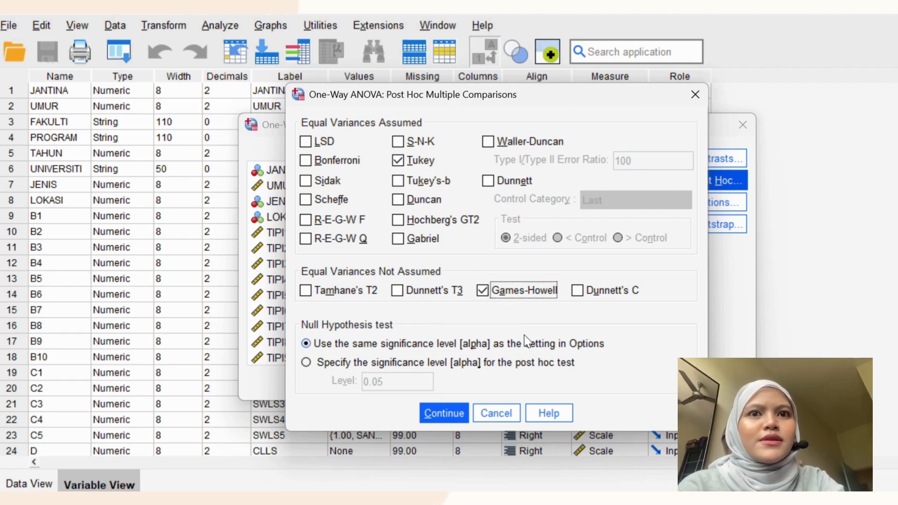
pyautogui.click(438, 412)
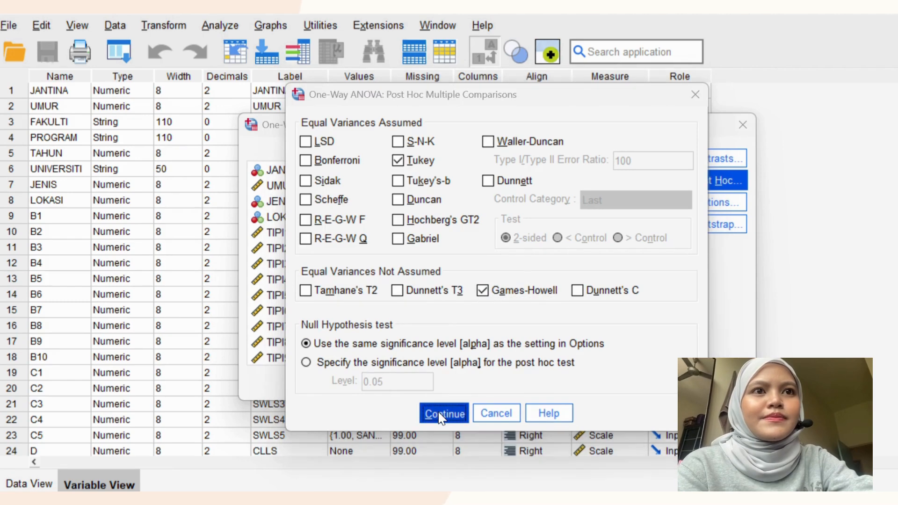
# Accept the ANOVA options with Descriptive, Homogeneity of variance test, Welch test and Means plot selected and a confidence level of 0.95.
pyautogui.click(711, 202)
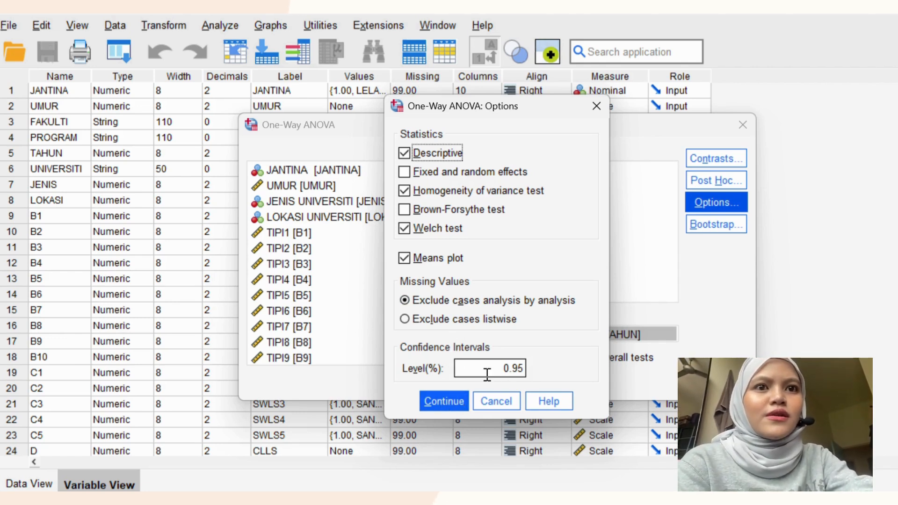
pyautogui.click(439, 402)
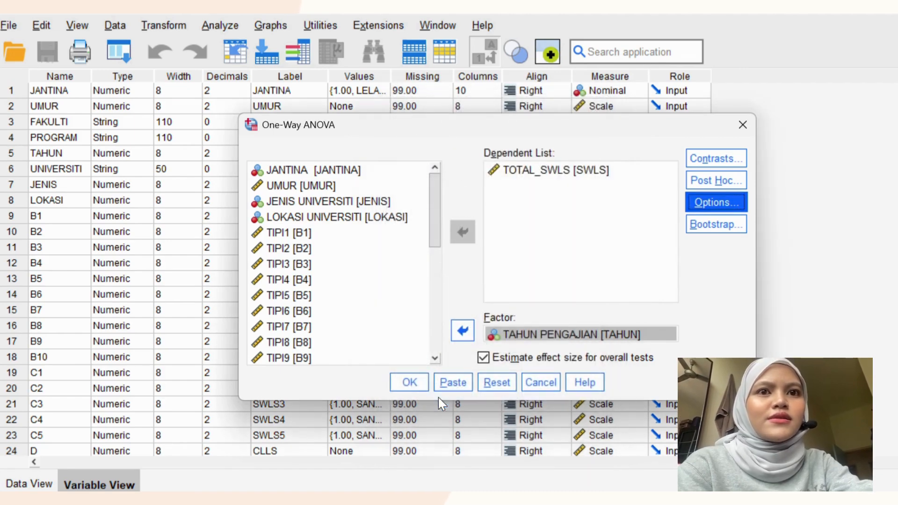
# Run the One-Way ANOVA of TOTAL_SWLS by TAHUN PENGAJIAN and skim its output.
pyautogui.click(410, 384)
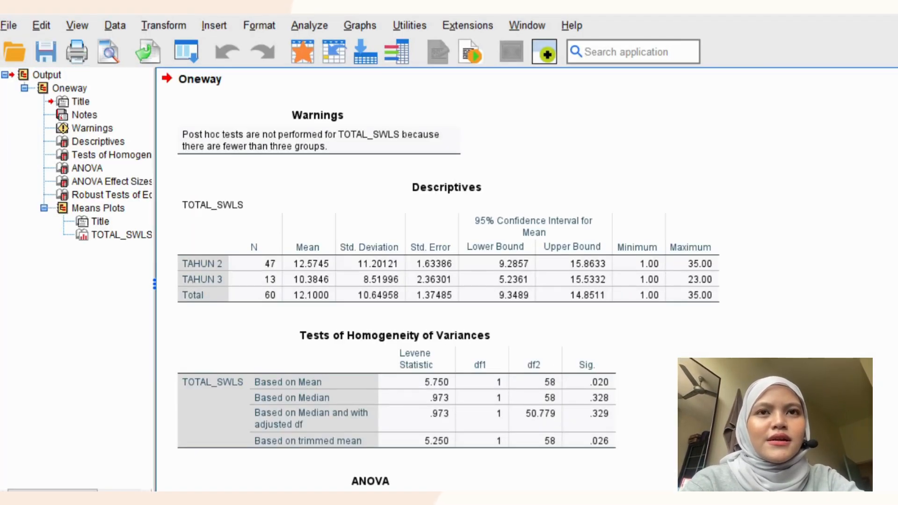
pyautogui.scroll(-9, 448, 280)
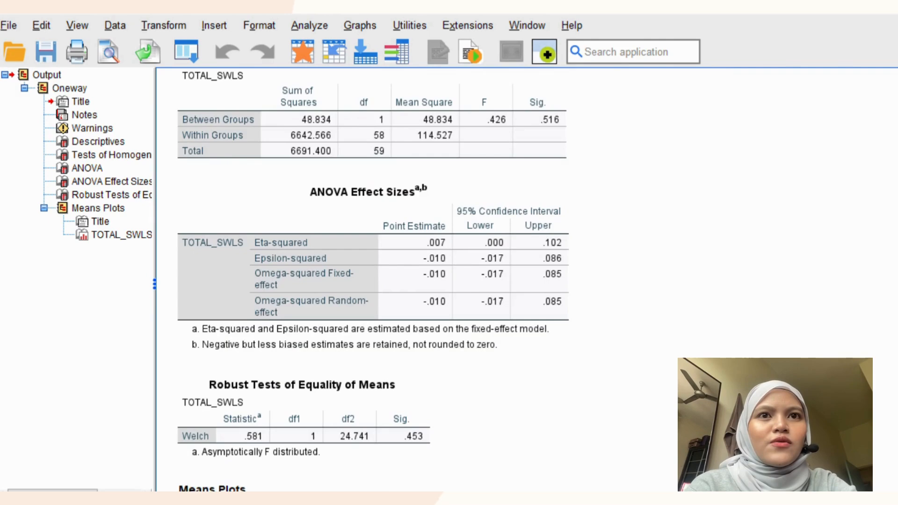
pyautogui.scroll(10, 448, 280)
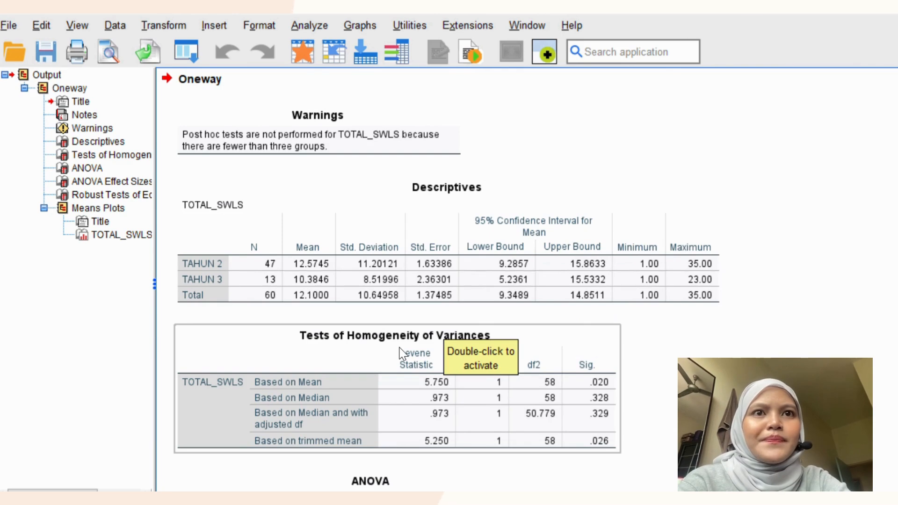
# Examine the Tests of Homogeneity of Variances, ANOVA, ANOVA Effect Sizes and Robust Tests of Equality of Means tables, and the means plot of TOTAL_SWLS.
pyautogui.scroll(-3, 401, 354)
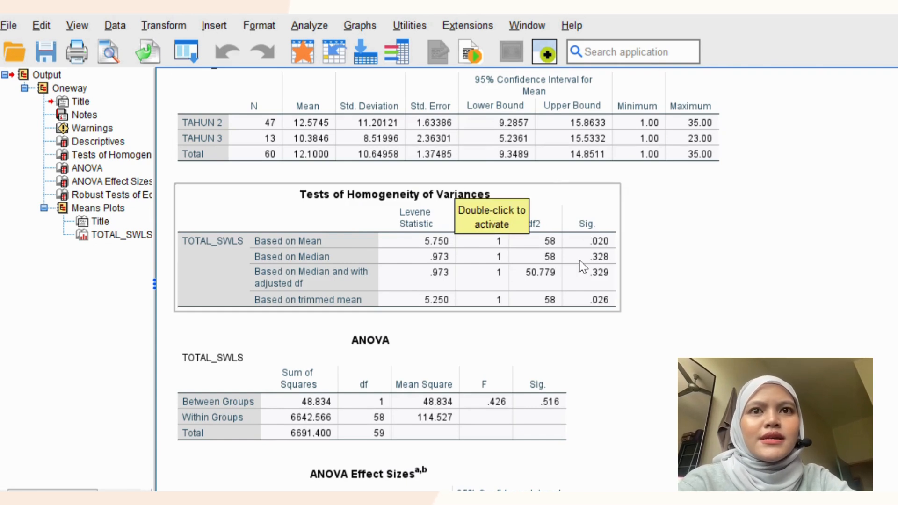
pyautogui.scroll(-3, 553, 300)
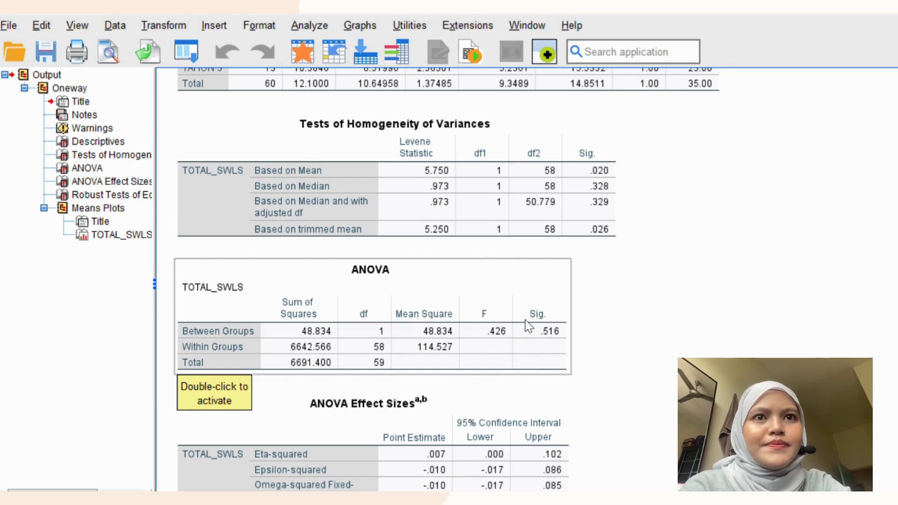
pyautogui.scroll(-5, 537, 351)
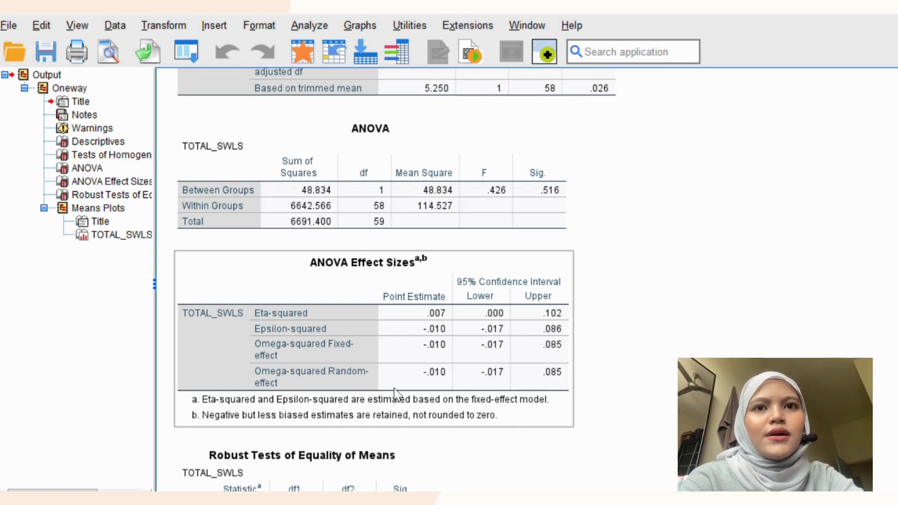
pyautogui.scroll(-3, 393, 388)
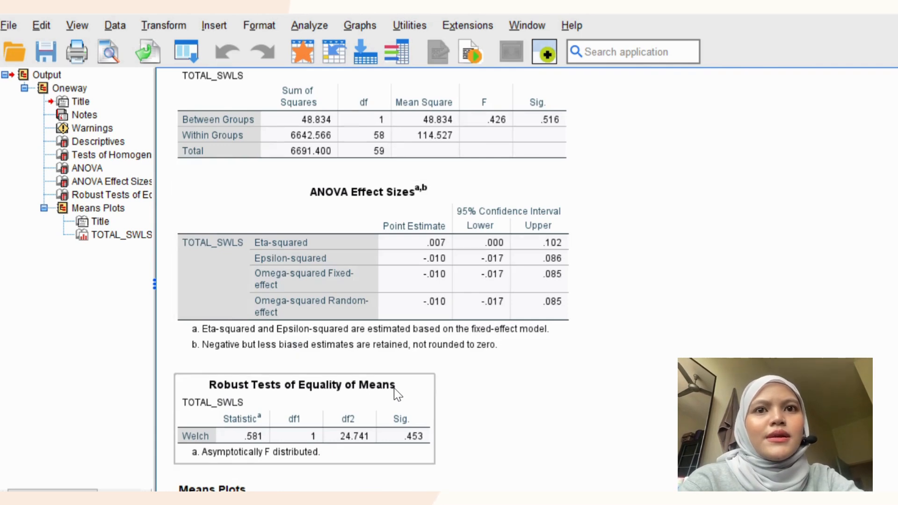
pyautogui.scroll(-5, 394, 388)
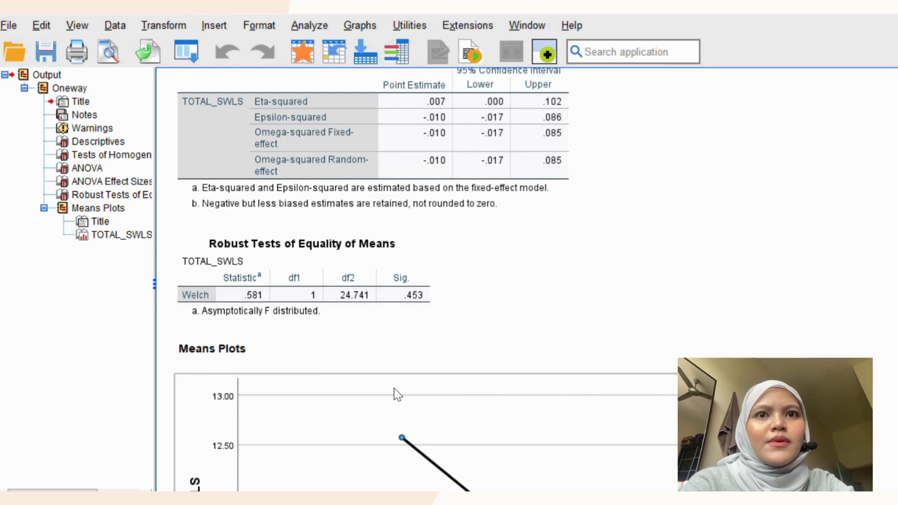
pyautogui.scroll(3, 393, 388)
pyautogui.scroll(-8, 394, 388)
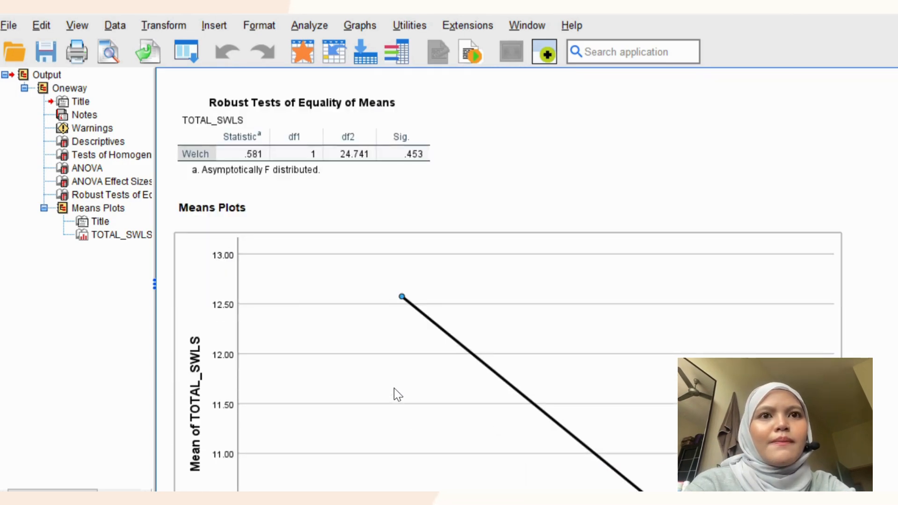
pyautogui.scroll(-3, 394, 388)
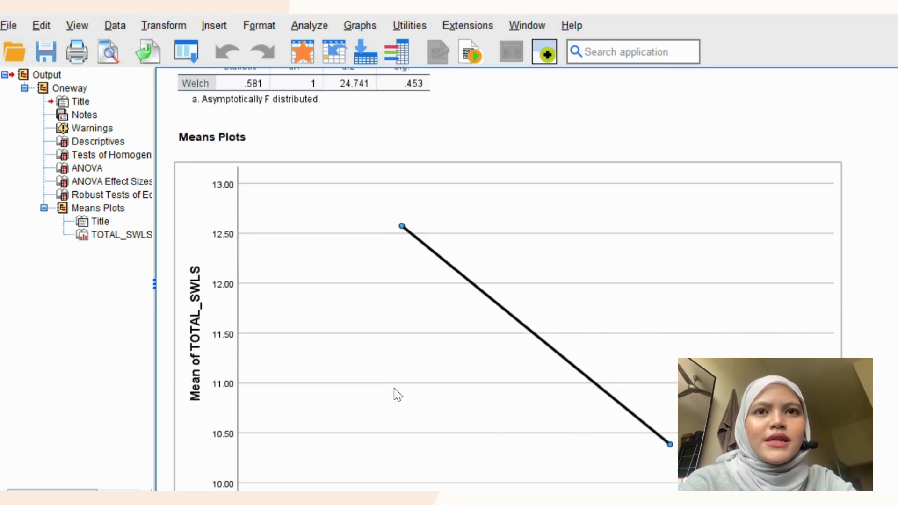
pyautogui.scroll(-3, 393, 388)
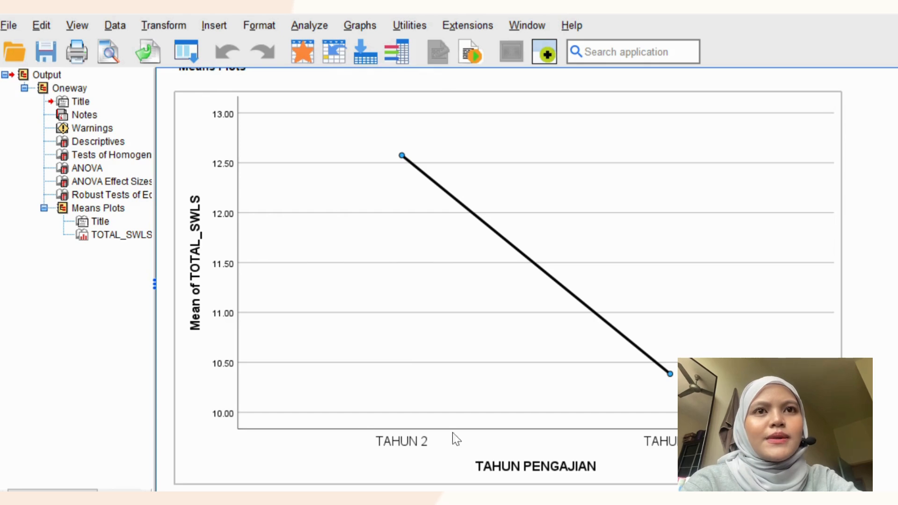
pyautogui.scroll(-1, 462, 352)
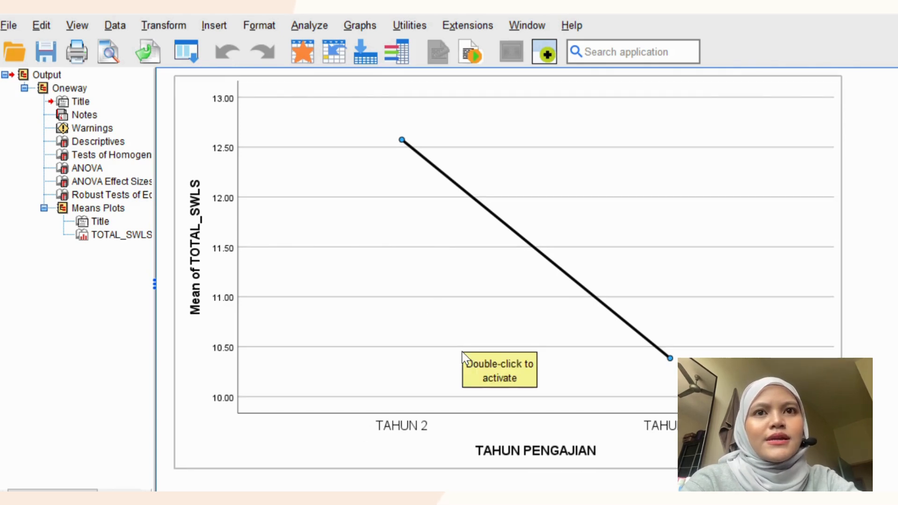
pyautogui.scroll(20, 462, 354)
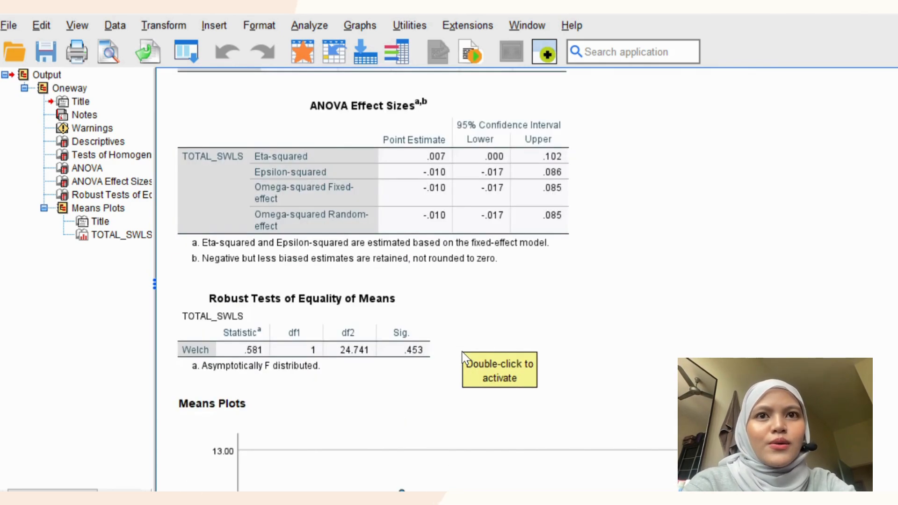
pyautogui.scroll(19, 463, 355)
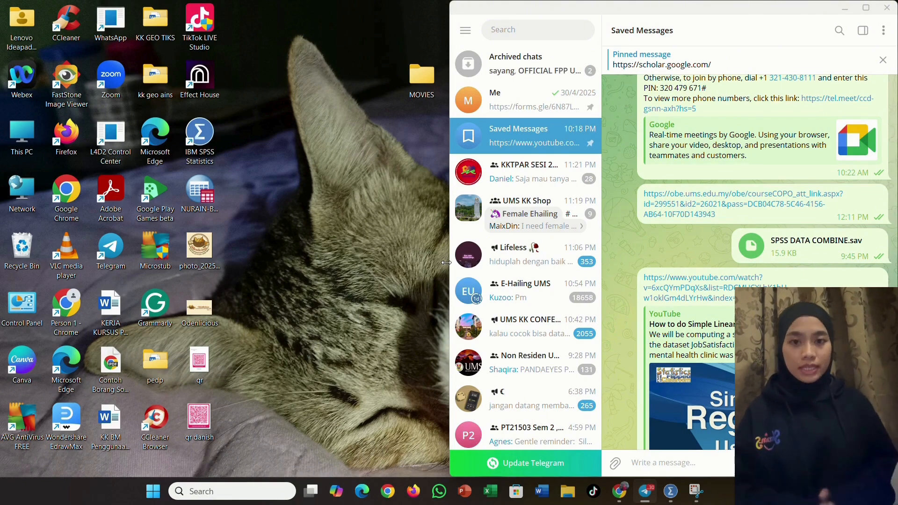
# Open SPSS DATA COMBINE.sav from Telegram's Saved Messages in SPSS and start the Chart Builder.
pyautogui.click(747, 244)
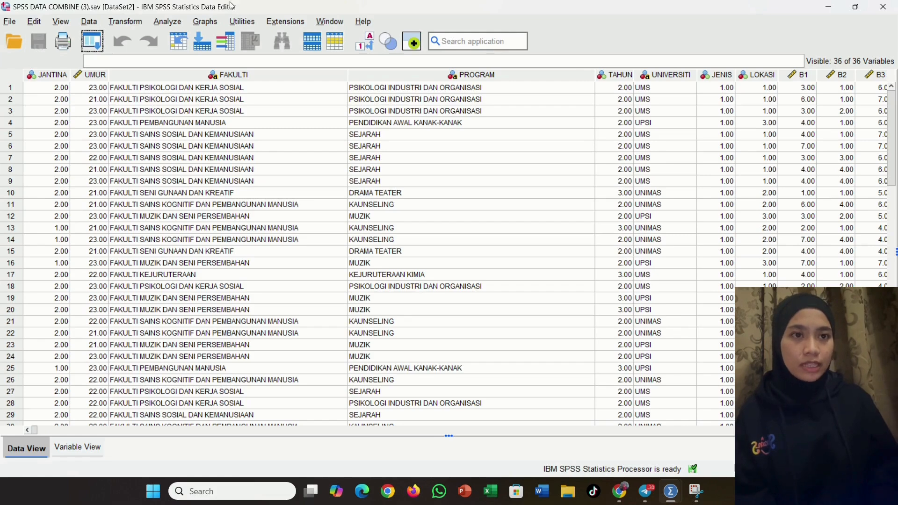
pyautogui.click(205, 22)
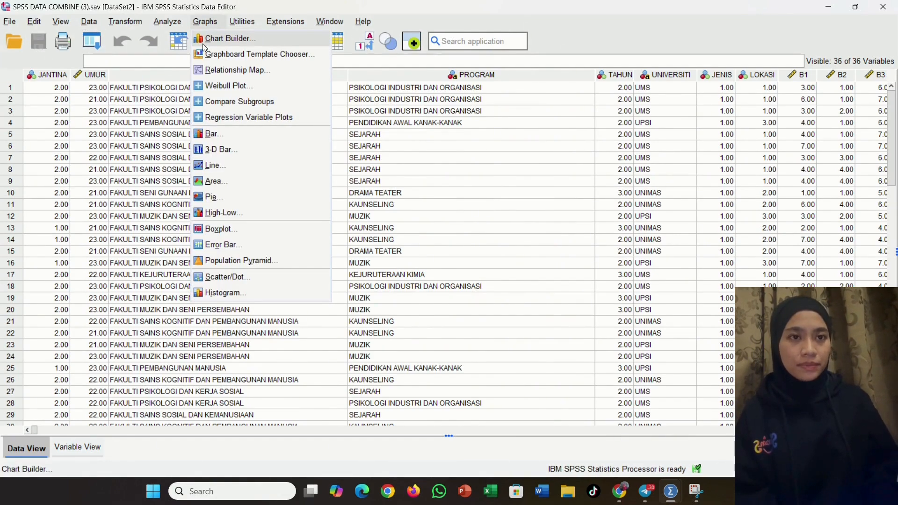
pyautogui.click(203, 43)
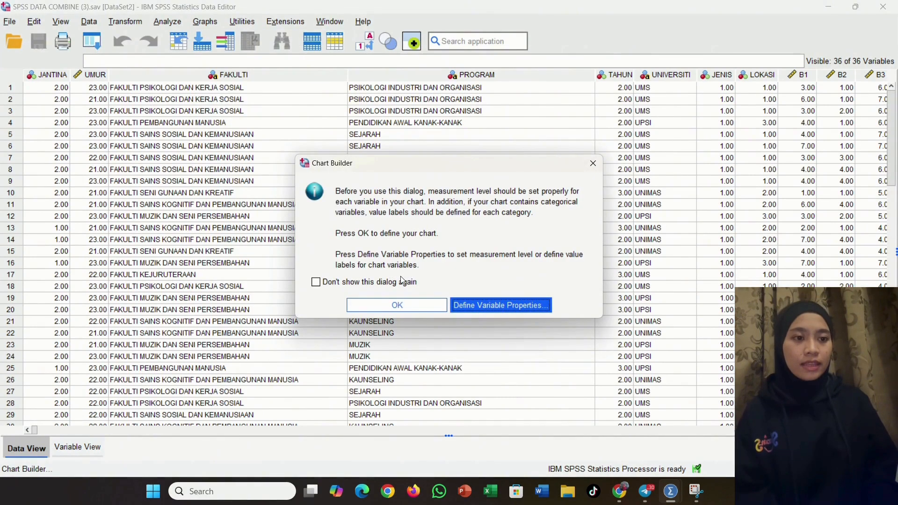
pyautogui.click(400, 300)
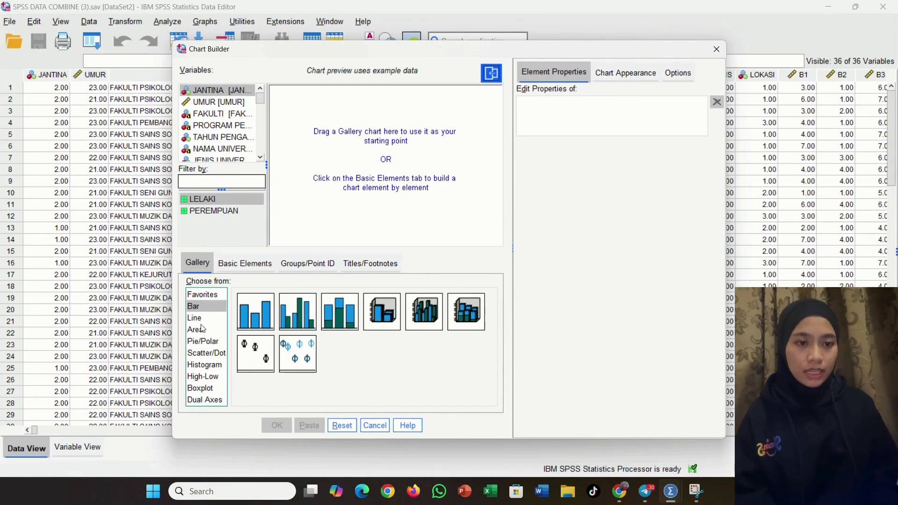
# Place a simple Scatter Plot from the Scatter/Dot gallery in the chart preview.
pyautogui.click(194, 358)
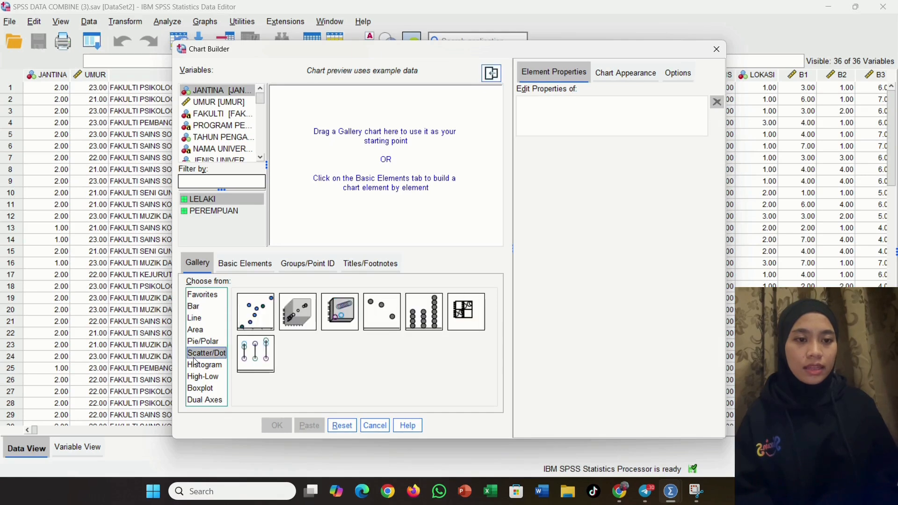
pyautogui.click(261, 319)
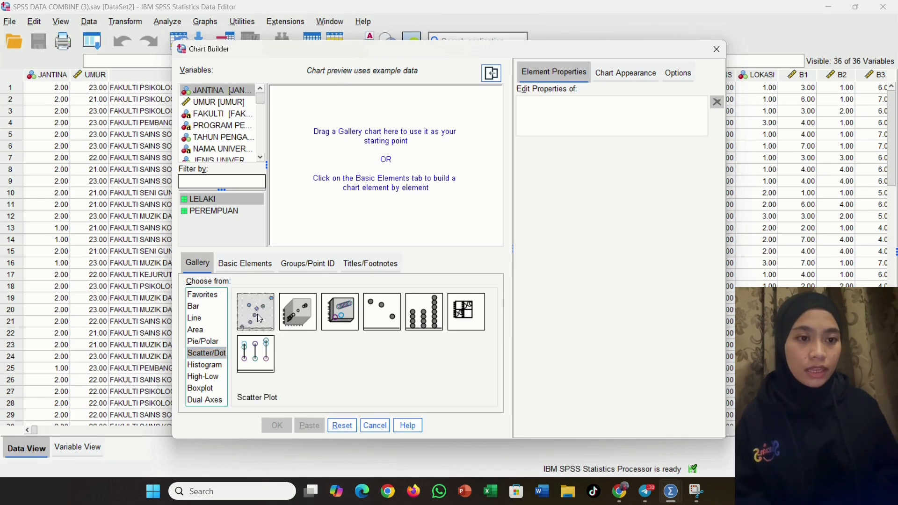
pyautogui.moveTo(259, 318); pyautogui.dragTo(348, 217)
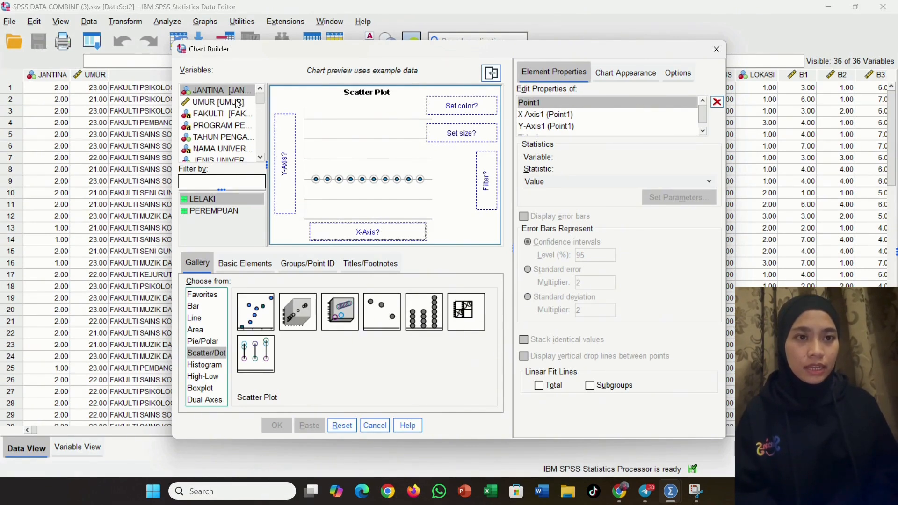
# Assign UMUR to the Y-axis and CLLS to the X-axis, and generate the scatter plot.
pyautogui.moveTo(237, 104); pyautogui.dragTo(284, 159)
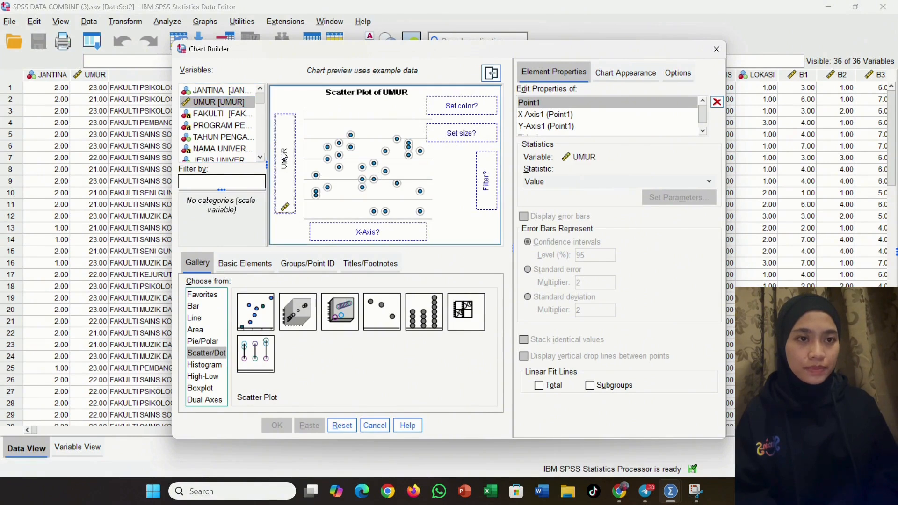
pyautogui.moveTo(258, 100); pyautogui.dragTo(259, 130)
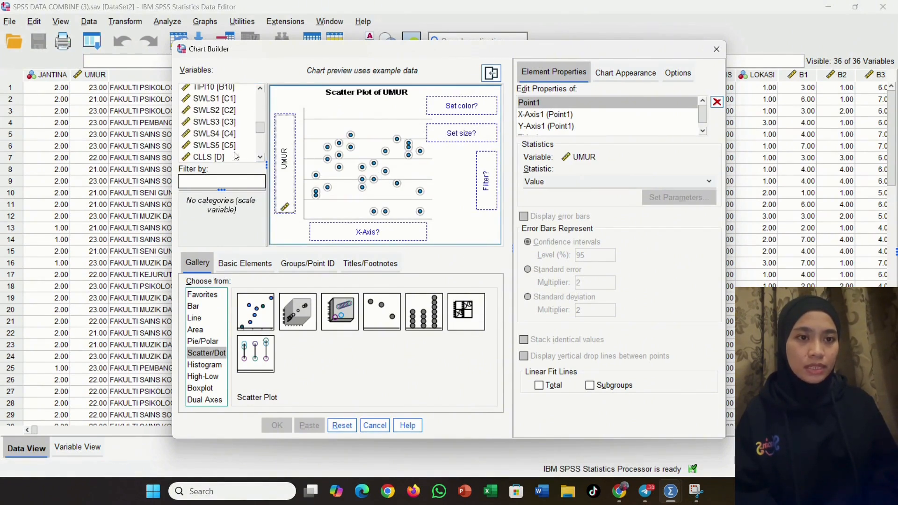
pyautogui.moveTo(259, 125); pyautogui.dragTo(339, 232)
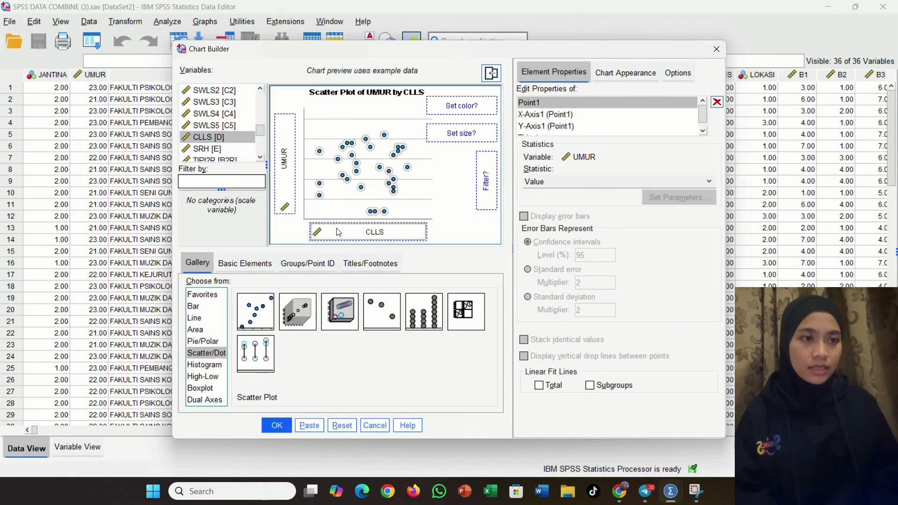
pyautogui.click(276, 426)
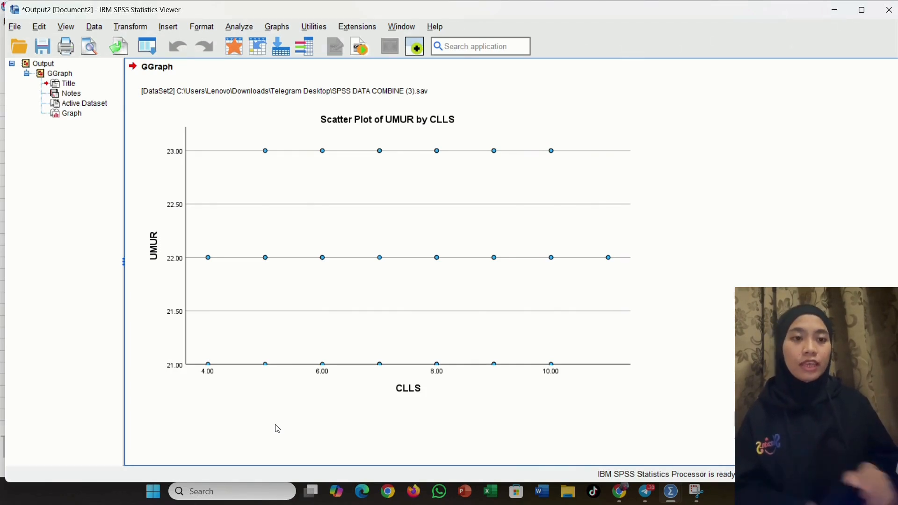
# Open the scatter plot for editing and add a reference line from an equation, keeping the default custom equation.
pyautogui.click(398, 343)
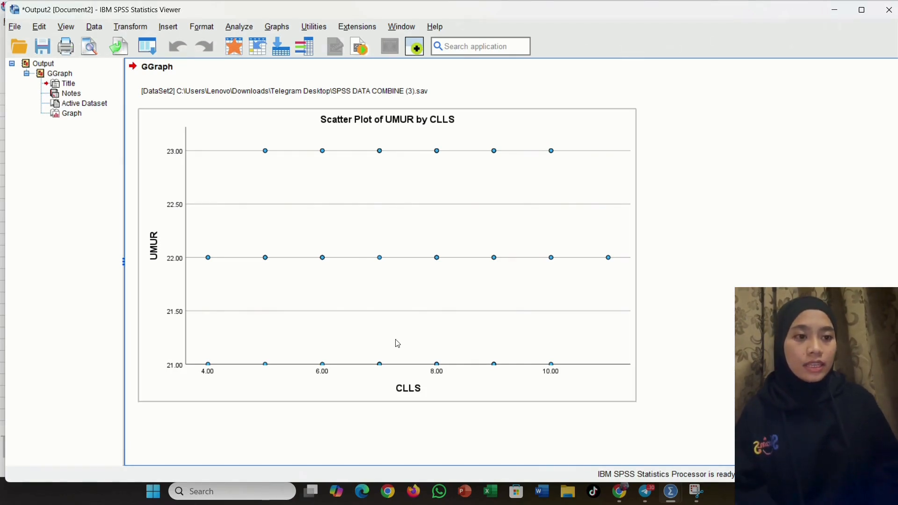
pyautogui.doubleClick(374, 287)
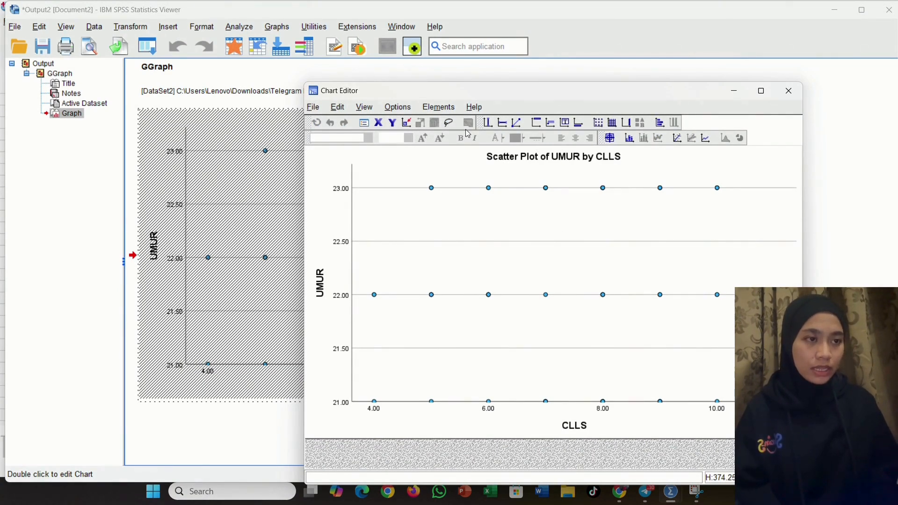
pyautogui.click(517, 123)
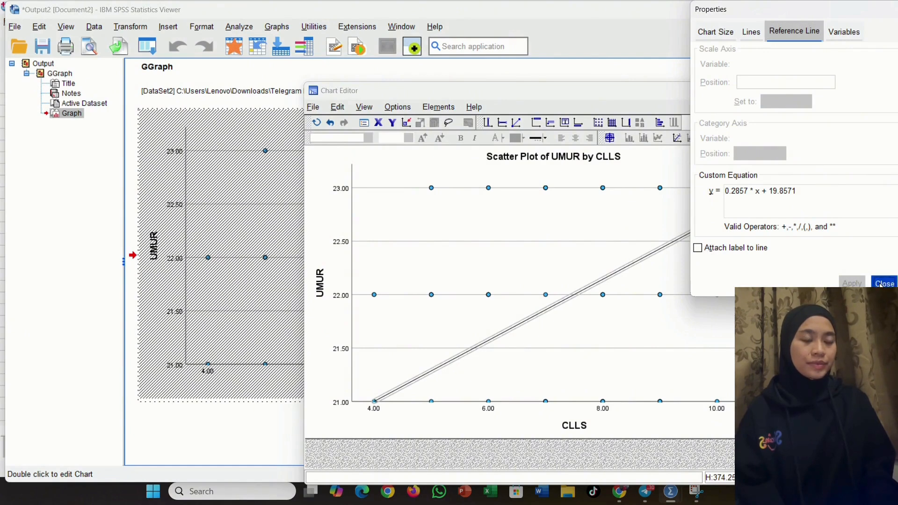
pyautogui.click(873, 283)
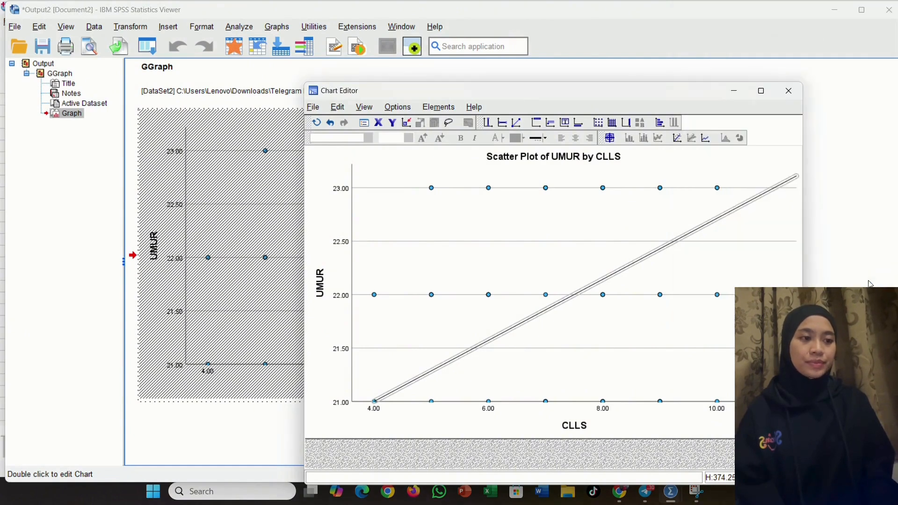
# Examine the reference line across the UMUR by CLLS scatter plot in the maximised Chart Editor, then return to the dataset.
pyautogui.click(758, 94)
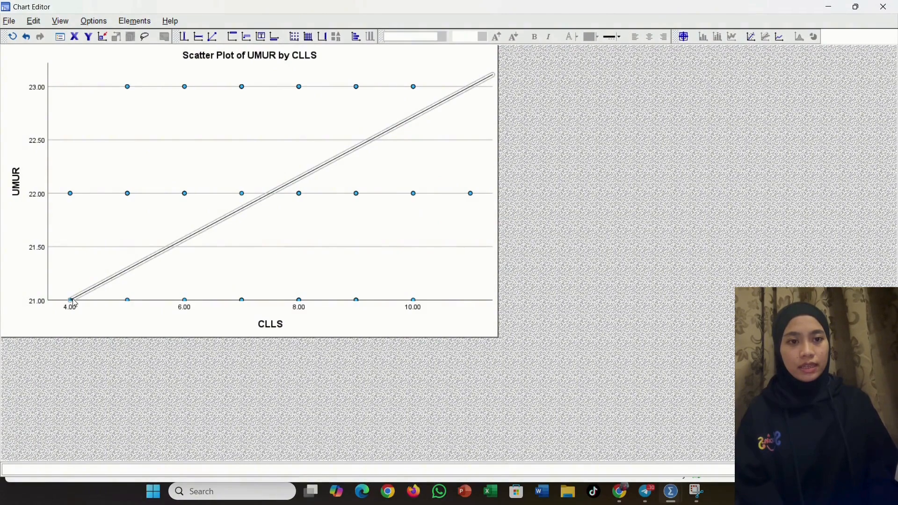
pyautogui.click(473, 97)
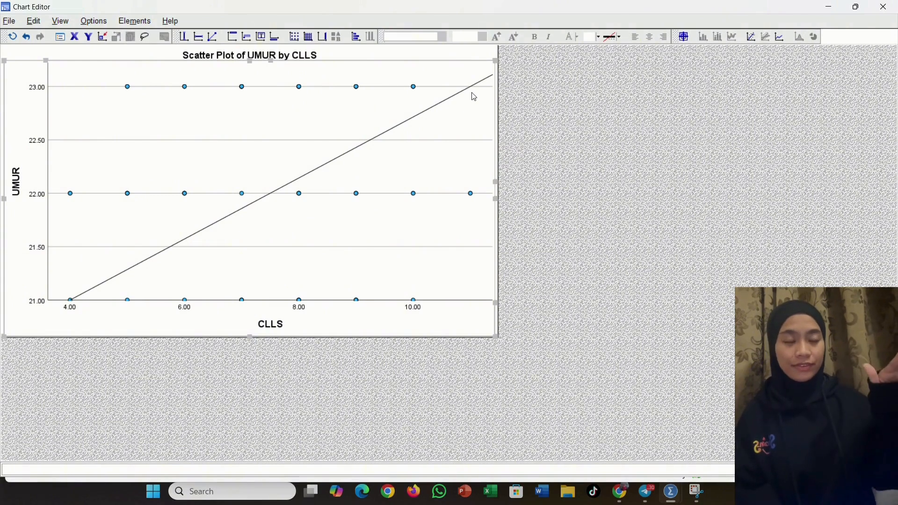
pyautogui.click(839, 9)
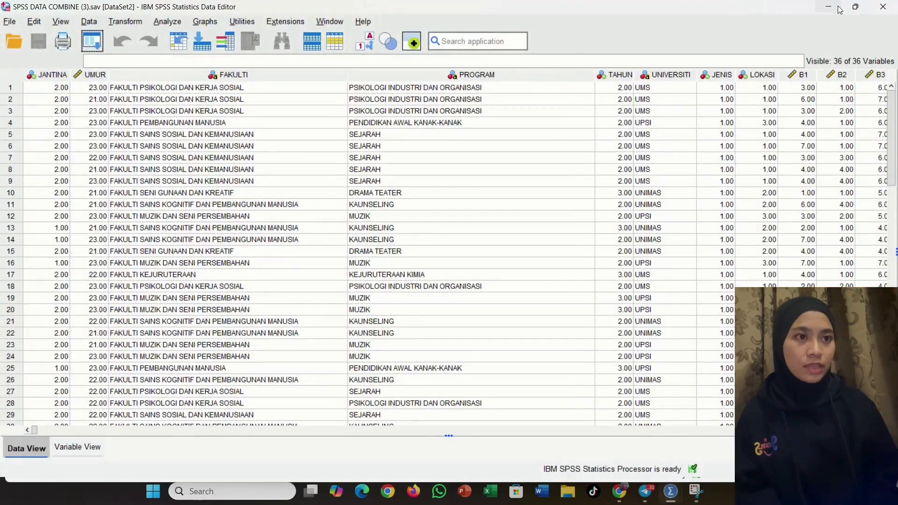
# Start a Linear Regression analysis and set UMUR as the dependent variable.
pyautogui.click(176, 25)
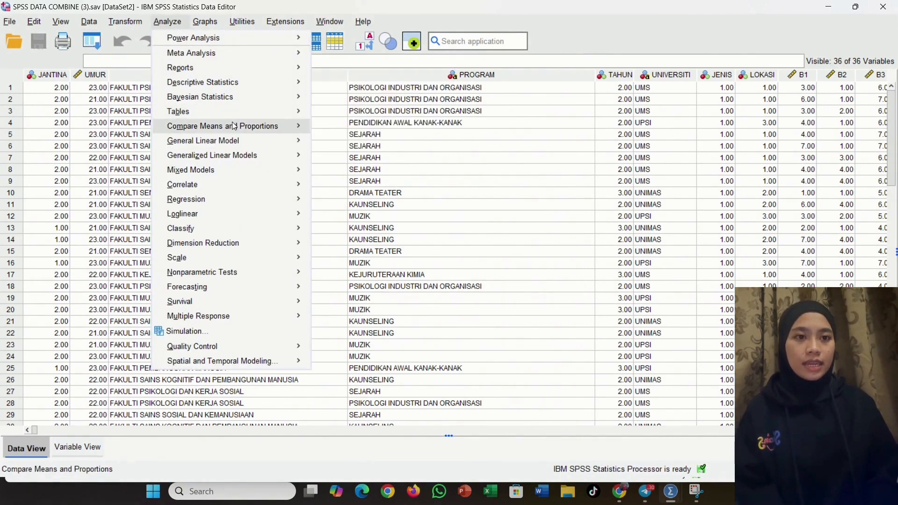
pyautogui.moveTo(234, 127)
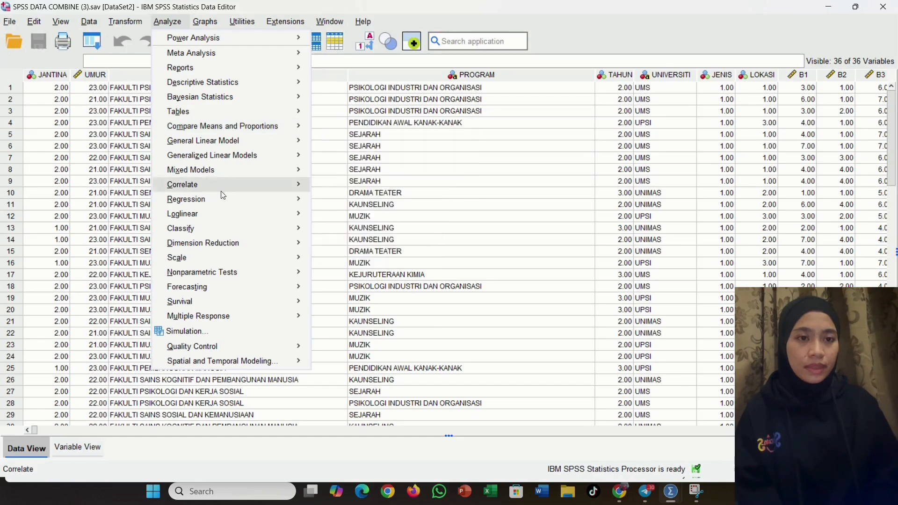
pyautogui.moveTo(222, 199)
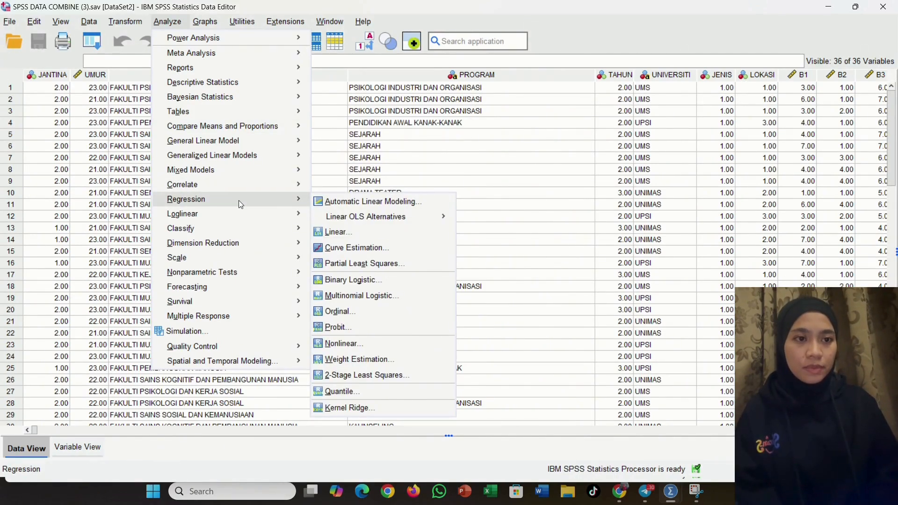
pyautogui.click(354, 231)
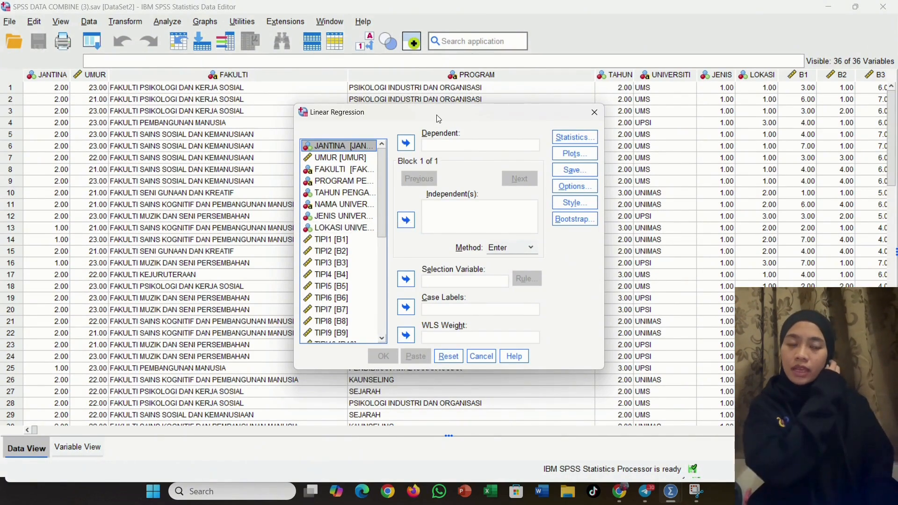
pyautogui.click(341, 157)
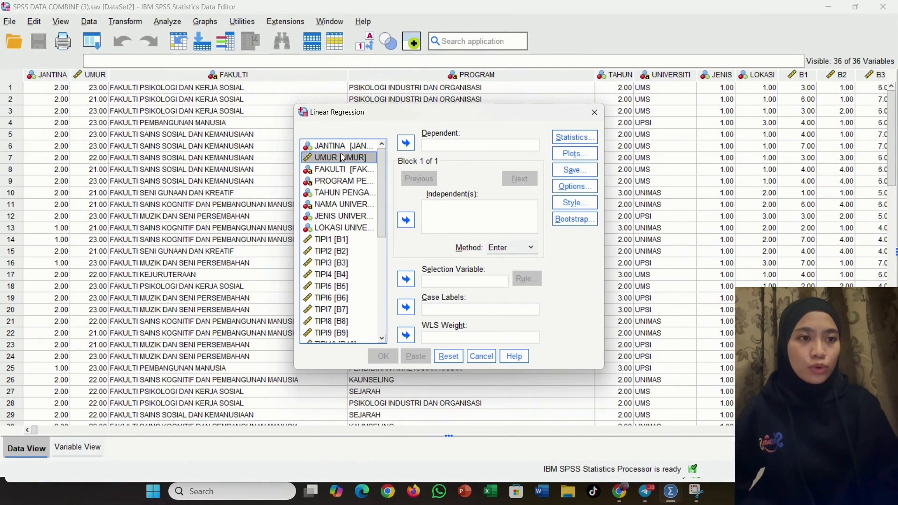
pyautogui.click(406, 144)
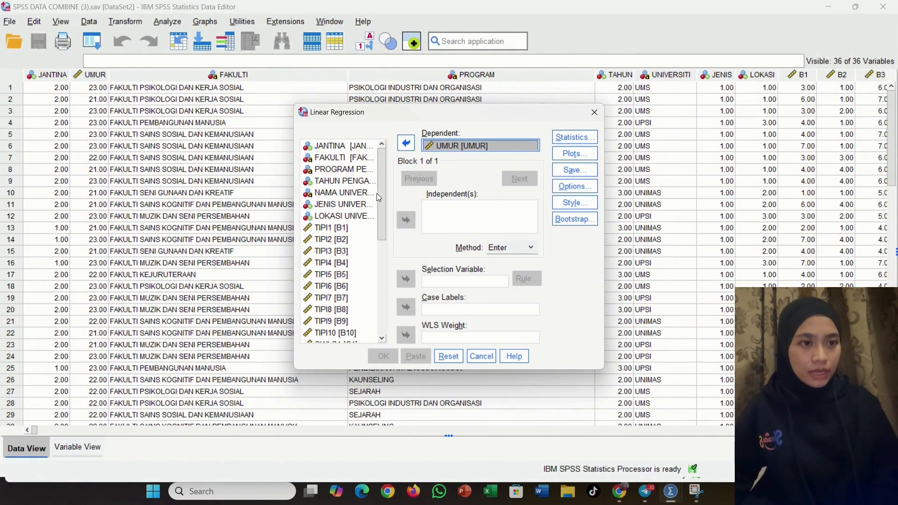
# Add CLLS as the independent variable of the linear regression, using the Enter method.
pyautogui.moveTo(377, 193); pyautogui.dragTo(372, 268)
pyautogui.click(341, 244)
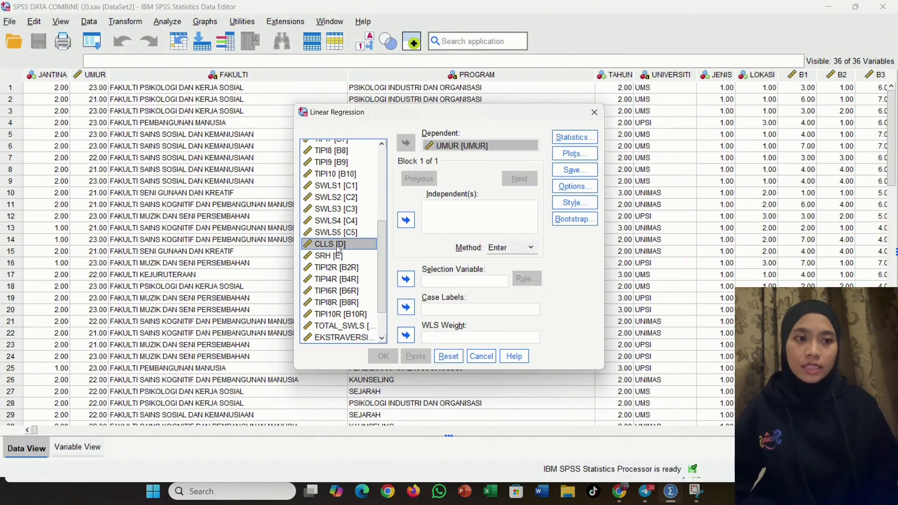
pyautogui.click(406, 220)
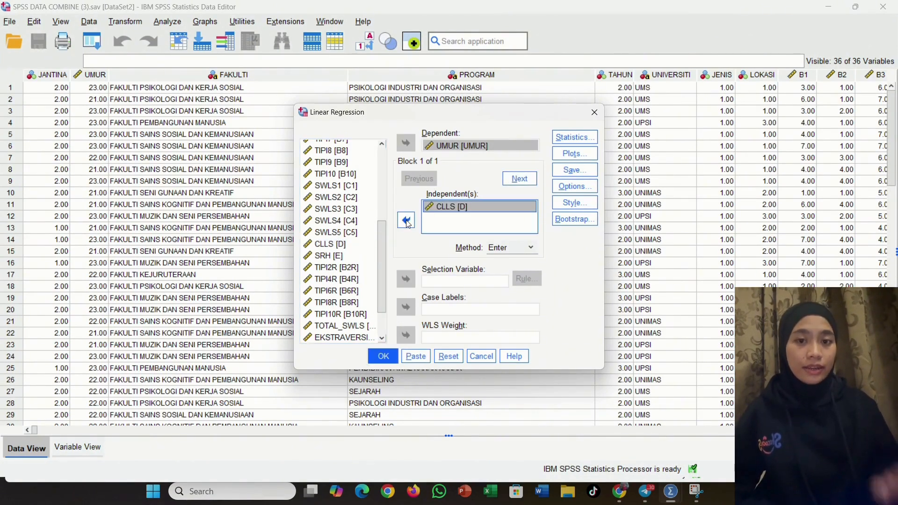
pyautogui.click(492, 248)
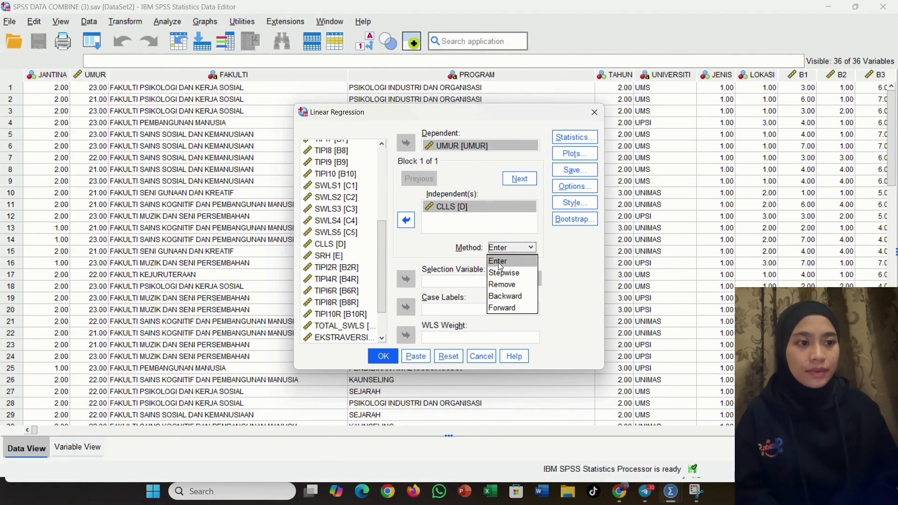
pyautogui.click(500, 262)
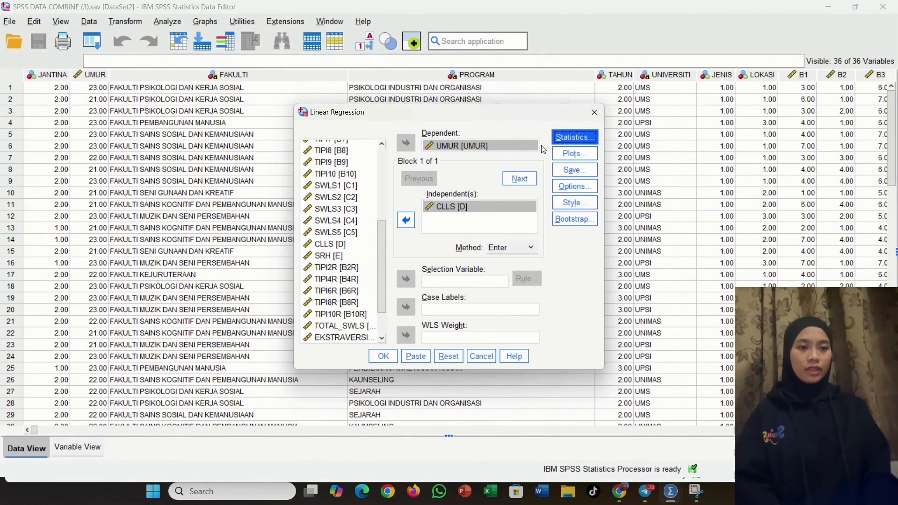
# Include confidence intervals at the 95% level for the coefficients in the regression statistics.
pyautogui.click(571, 142)
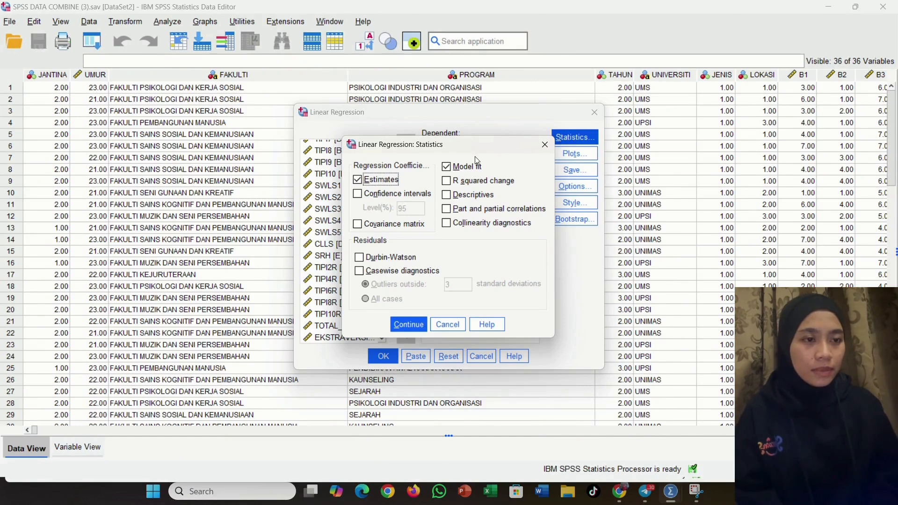
pyautogui.click(359, 201)
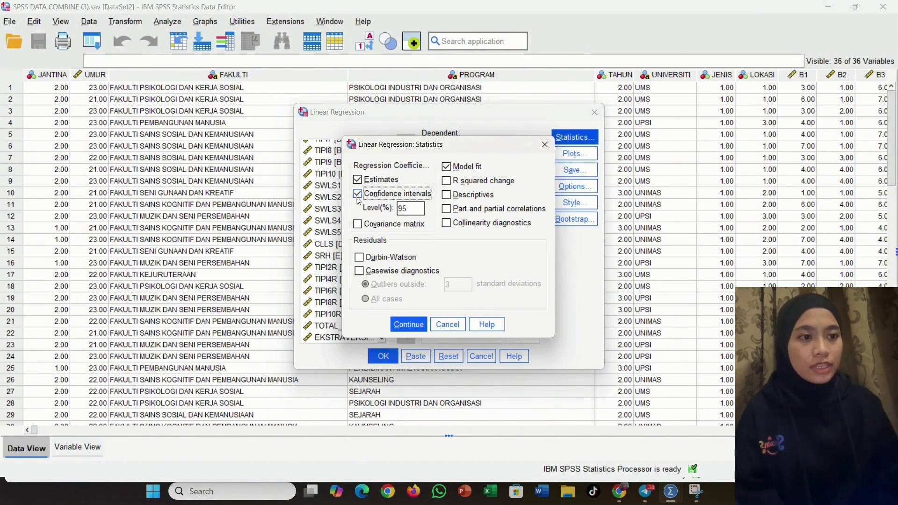
pyautogui.doubleClick(409, 210)
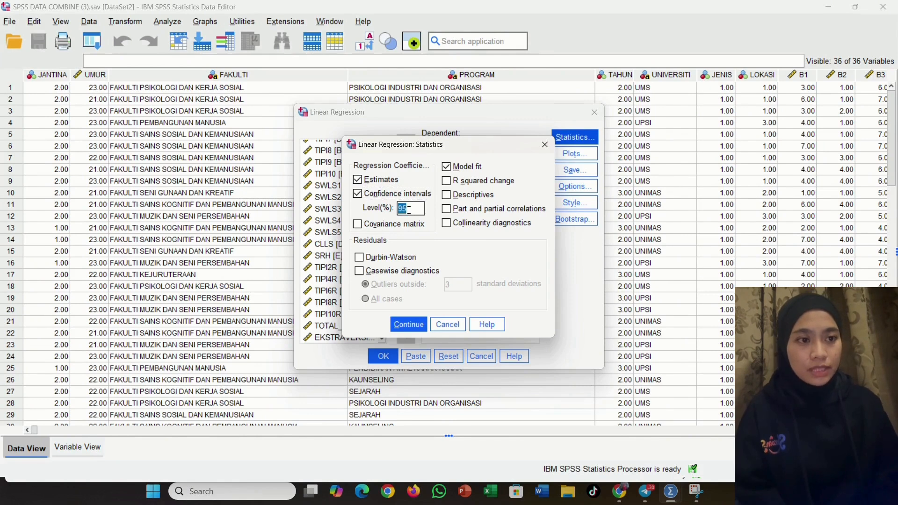
pyautogui.click(409, 210)
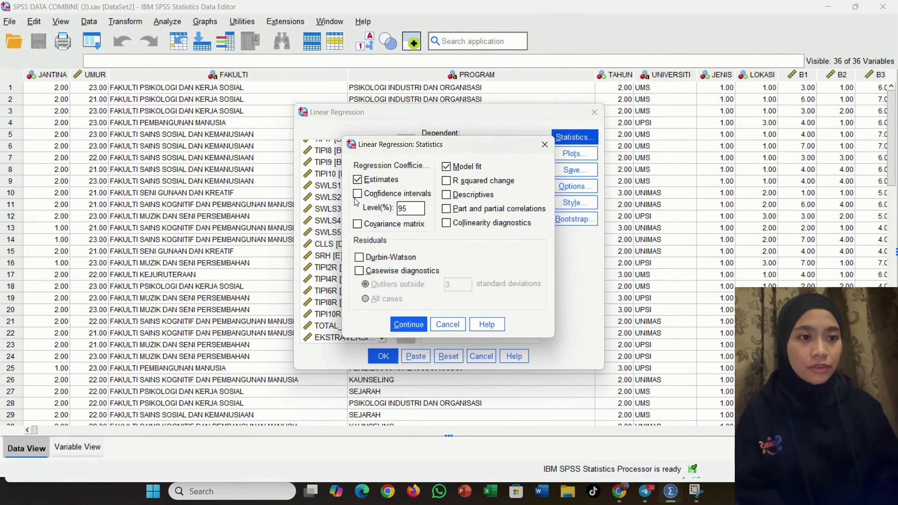
pyautogui.click(356, 195)
pyautogui.click(357, 196)
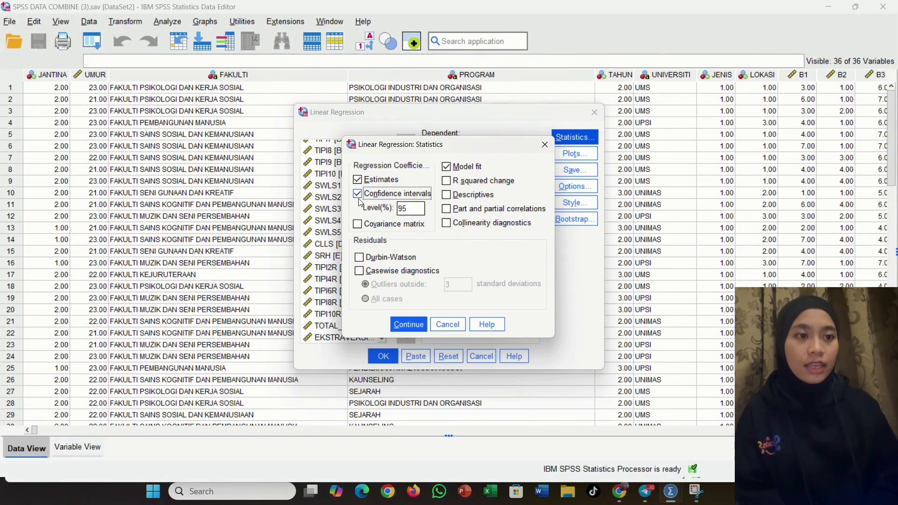
# Add descriptives, Durbin-Watson and casewise diagnostics for outliers outside 3 standard deviations to the regression statistics.
pyautogui.click(450, 196)
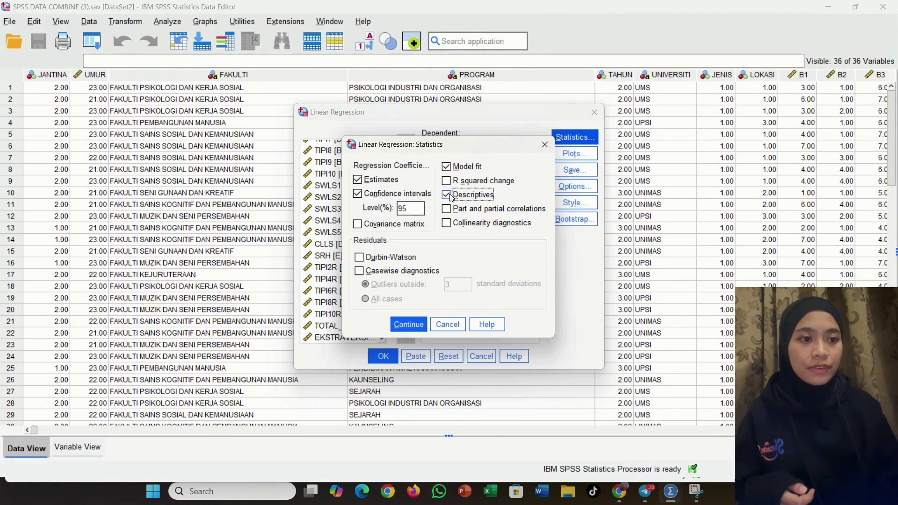
pyautogui.click(358, 257)
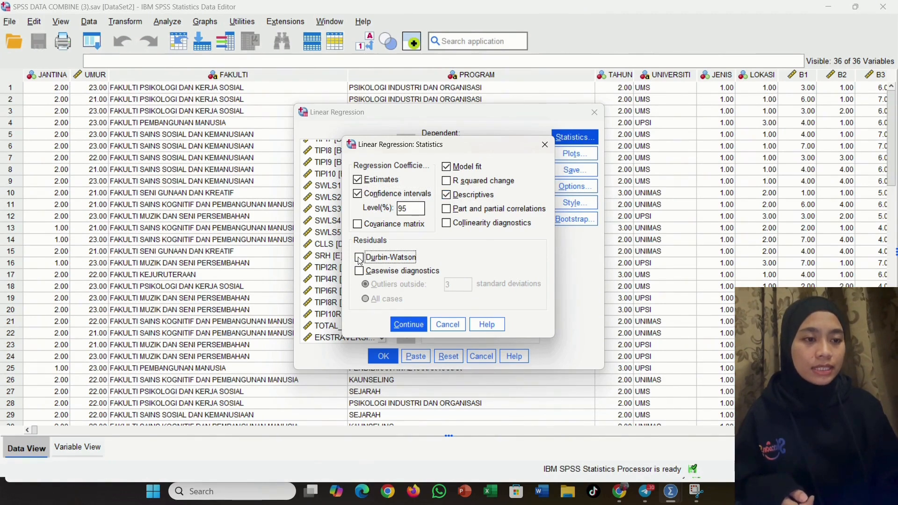
pyautogui.click(359, 274)
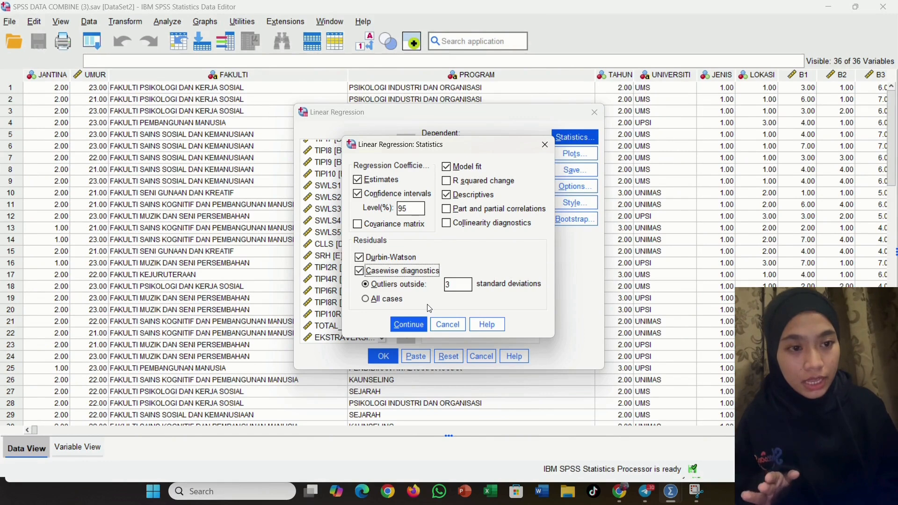
pyautogui.click(417, 328)
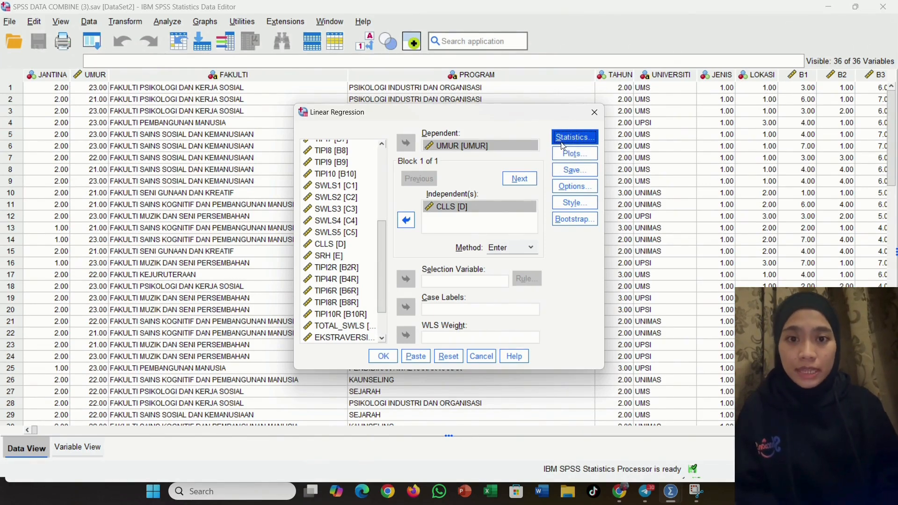
# Set up the regression's residual scatter plot with *ZPRED on the Y axis and *ZRESID on the X axis.
pyautogui.click(575, 157)
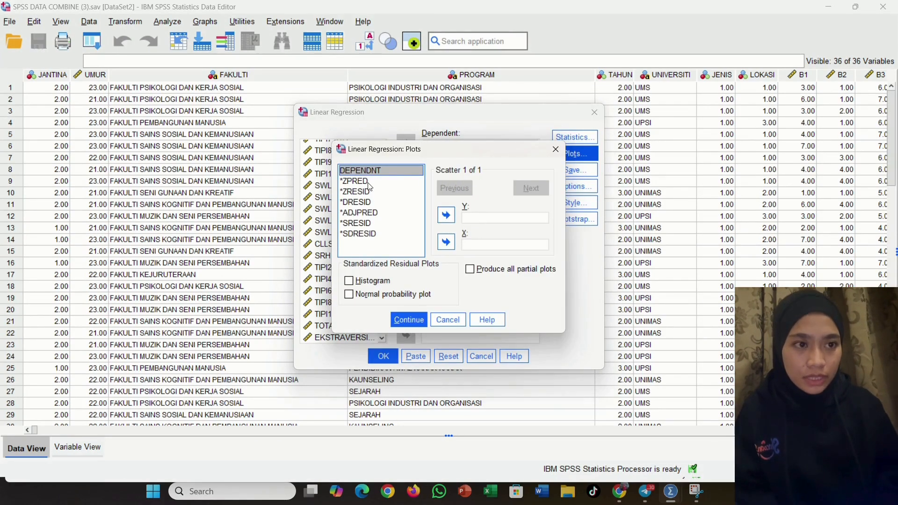
pyautogui.click(369, 183)
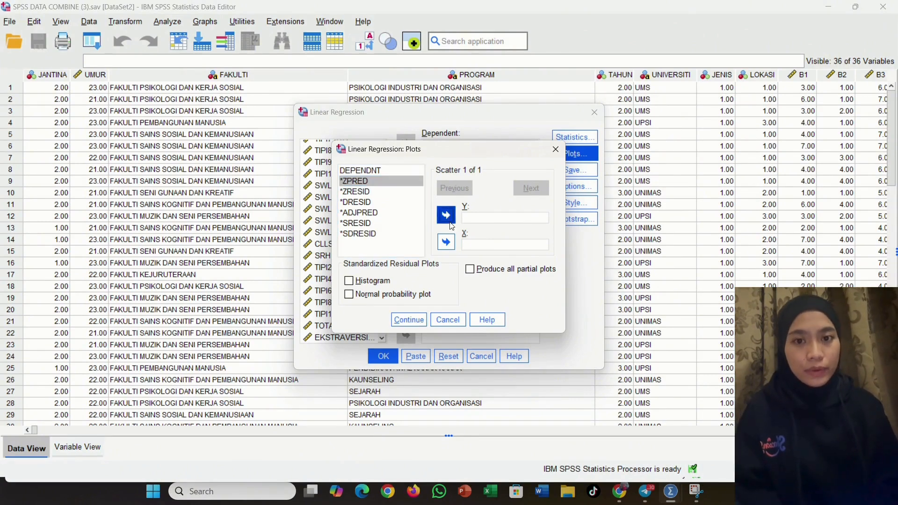
pyautogui.doubleClick(369, 182)
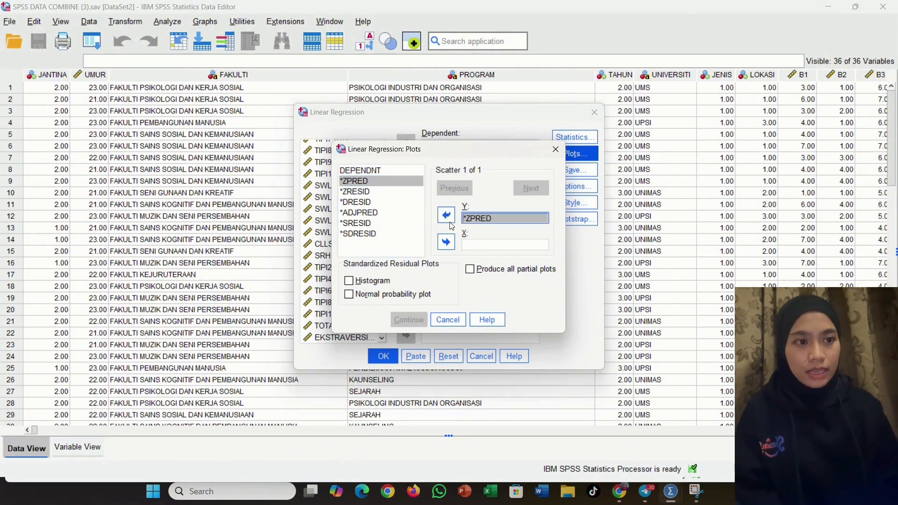
pyautogui.click(365, 193)
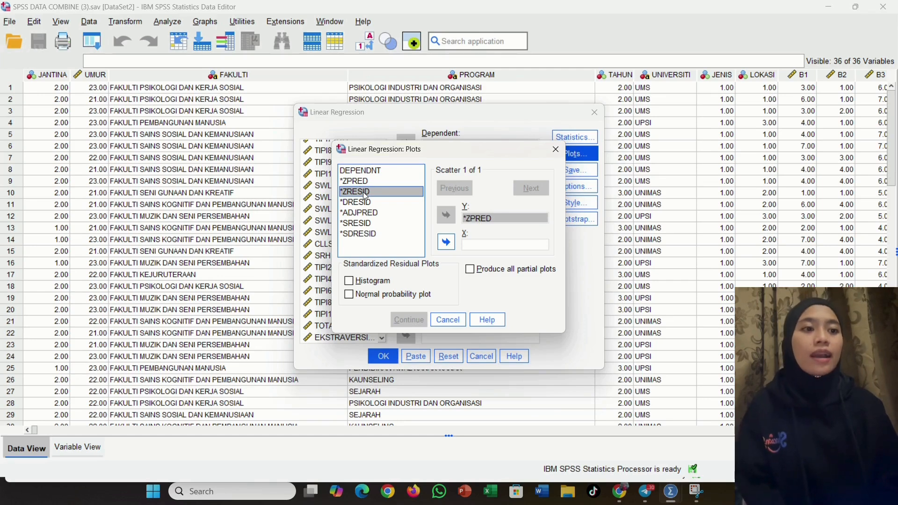
pyautogui.click(446, 243)
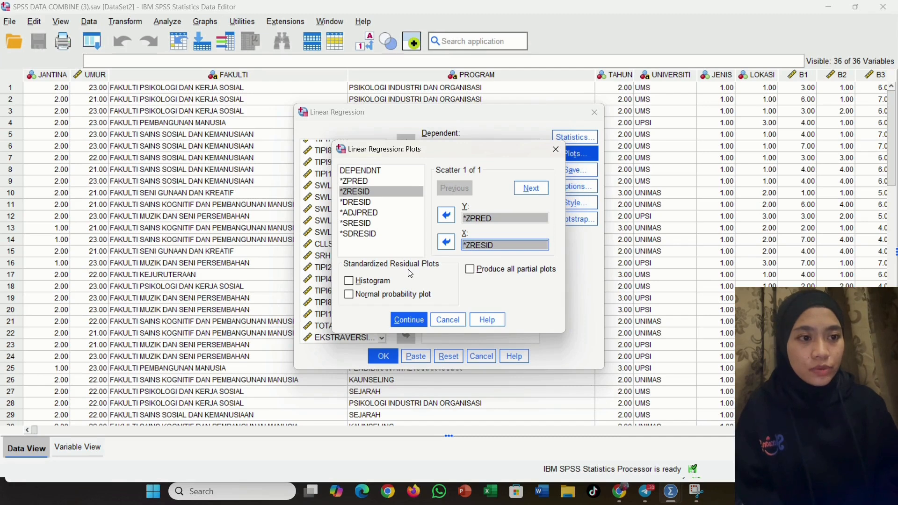
# Include the histogram and normal probability plot of the standardized residuals, and run the regression.
pyautogui.click(350, 281)
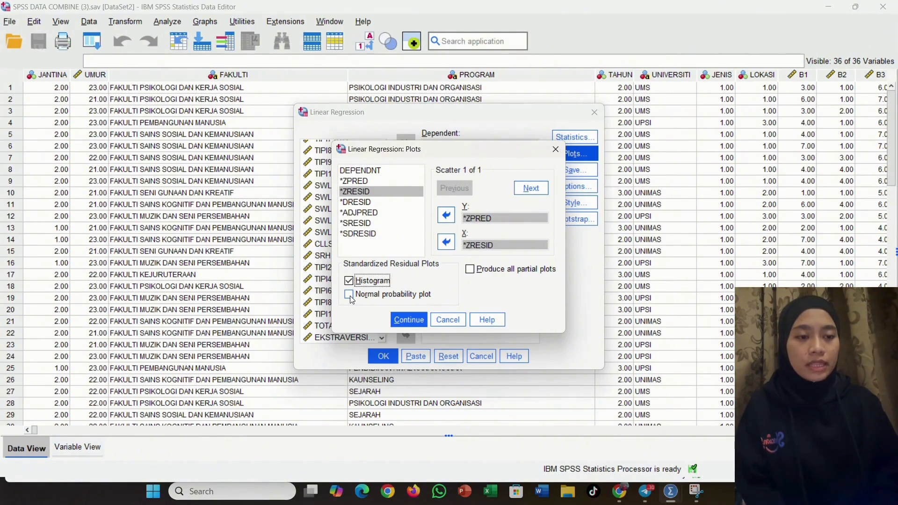
pyautogui.click(351, 296)
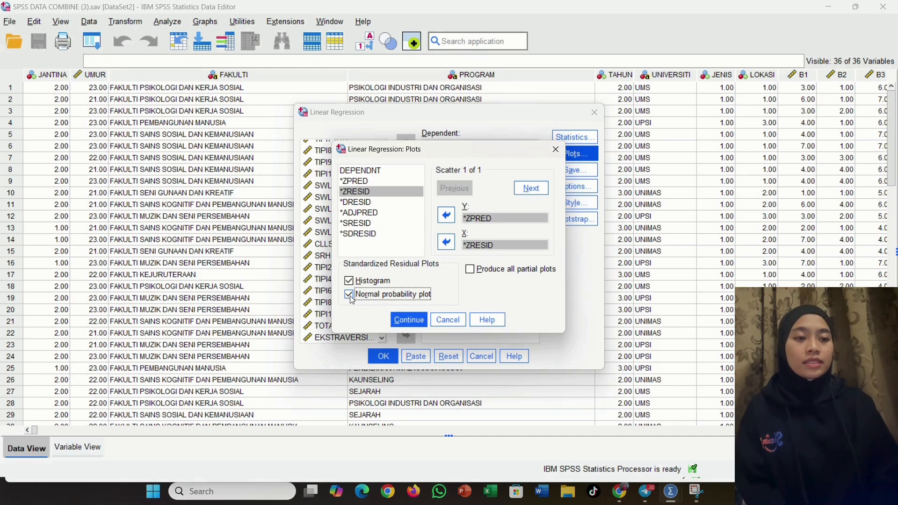
pyautogui.click(408, 322)
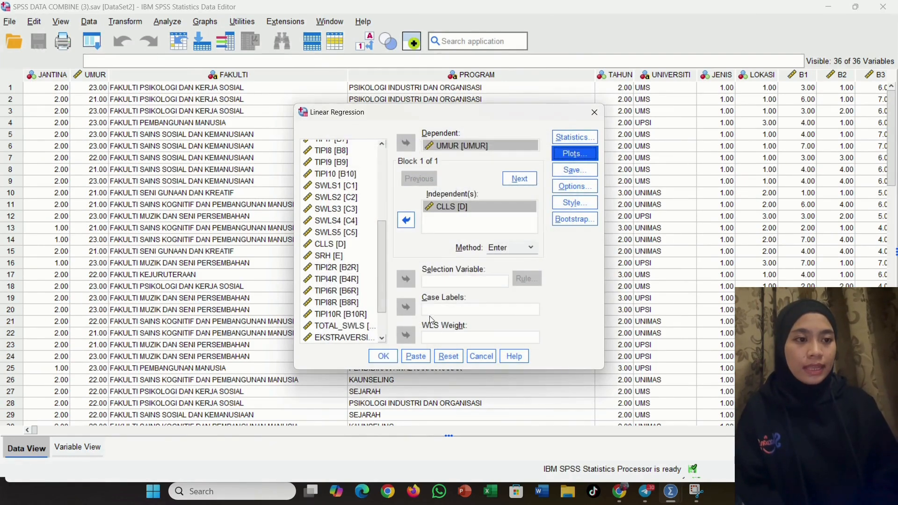
pyautogui.click(370, 359)
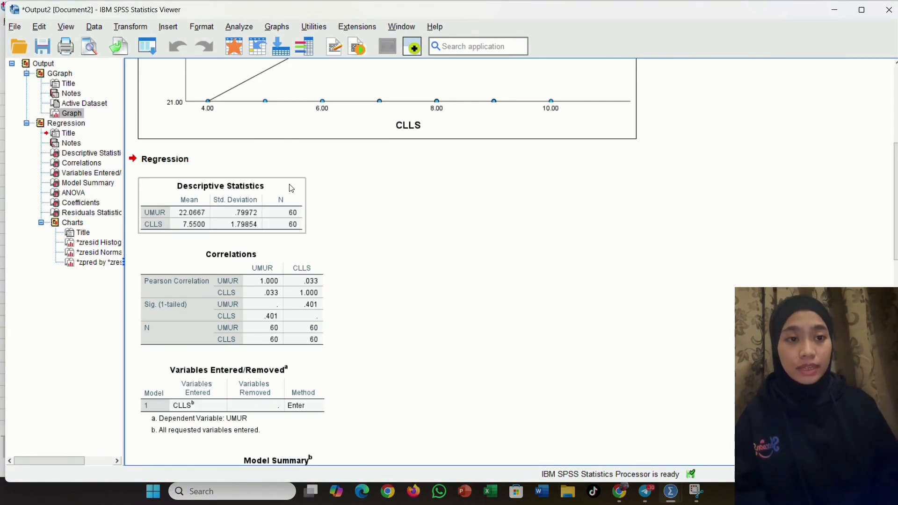
# Examine the regression output from the descriptive and correlation tables through the model summary, ANOVA, coefficients and residual charts.
pyautogui.scroll(-2, 243, 321)
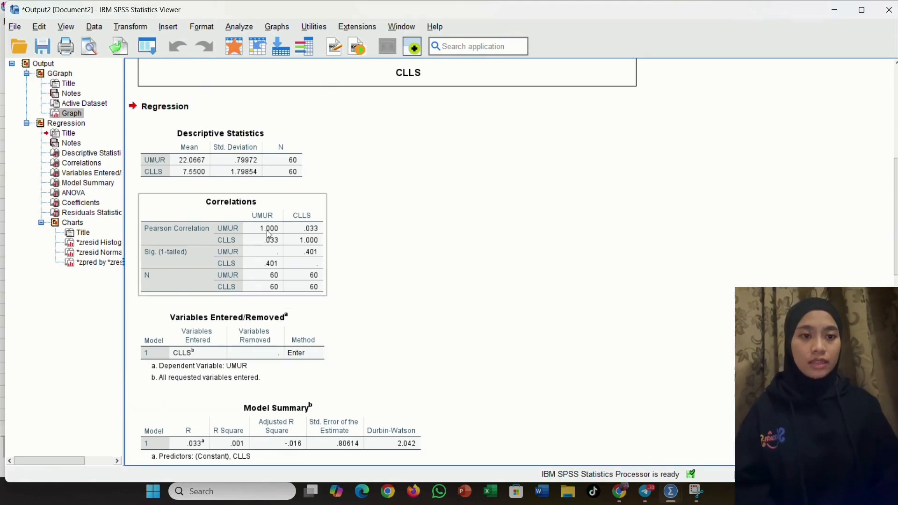
pyautogui.scroll(-5, 248, 328)
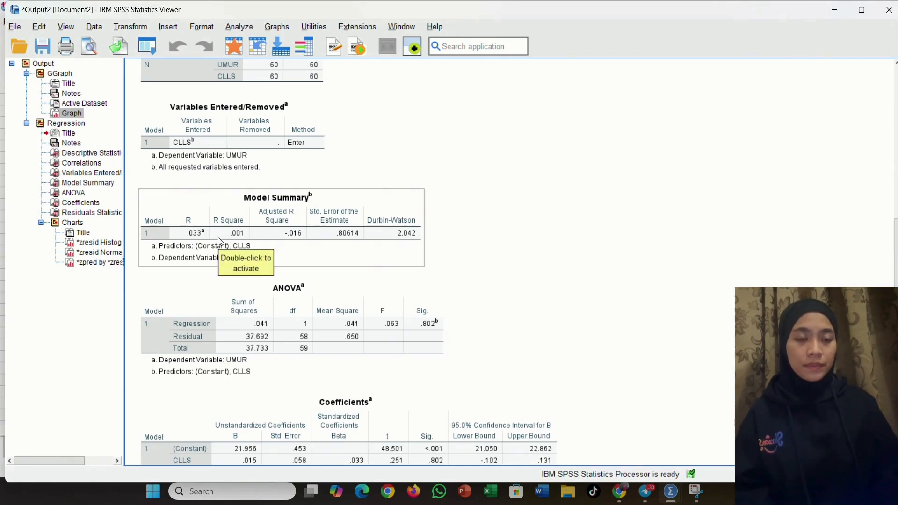
pyautogui.scroll(-3, 300, 311)
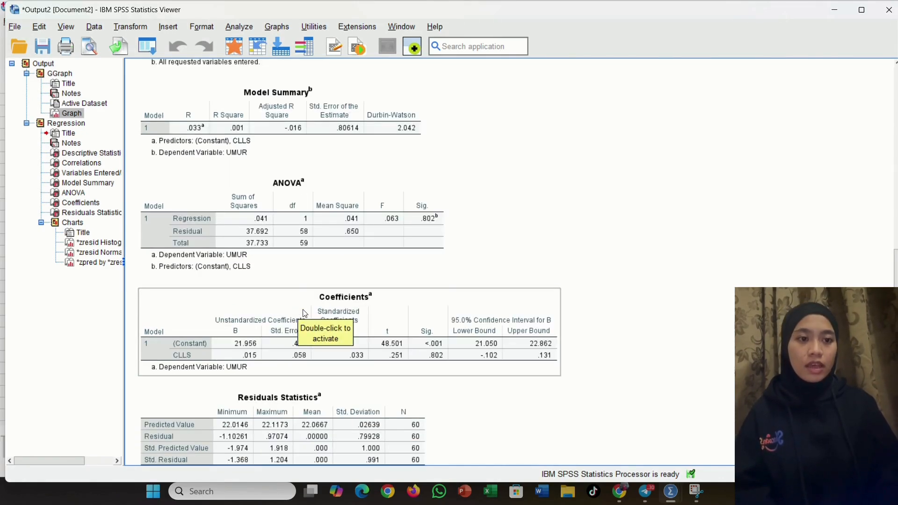
pyautogui.scroll(-5, 351, 313)
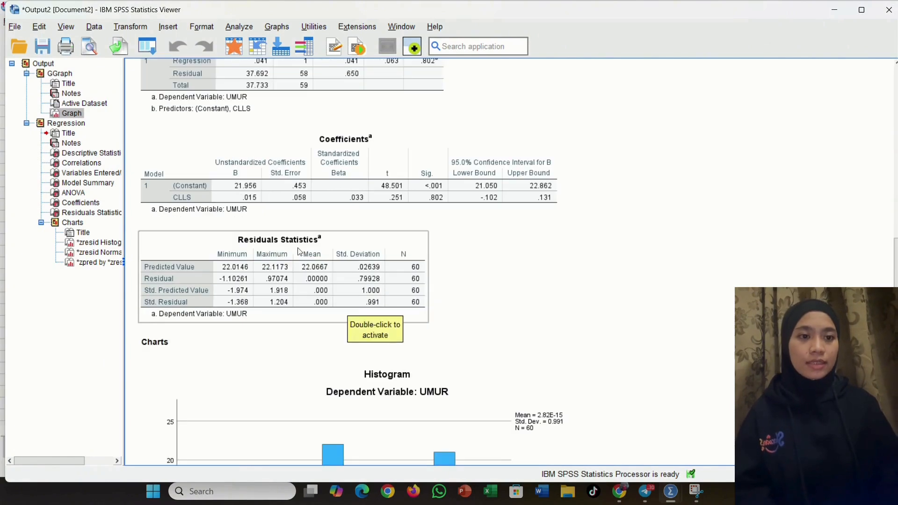
pyautogui.scroll(-5, 289, 244)
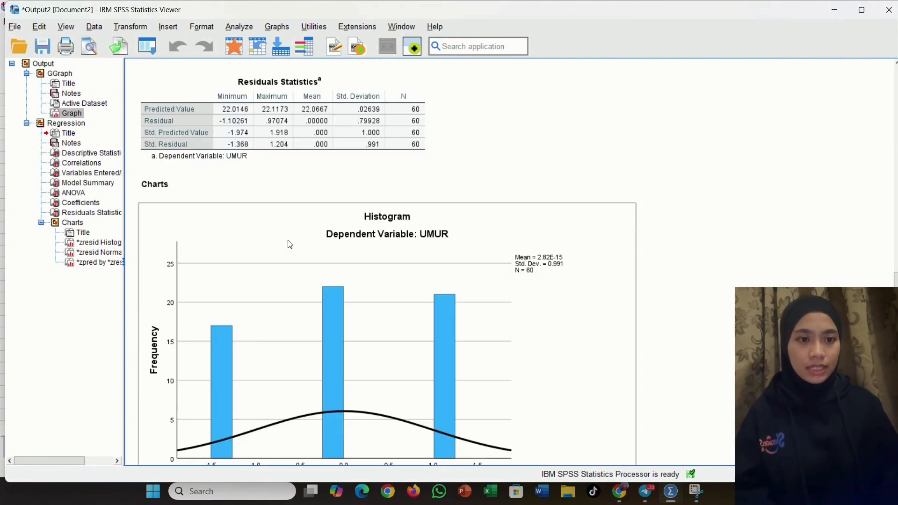
pyautogui.scroll(-3, 289, 244)
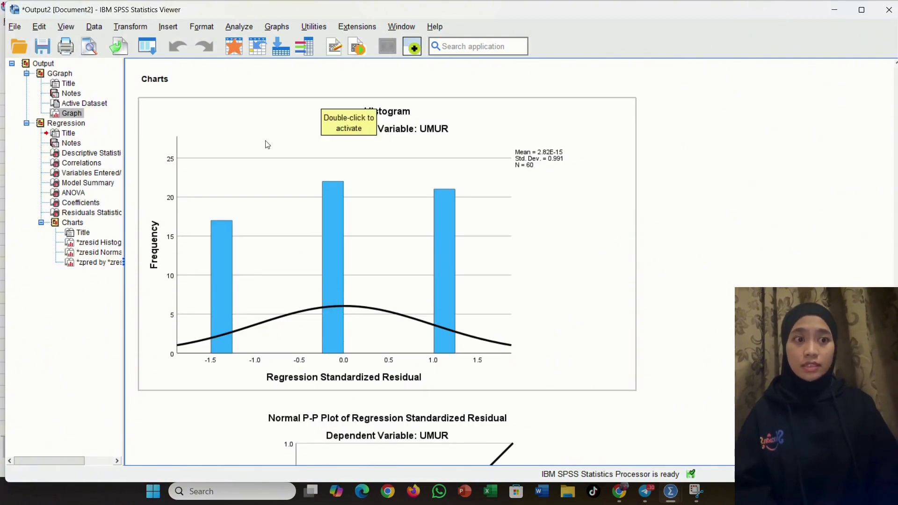
pyautogui.scroll(-2, 246, 248)
pyautogui.scroll(-3, 247, 249)
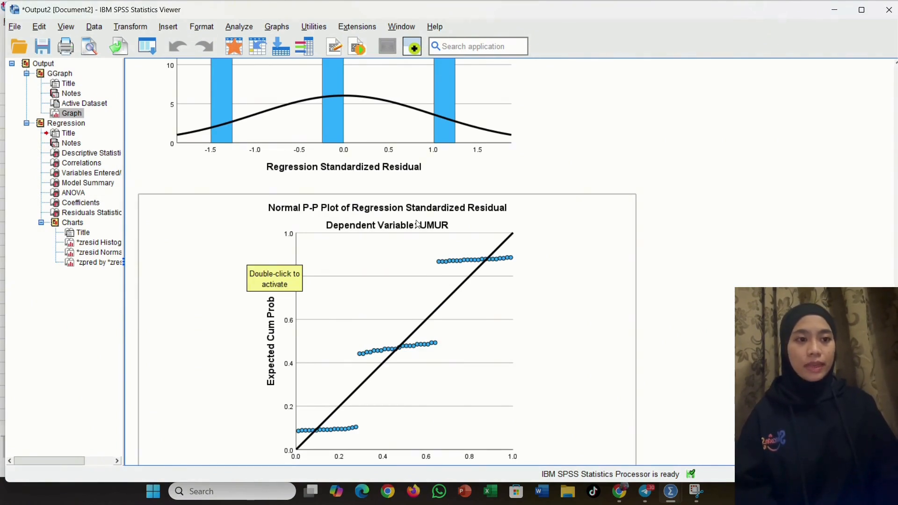
pyautogui.scroll(-5, 418, 224)
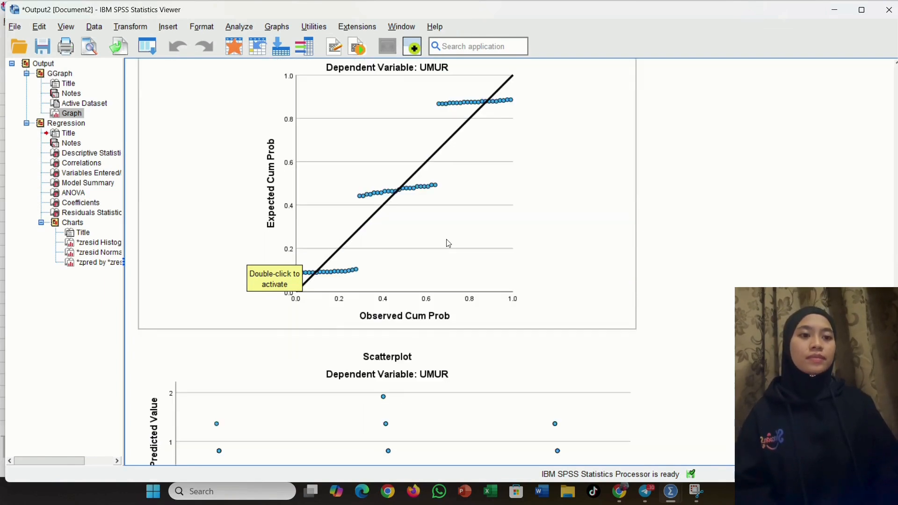
pyautogui.scroll(-1, 399, 278)
pyautogui.scroll(-1, 398, 279)
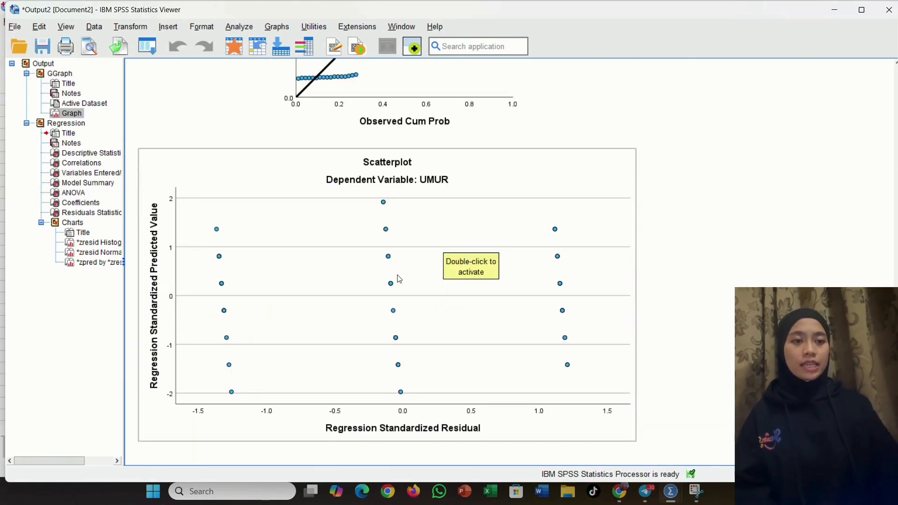
pyautogui.scroll(2, 399, 278)
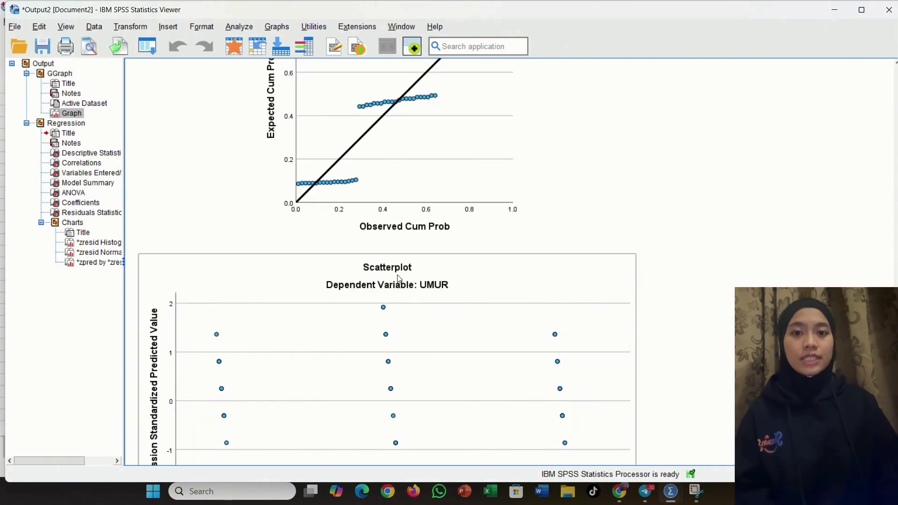
pyautogui.scroll(15, 399, 278)
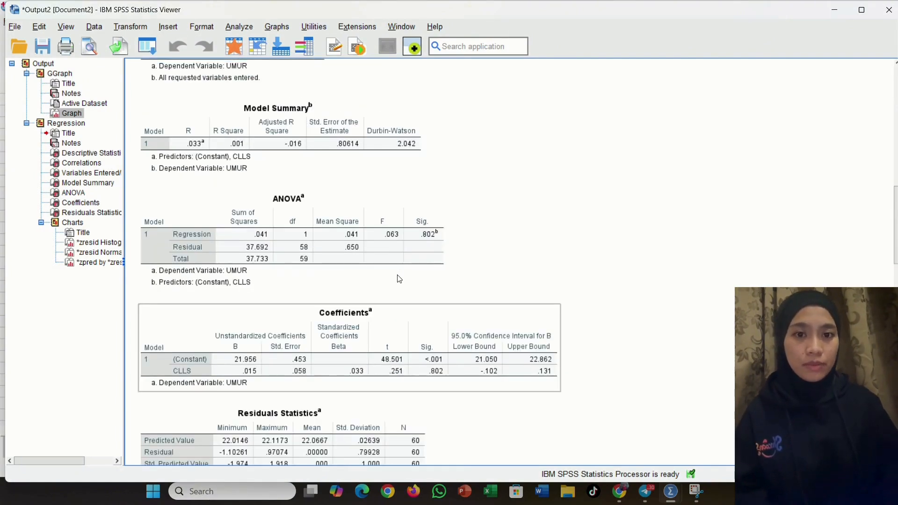
pyautogui.scroll(6, 399, 278)
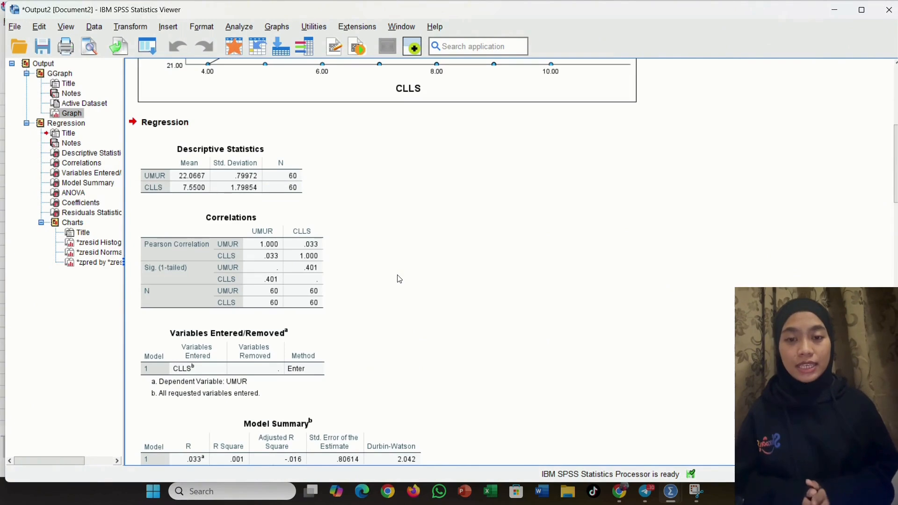